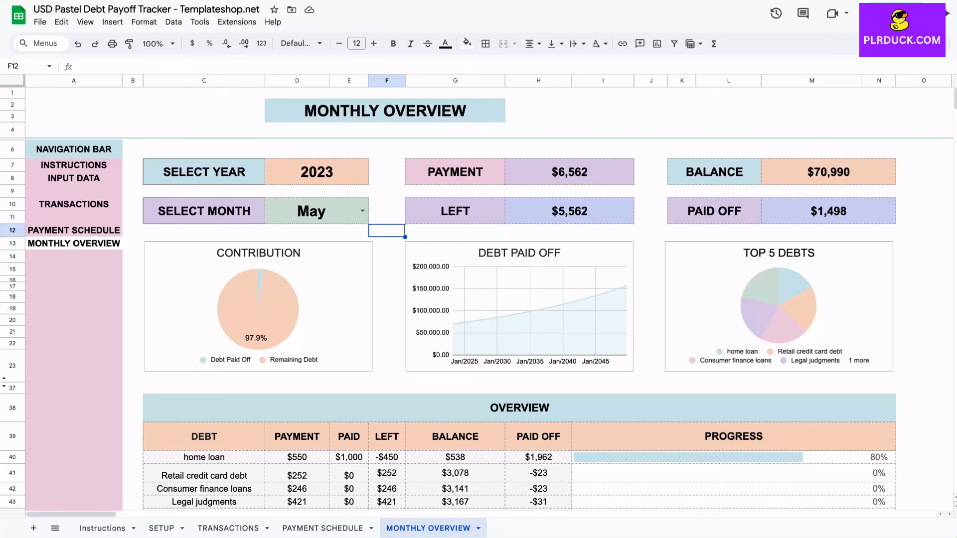
Examine the MONTHLY OVERVIEW sheet's summary figures, charts and debt overview table
scroll(476, 299, "down", 3)
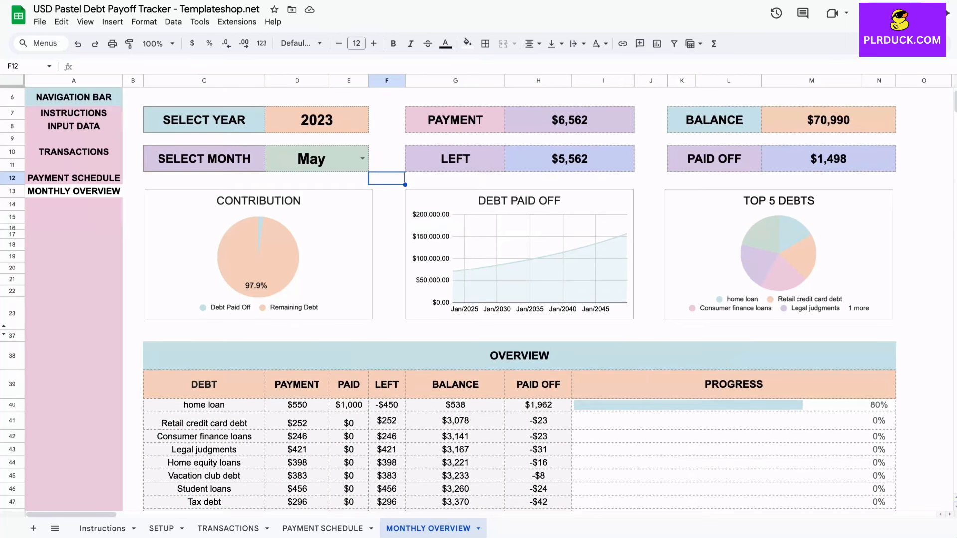
scroll(477, 299, "down", 7)
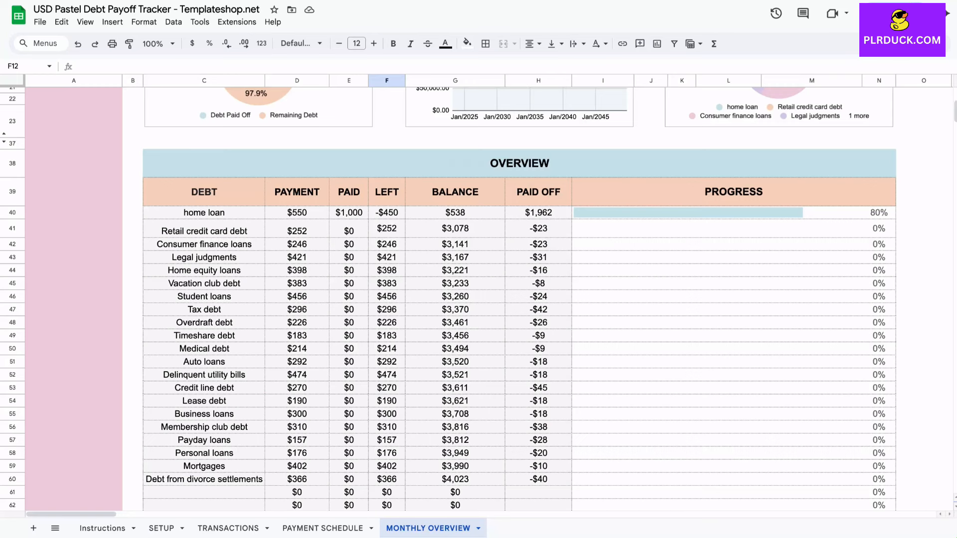
scroll(519, 299, "up", 5)
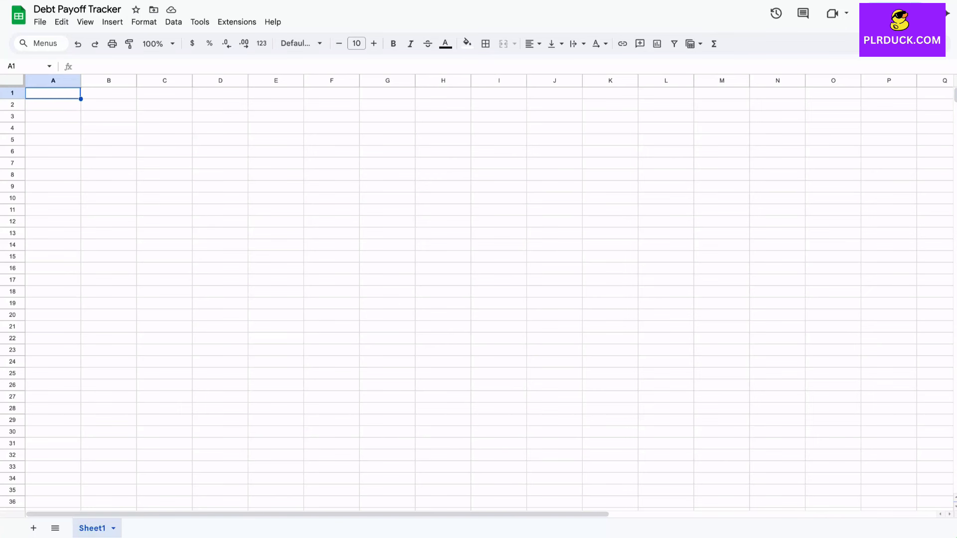
Rename Sheet1 of the blank Debt Payoff Tracker spreadsheet as INPUT DATA
double_click(93, 529)
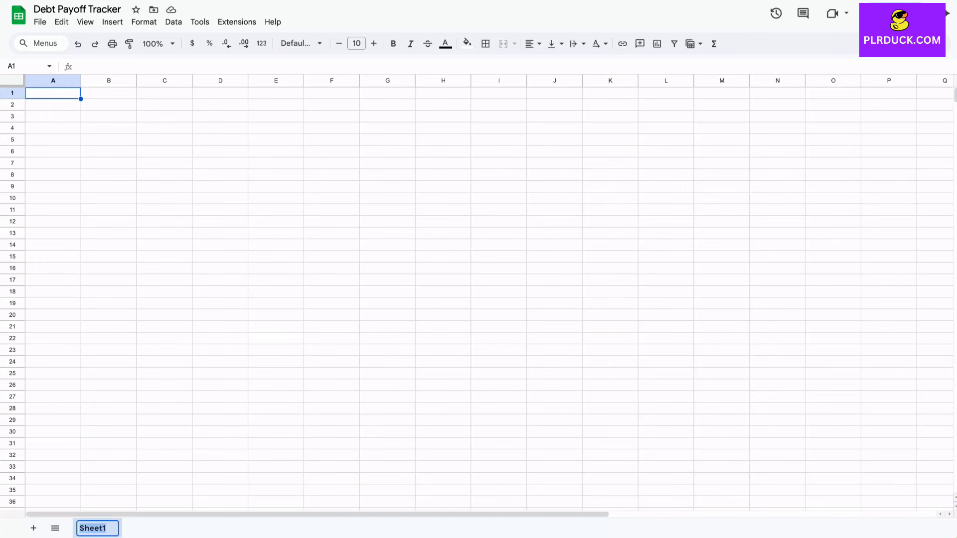
type("IN")
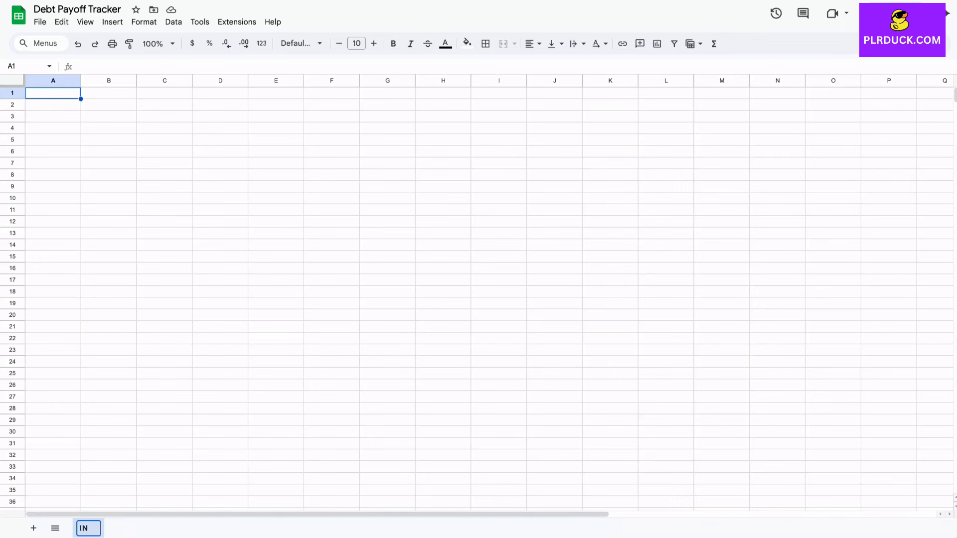
type("PUT DATA")
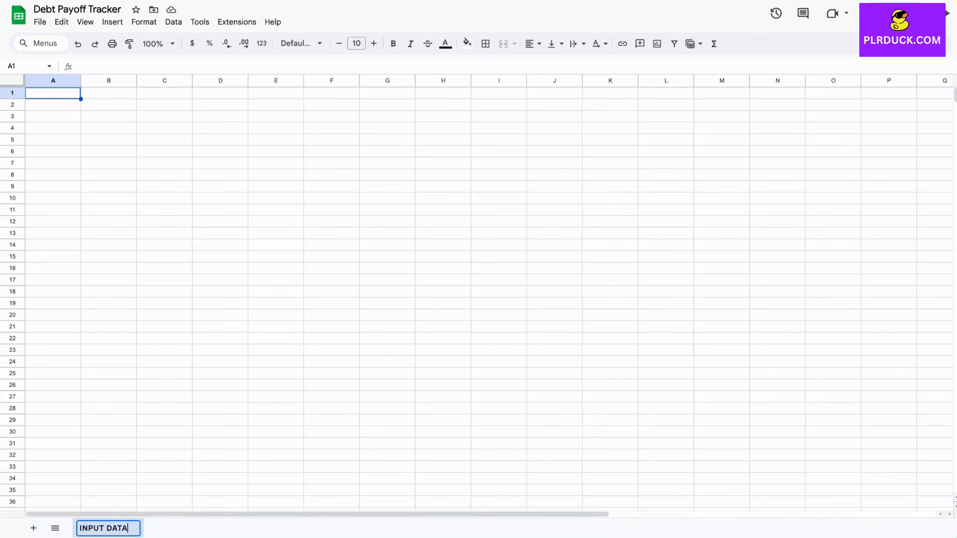
left_click(164, 280)
Merge cells C1:G3 into one block and enter the title INPUT DATA in it
left_click_drag(164, 93, 387, 117)
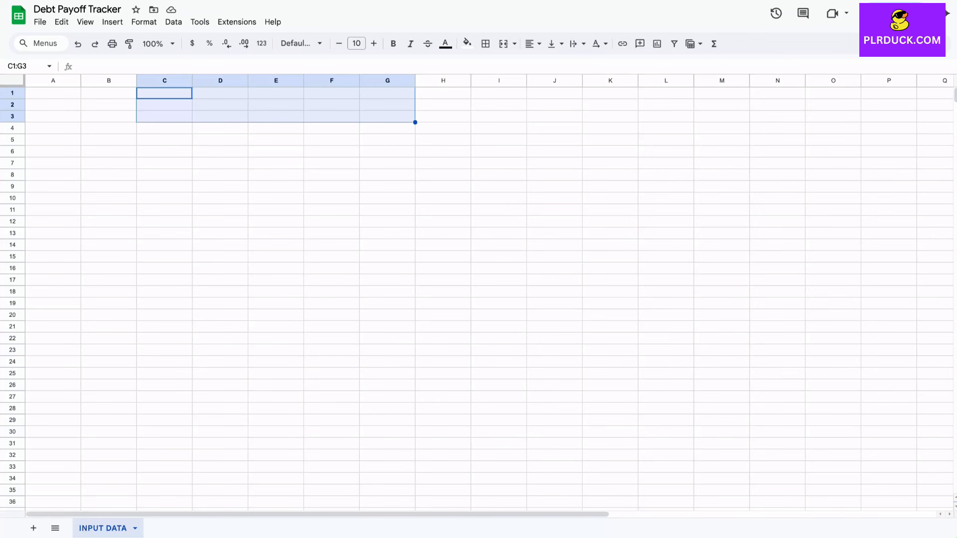
left_click(503, 44)
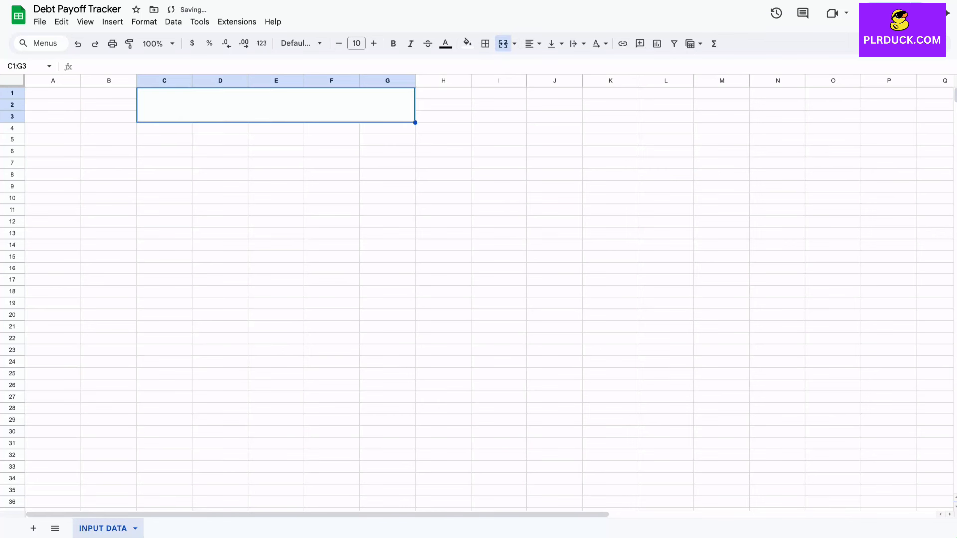
type("INPUT DATA")
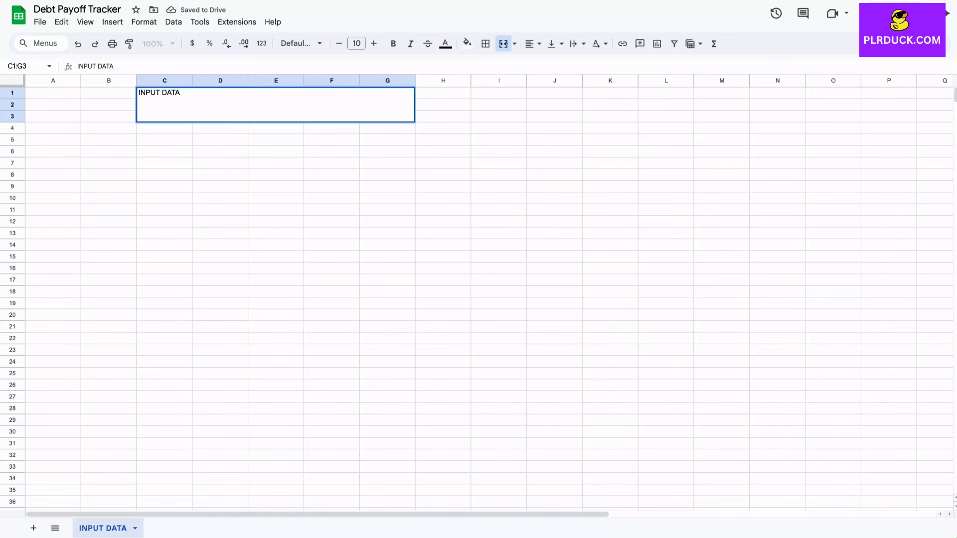
left_click(276, 151)
Set the INPUT DATA title's font size to 18 and make it bold
left_click(276, 105)
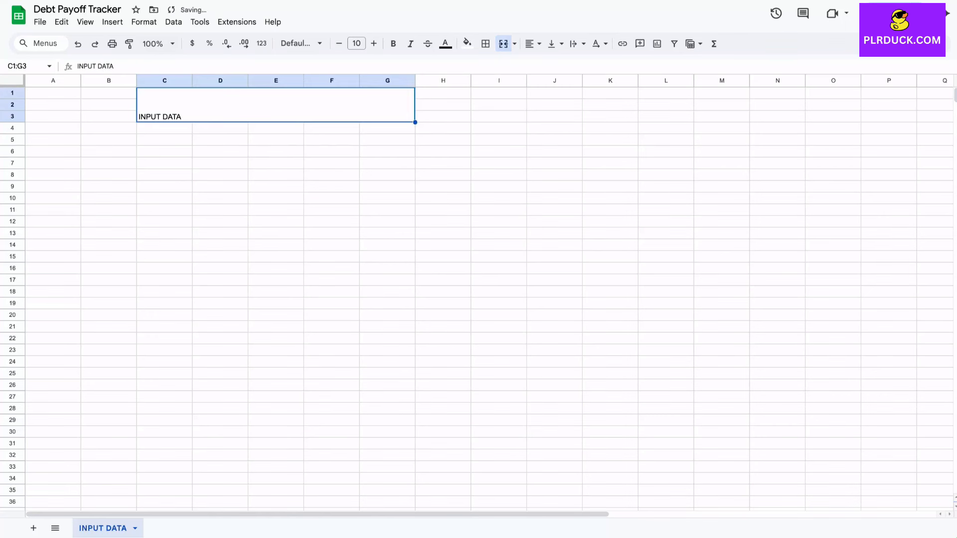
left_click(373, 44)
left_click(373, 43)
left_click(373, 44)
left_click(374, 43)
left_click(374, 43)
left_click(374, 43)
left_click(373, 44)
left_click(374, 43)
left_click(393, 44)
Fill the title block with the custom pastel pink and centre its text horizontally and vertically
left_click(467, 43)
left_click(482, 225)
left_click(533, 43)
left_click(551, 62)
left_click(555, 43)
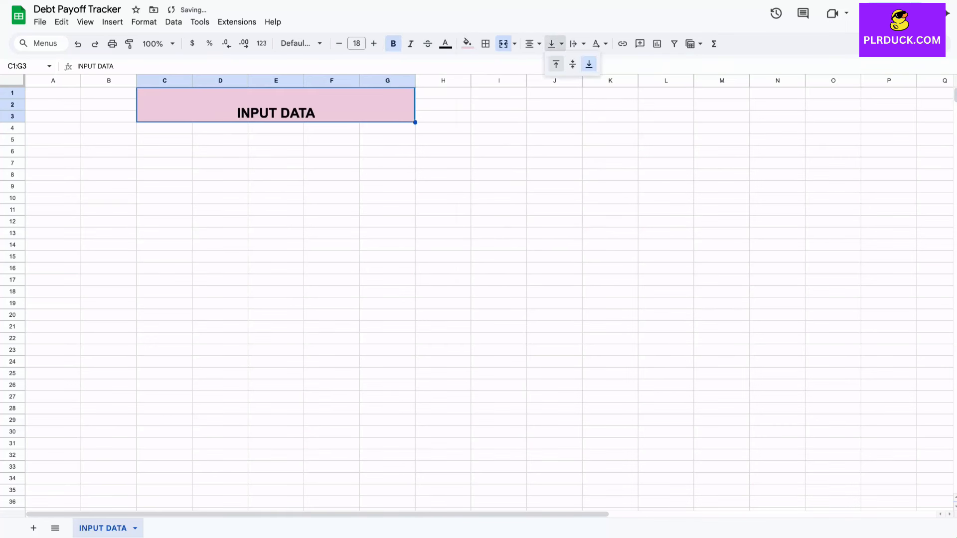
left_click(573, 62)
Enter the column headers DEBT, BALANCE, MIN PAYMENT and INTEREST in cells C7 to F7
left_click(164, 163)
type("D")
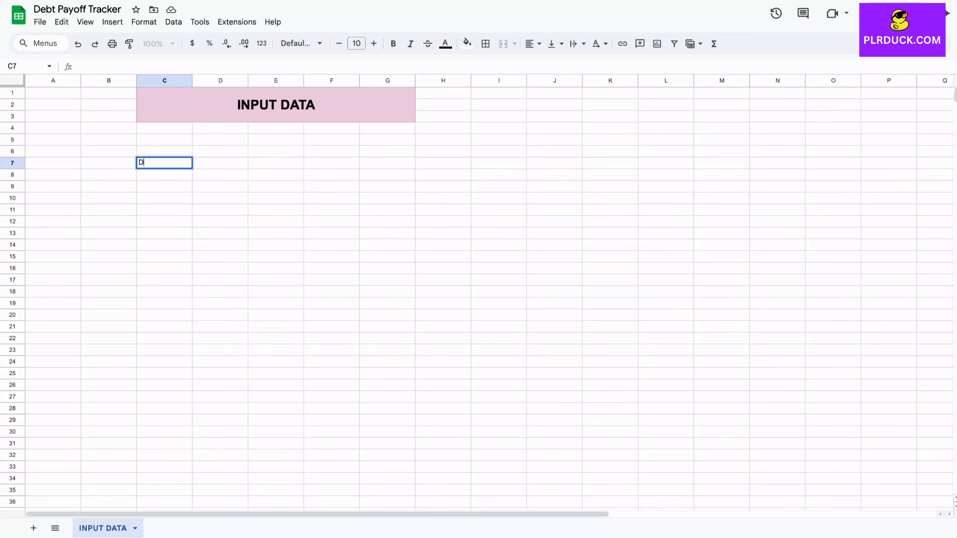
type("EBT")
key("Tab")
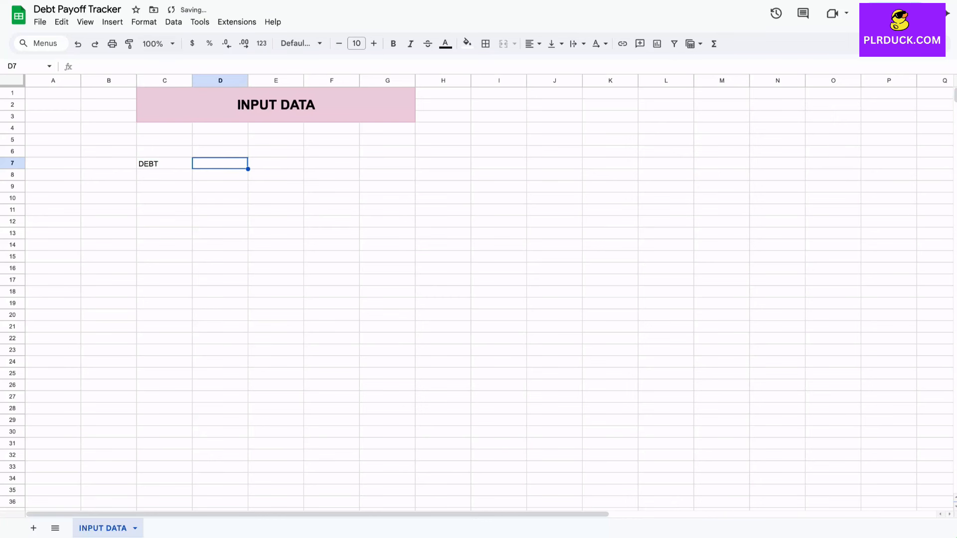
type("BALA")
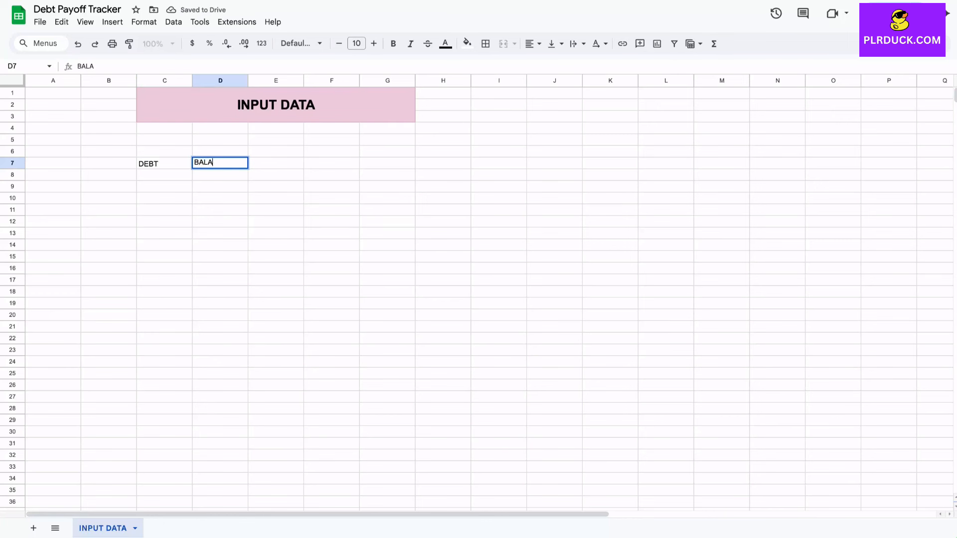
type("NCE")
key("Tab")
type("MIN")
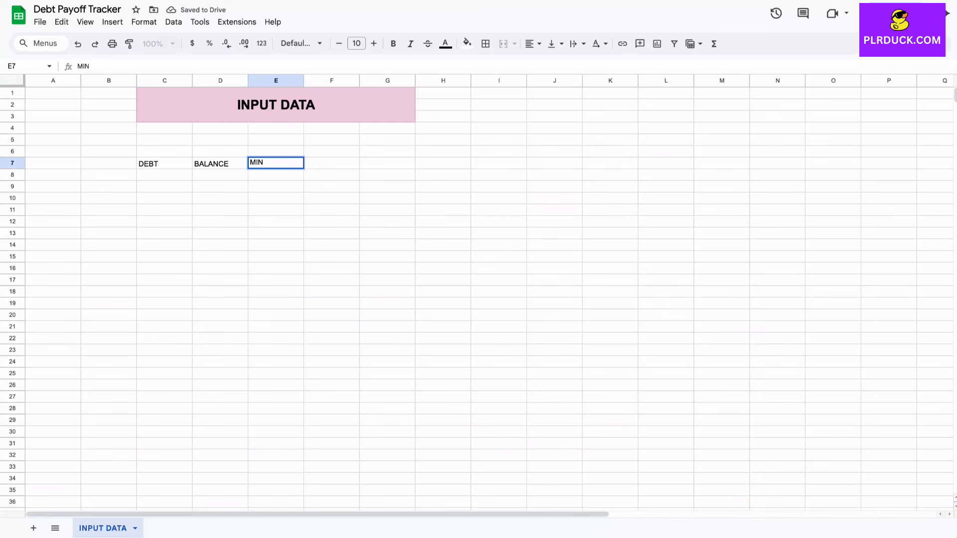
type(" PAYMENT")
key("Tab")
type("INTEREST")
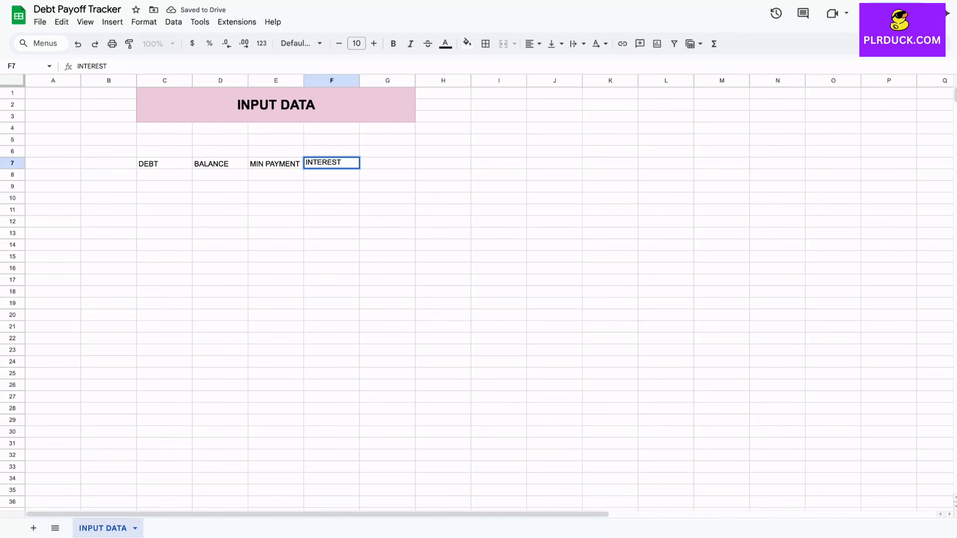
left_click(219, 198)
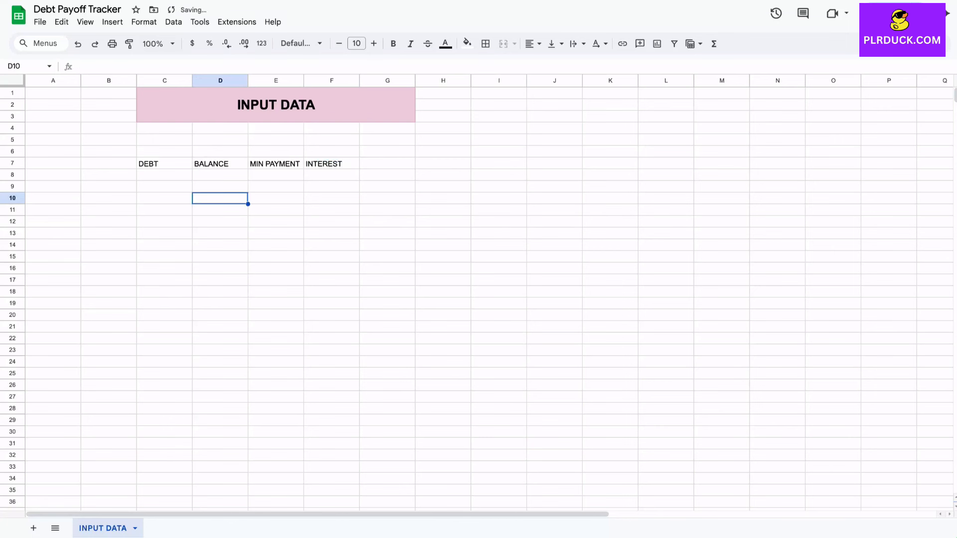
Widen columns C, E and F, and format headers C7:F7 as bold, size 12, with the custom pastel green fill
left_click_drag(304, 81, 393, 81)
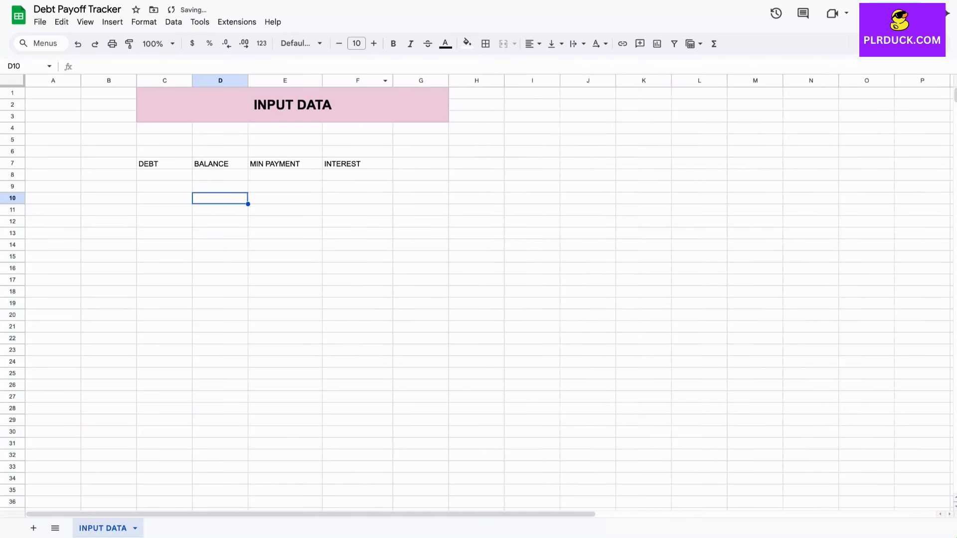
left_click_drag(192, 80, 229, 80)
left_click_drag(183, 163, 391, 164)
left_click(374, 44)
left_click(374, 44)
left_click(393, 44)
left_click(467, 44)
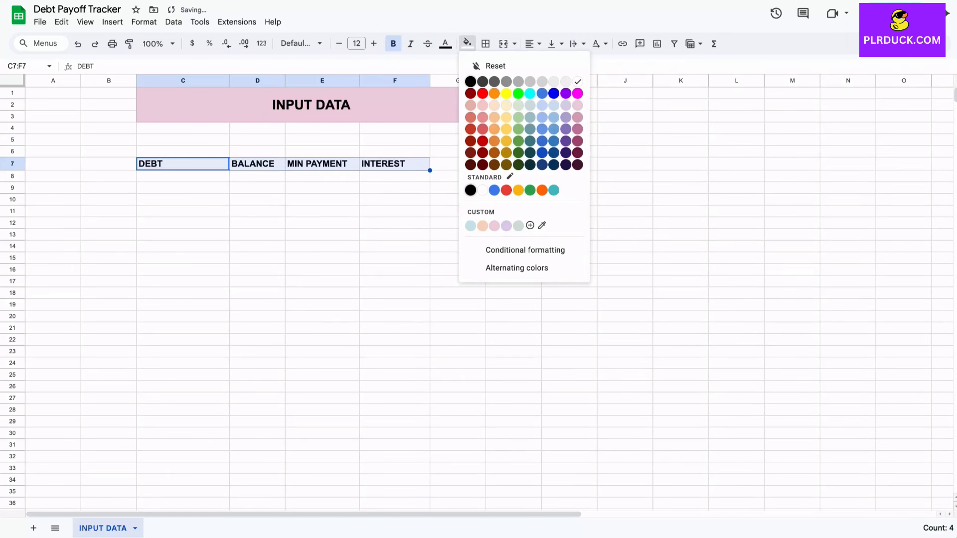
left_click(518, 226)
List the debts HOME LOAN, PERSONAL LOAN, CREDIT CARD, STUDENT LOAN and MEDICAL DEBT in cells C8 to C12
left_click(183, 176)
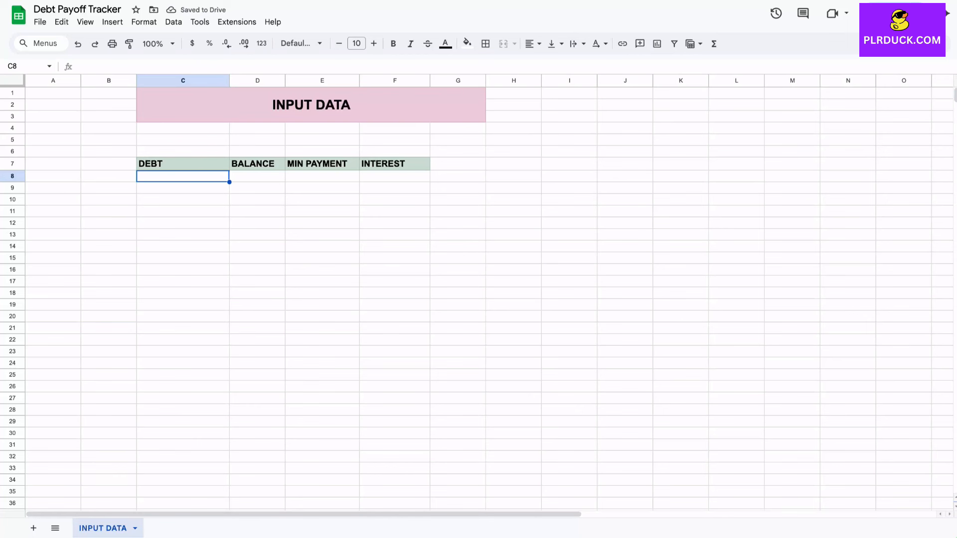
double_click(183, 177)
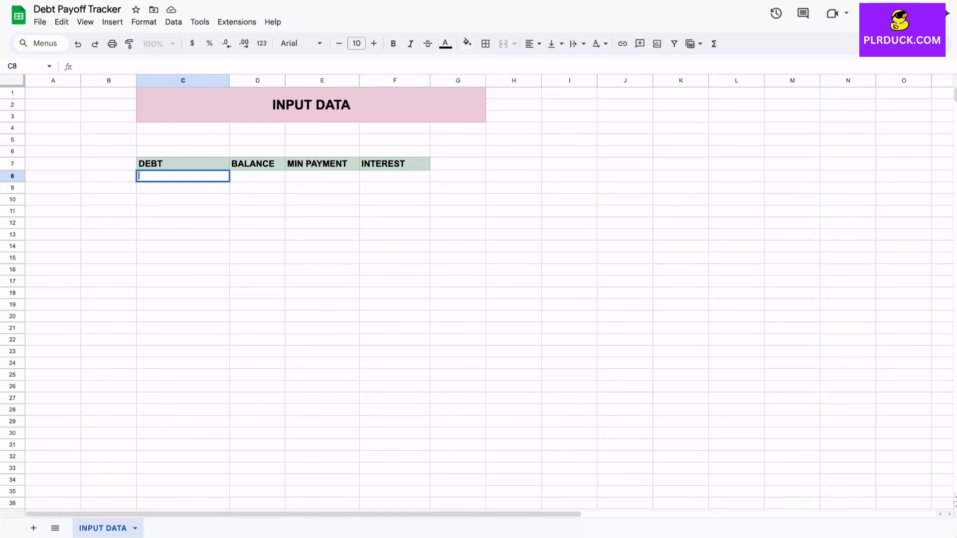
type("HOME LOAN")
key("Return")
type("PE")
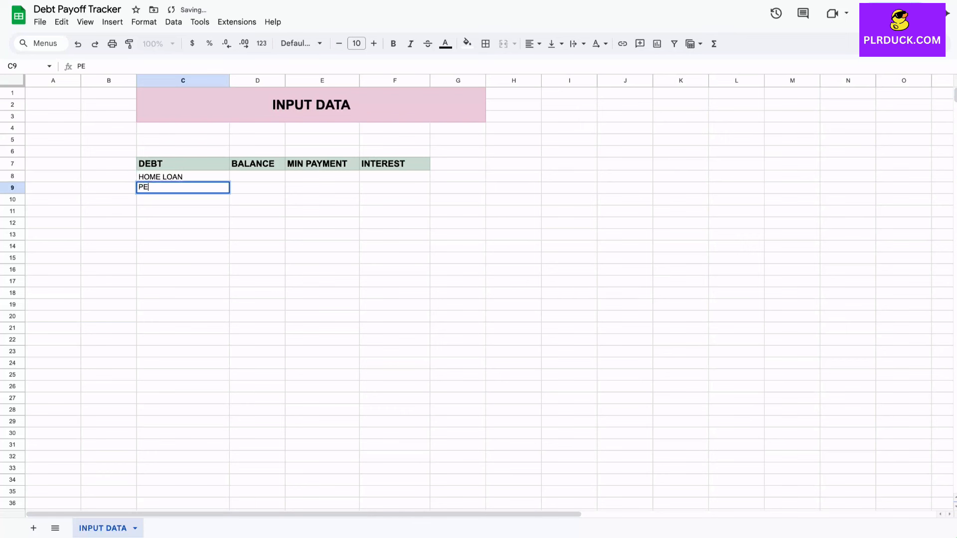
type("RSONAL LOAN")
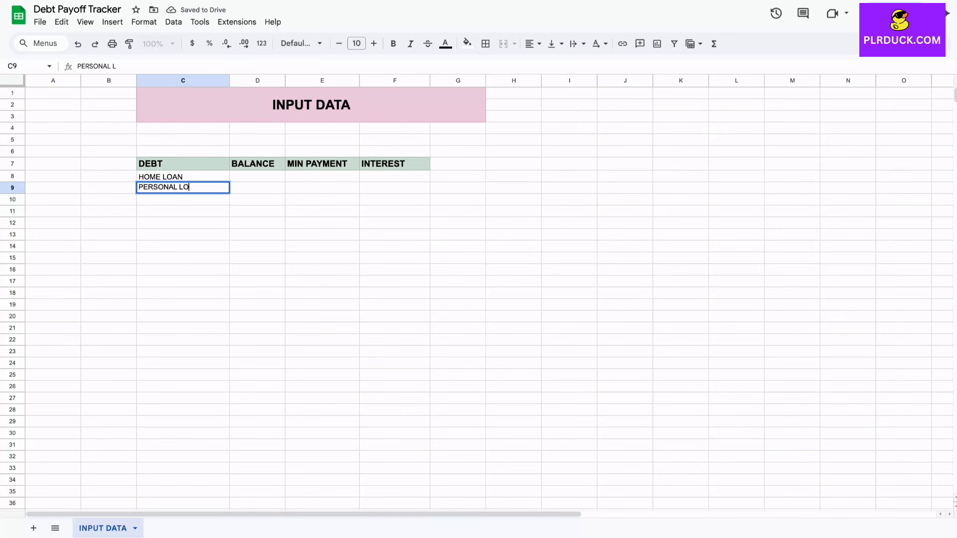
key("Return")
type("CREDI")
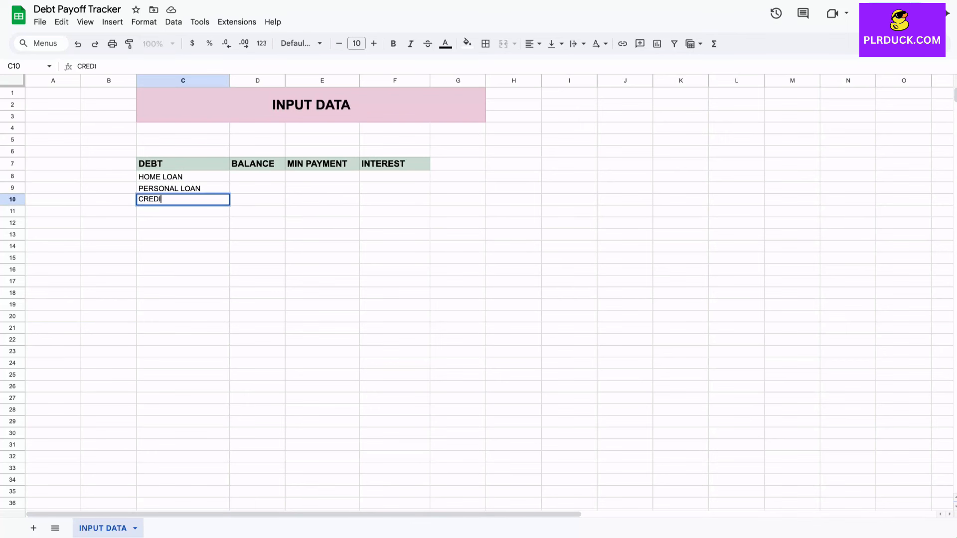
type("T CARD")
key("Return")
type("STU")
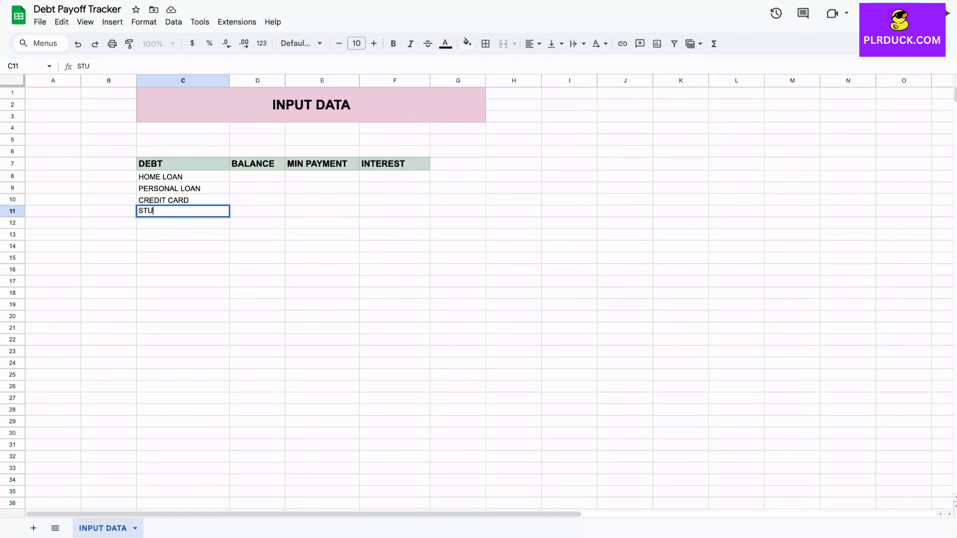
type("DENT LOAN")
key("Return")
type("MEDICAL")
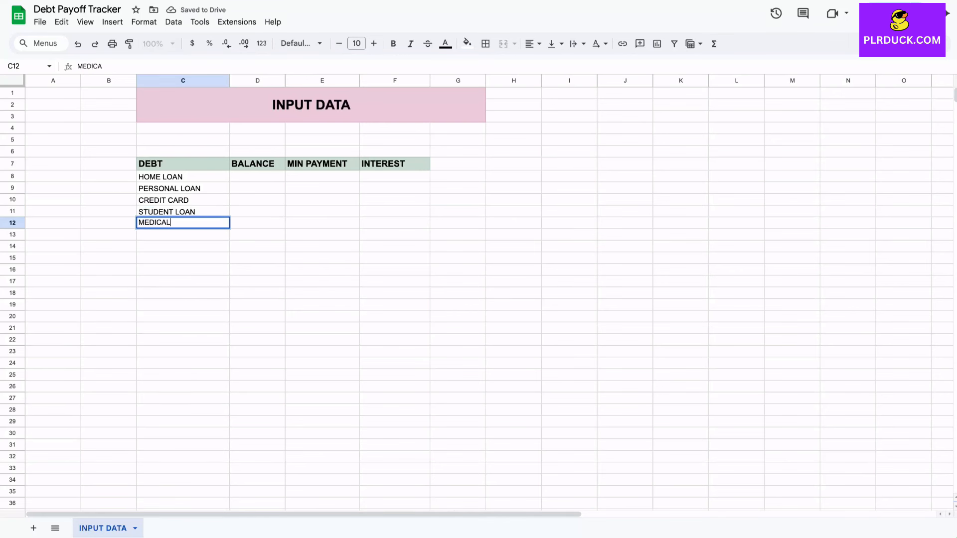
type(" DEBT")
key("Tab")
Enter the balances 13000, 3500, 1200, 3000 and 2000 in cells D8 to D12
key("Up")
key("Up")
key("Up")
key("Up")
key("Up")
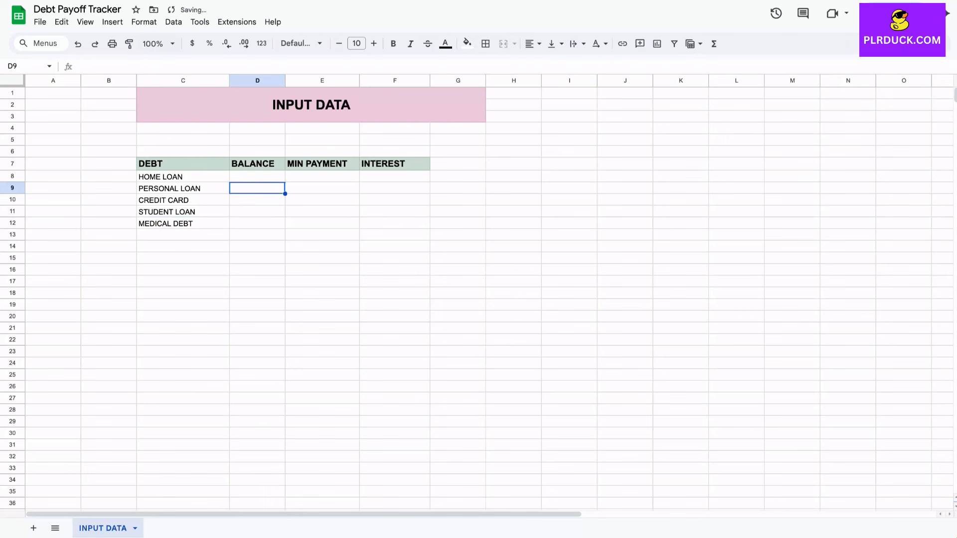
key("Down")
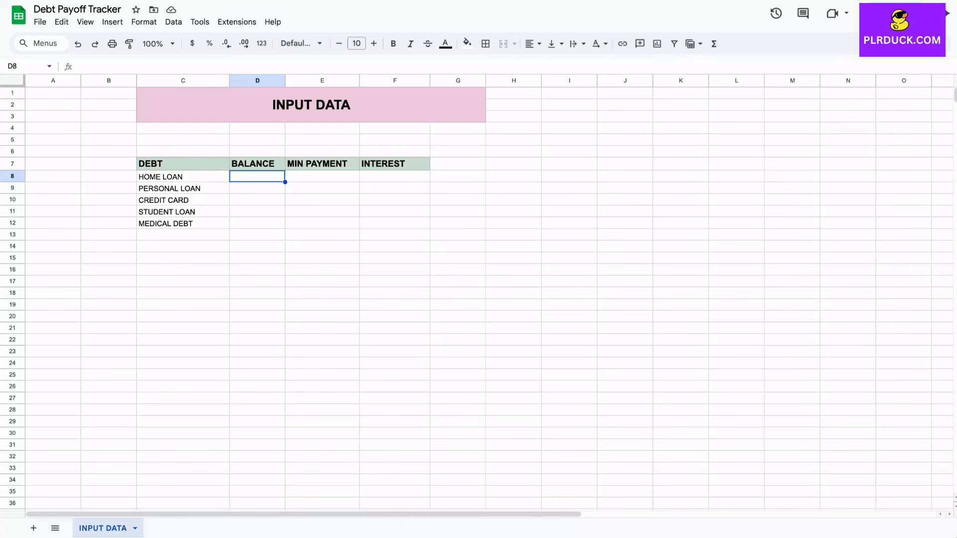
type("13000")
key("Return")
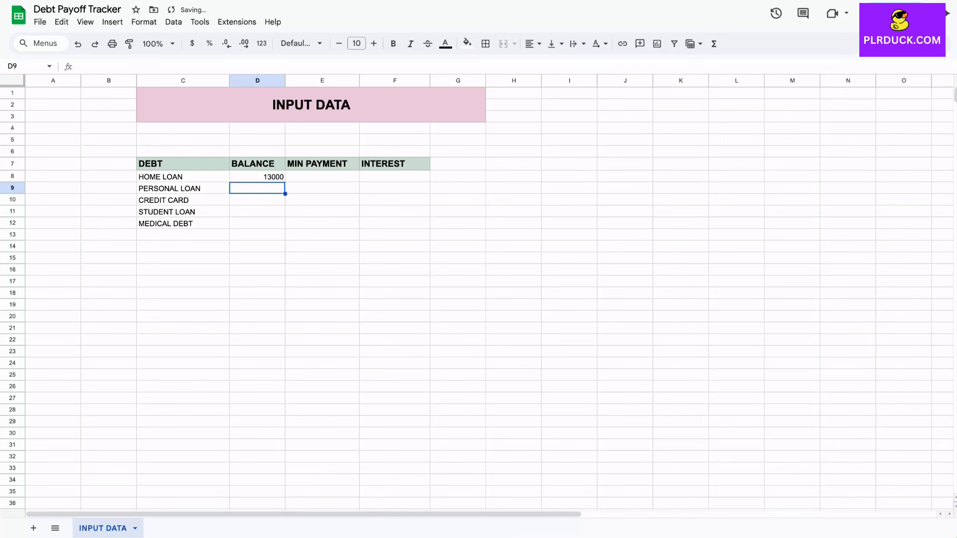
type("3")
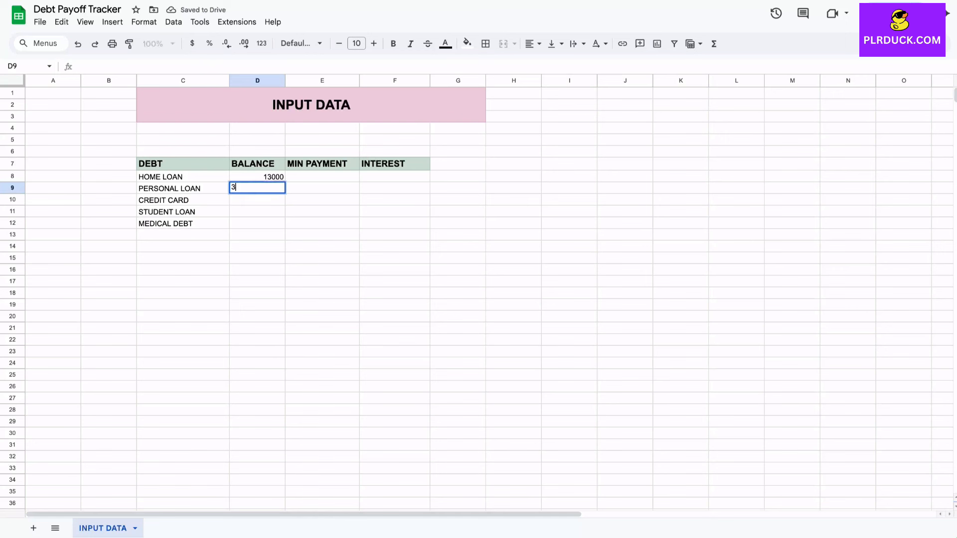
type("500")
key("Return")
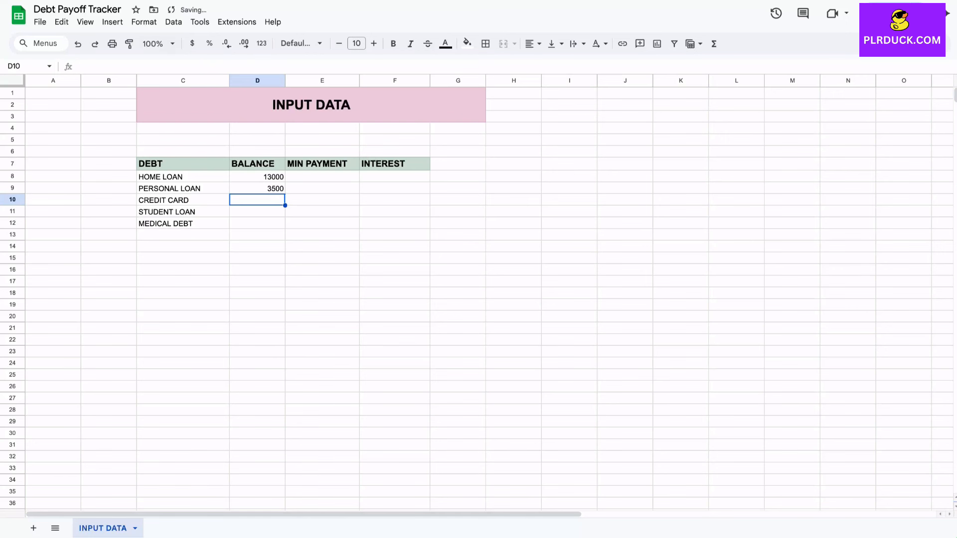
type("1200")
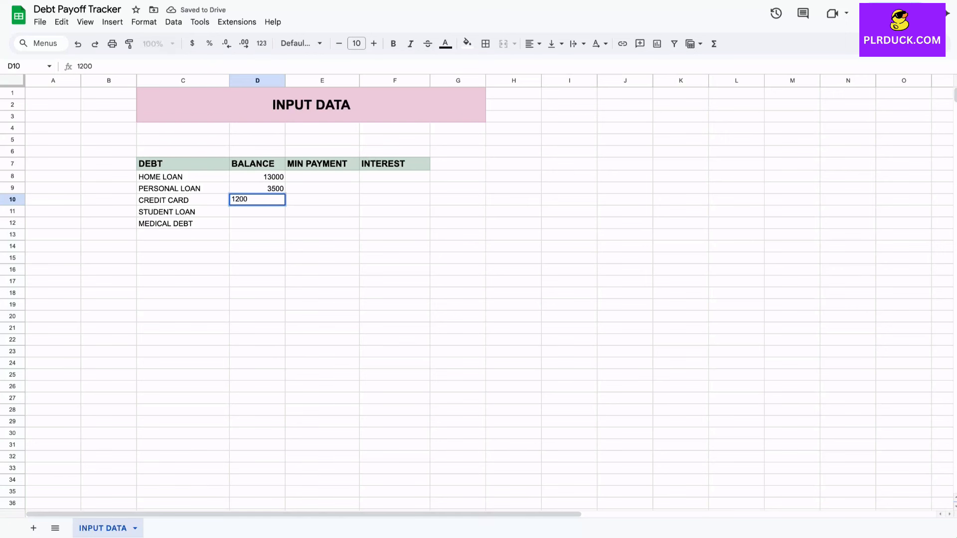
key("Return")
type("3000")
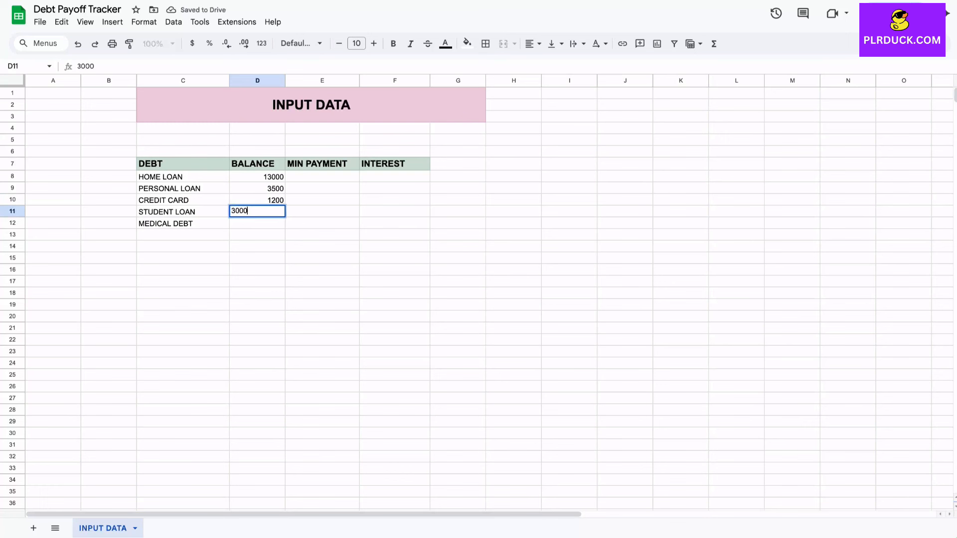
key("Return")
type("2000")
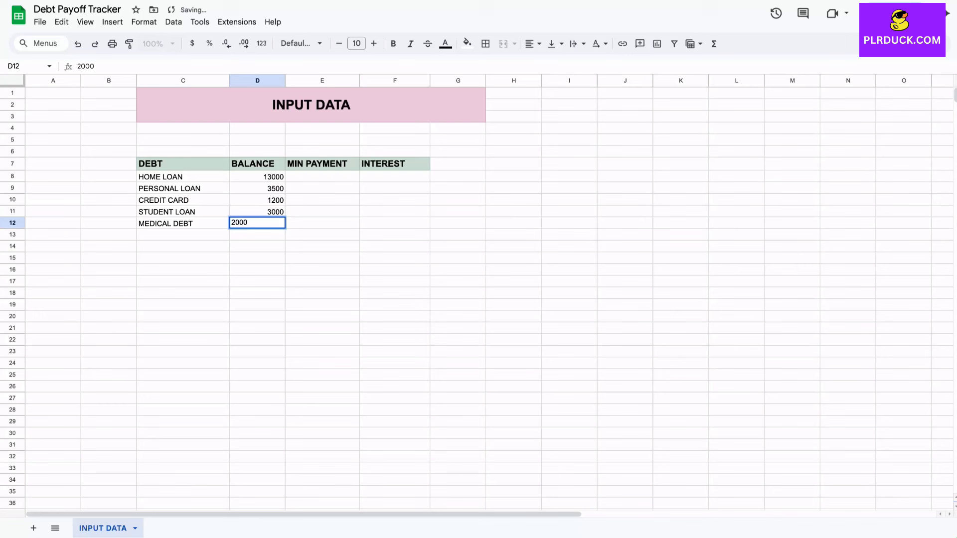
key("Tab")
Enter the minimum payments 450, 300, 150, 300 and 230 in cells E8 to E12
key("Up")
key("Up")
key("Up")
key("Up")
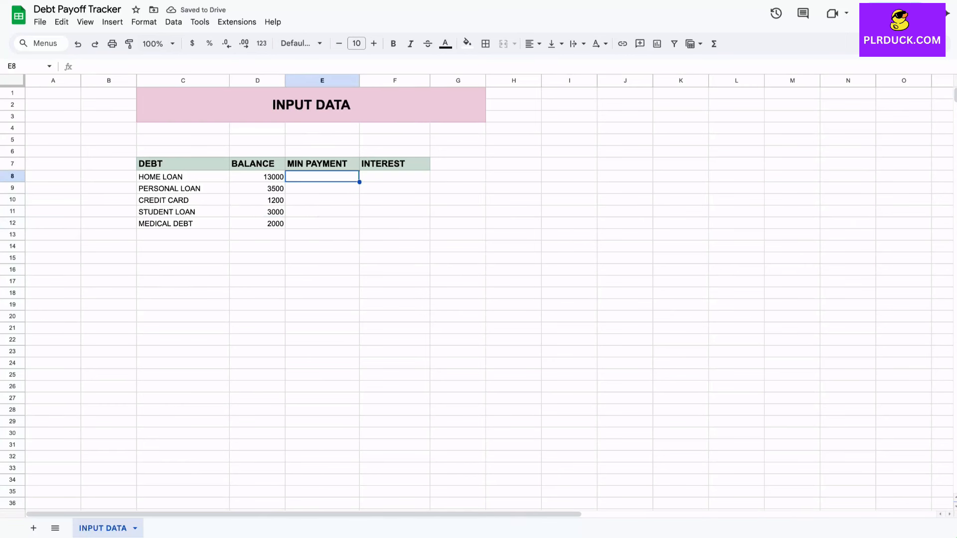
type("450")
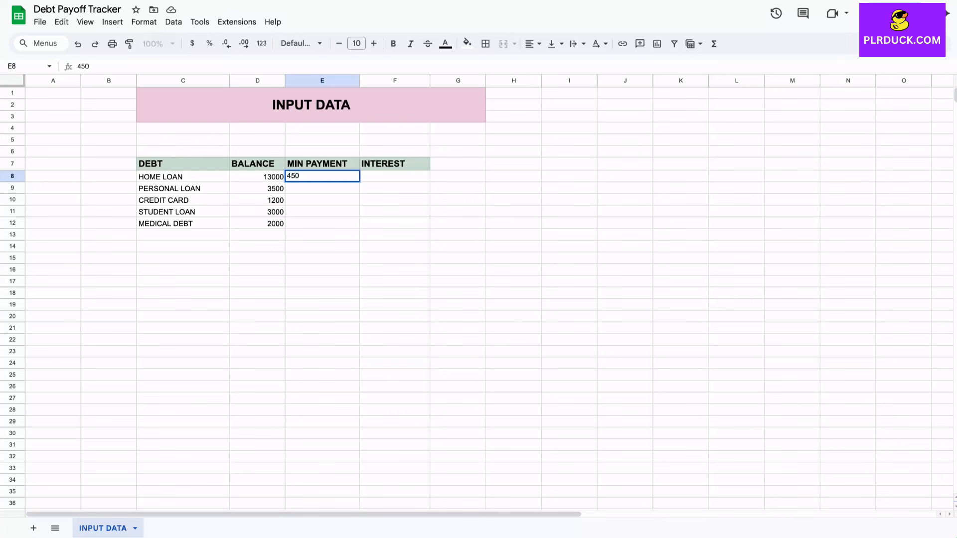
key("Return")
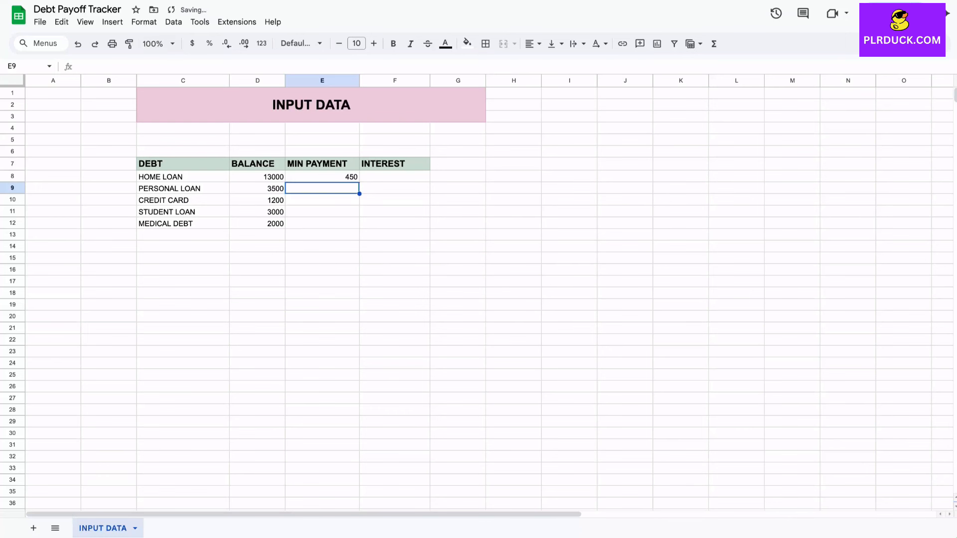
type("300")
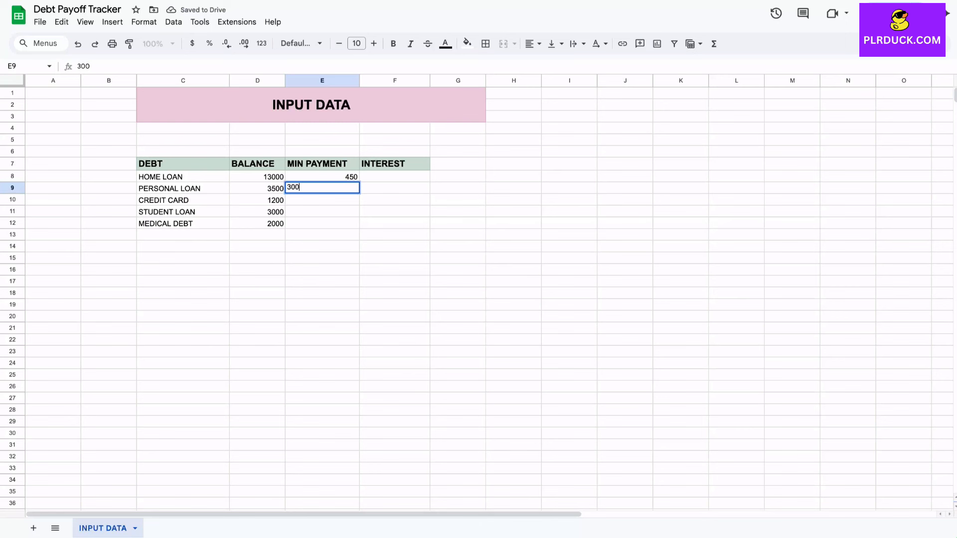
key("Return")
type("1")
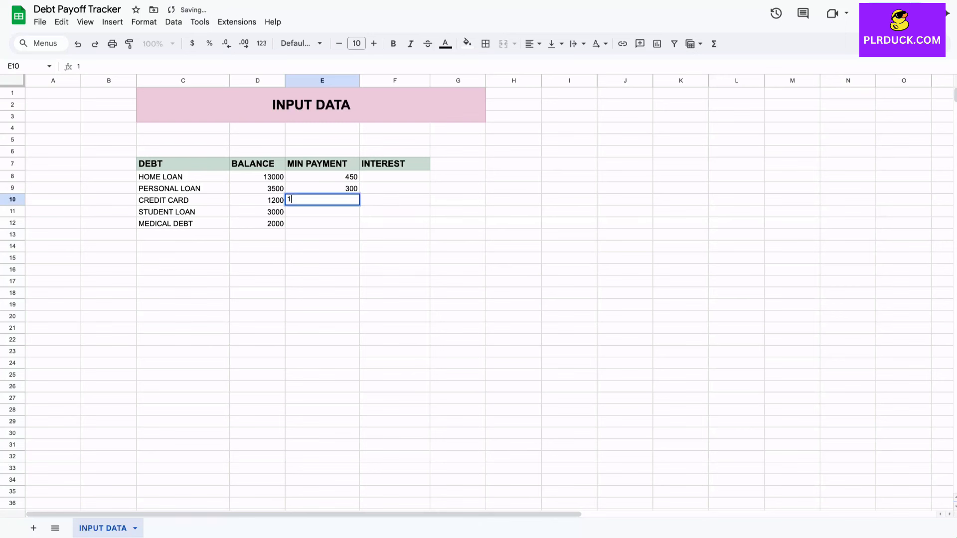
type("50")
key("Return")
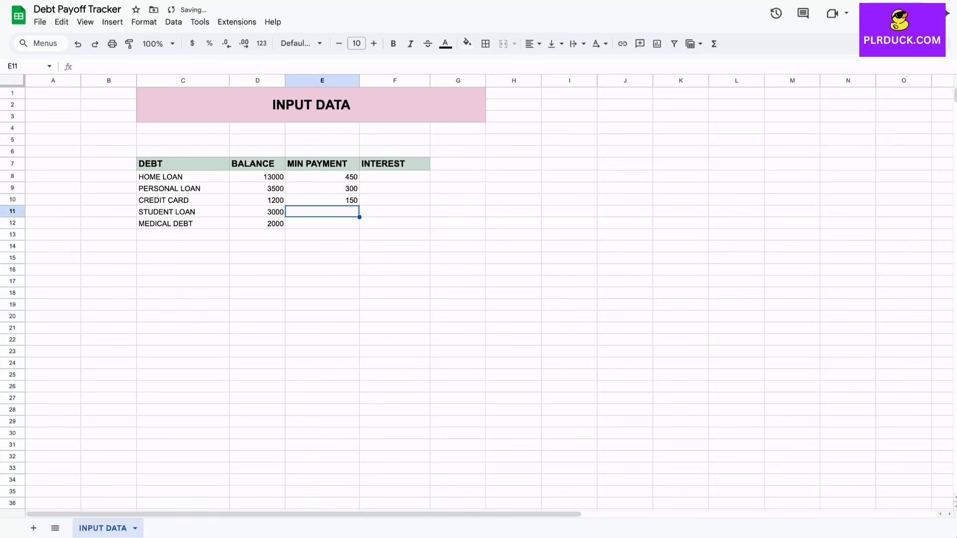
type("300")
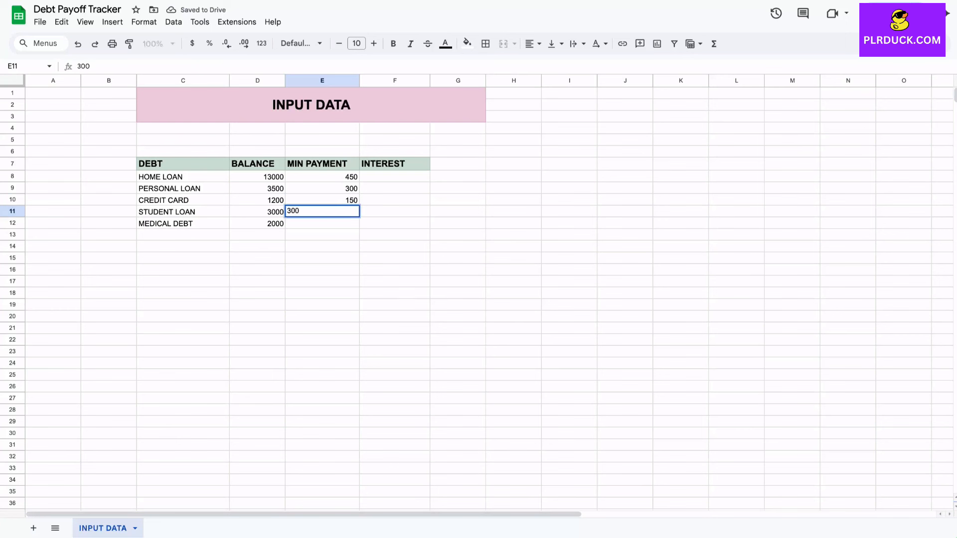
key("Return")
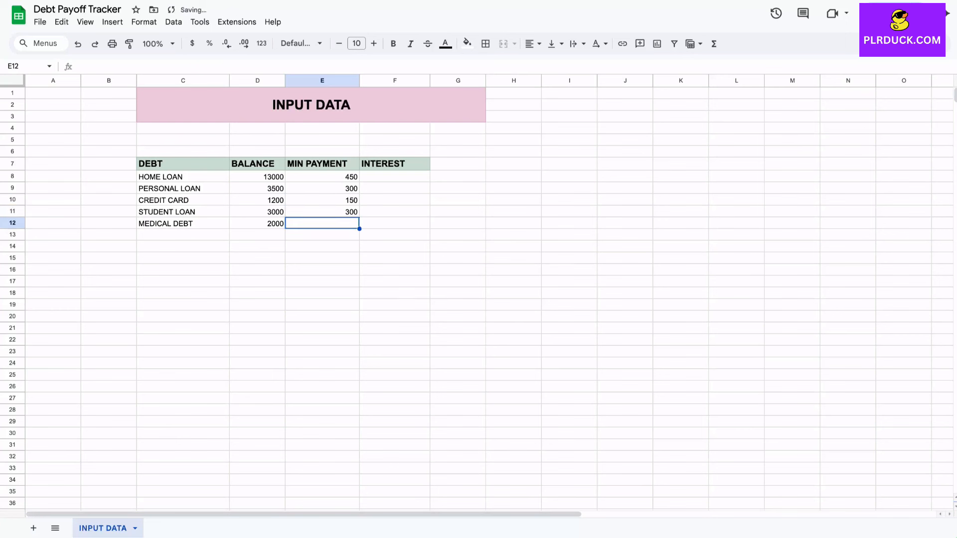
type("230")
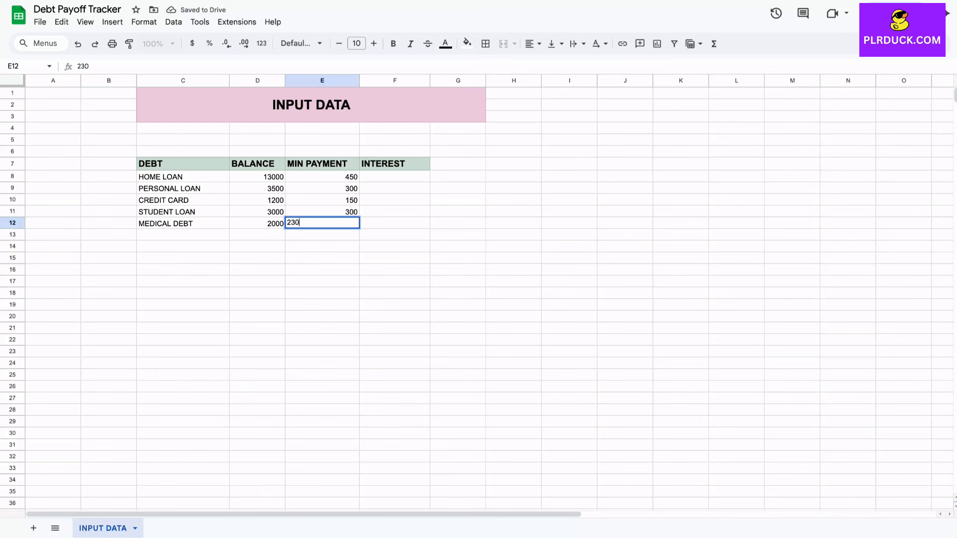
key("Tab")
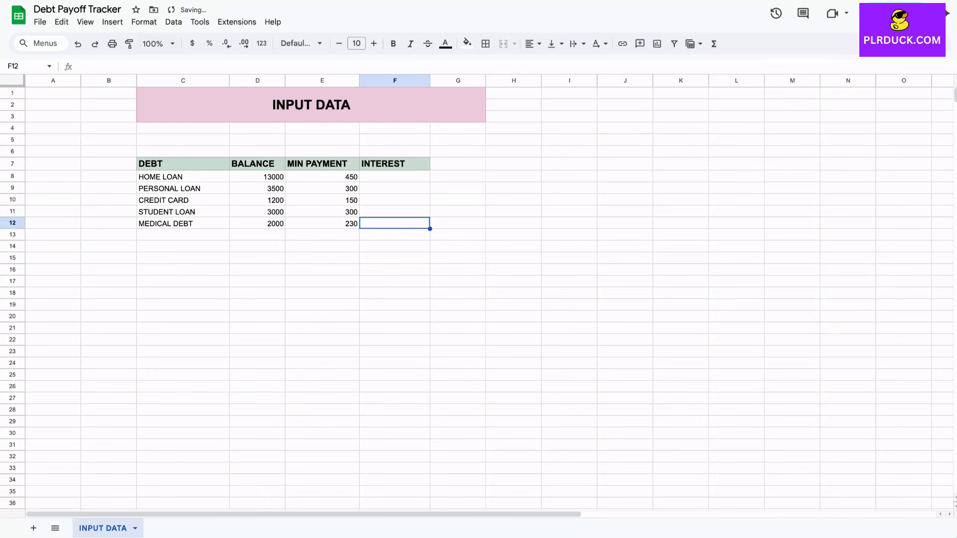
Enter the interest rates 10%, 11%, 9%, 8% and 8% in cells F8 to F12
key("Up")
key("Up")
key("Up")
key("Up")
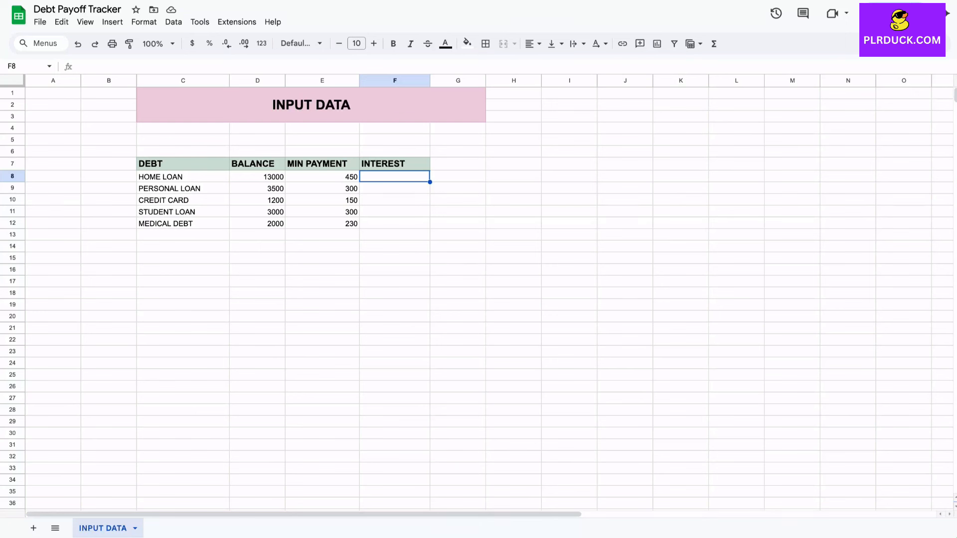
type("10")
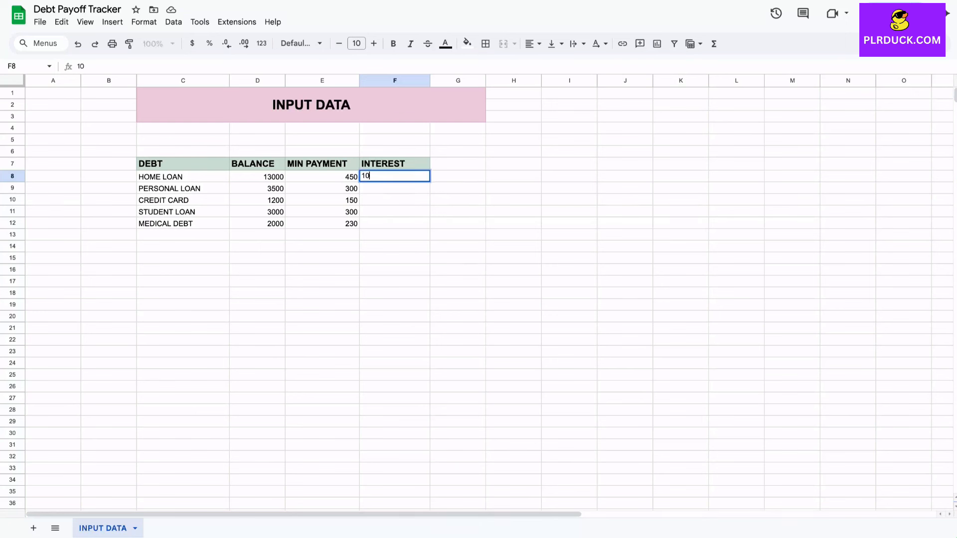
type("%")
key("Return")
type("11%")
key("Return")
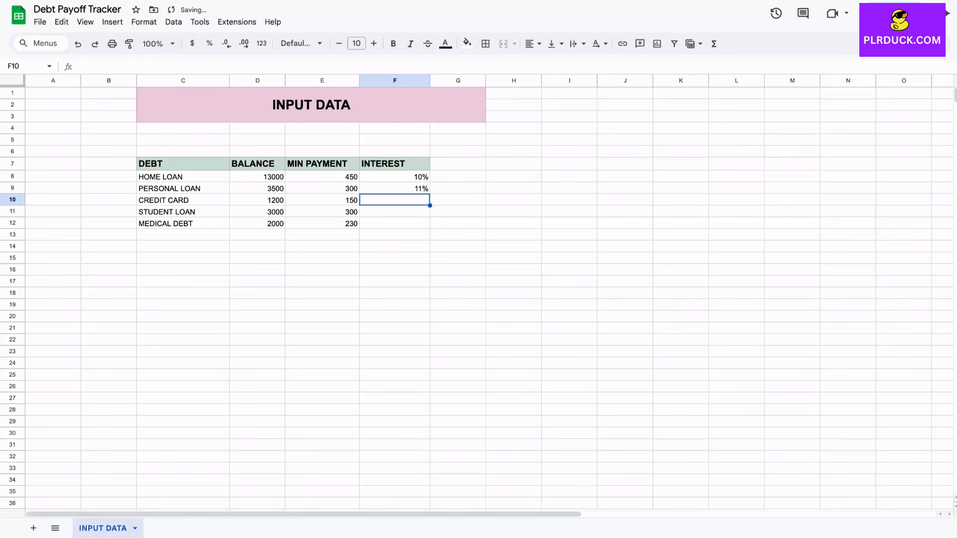
type("9")
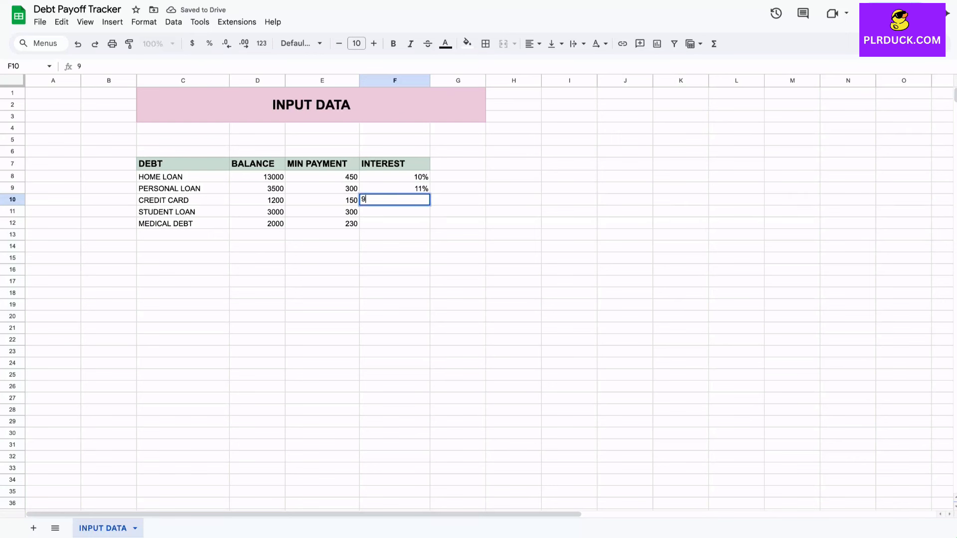
type("%")
key("Return")
type("8%")
key("Return")
type("8%")
left_click(257, 235)
Format the balances and minimum payments in D8:E12 as dollar currency
left_click_drag(258, 177, 322, 224)
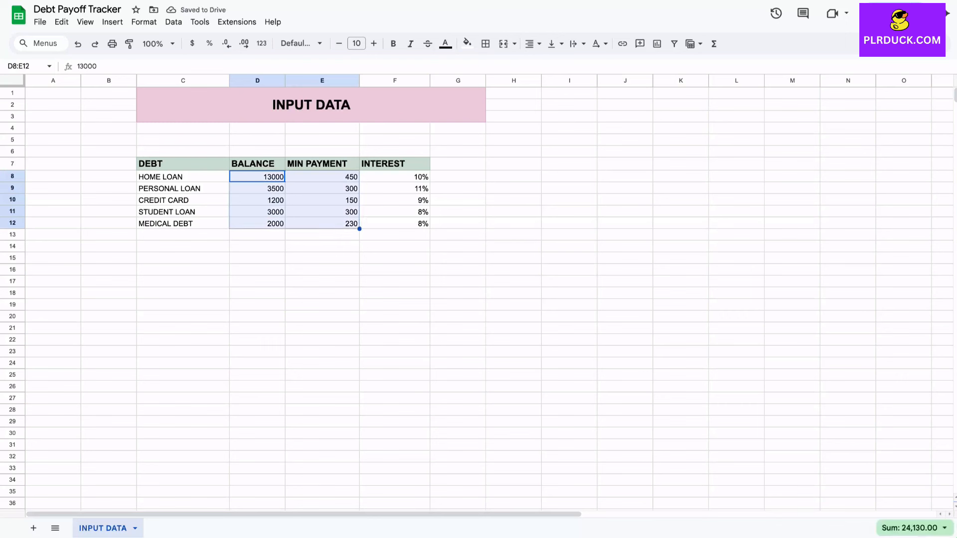
left_click(192, 44)
left_click(257, 270)
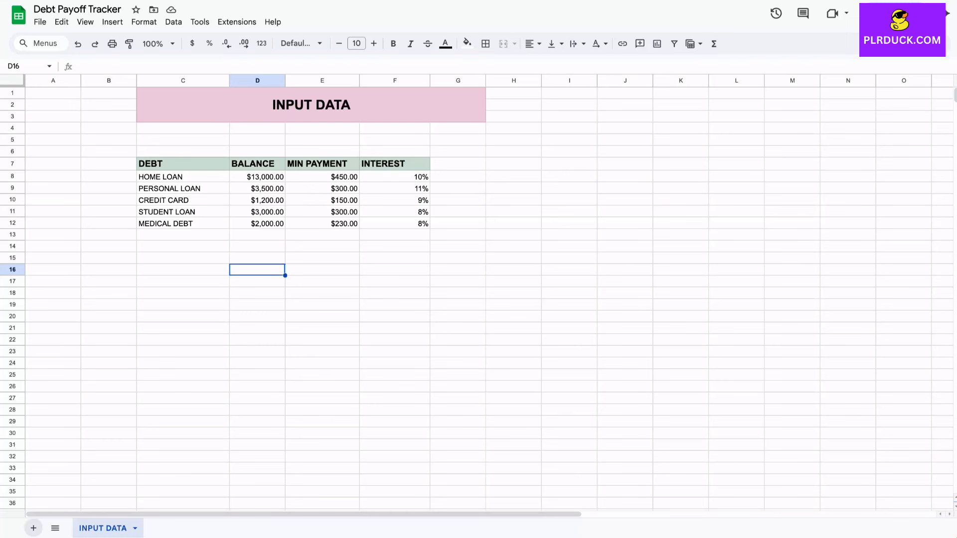
Add a new sheet and name it TRANSACTIONS
left_click(33, 528)
double_click(162, 528)
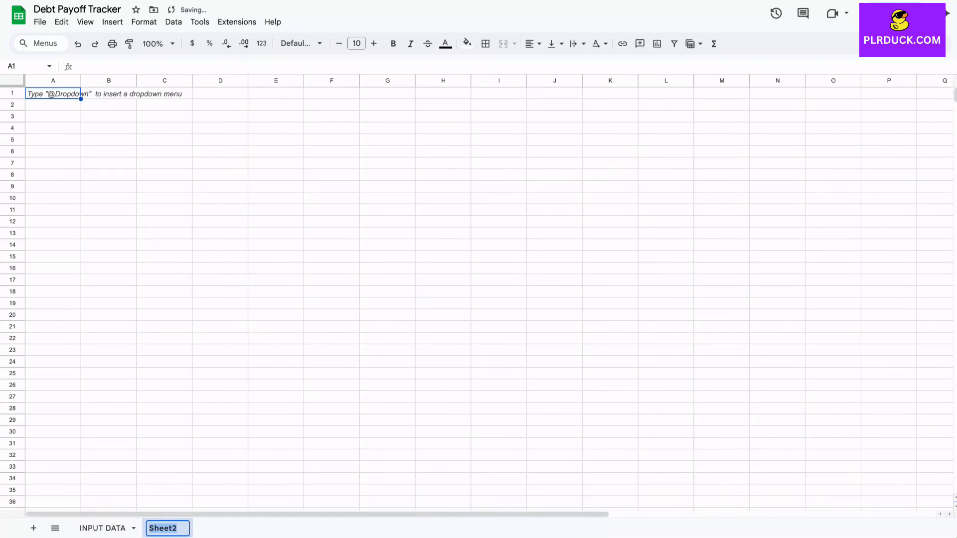
type("TR")
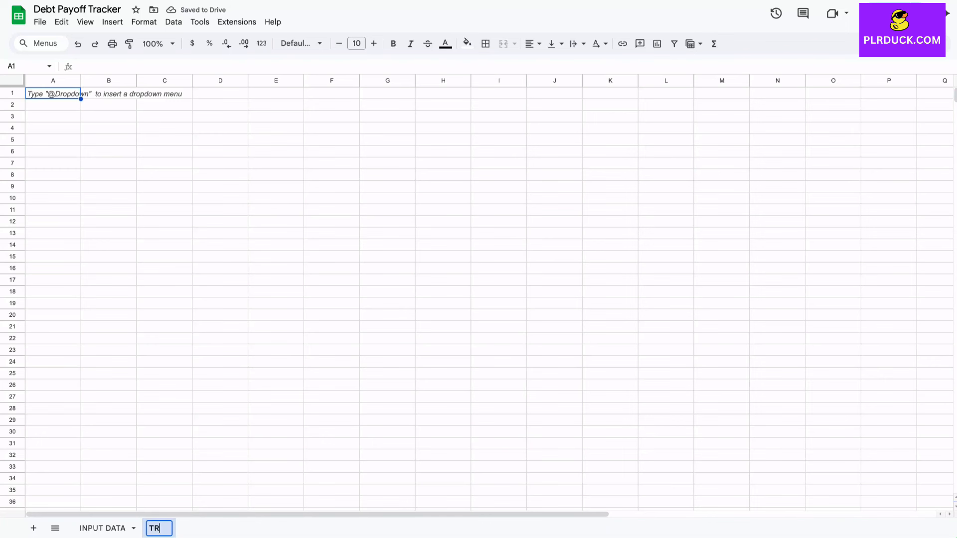
type("ANSACTIONS")
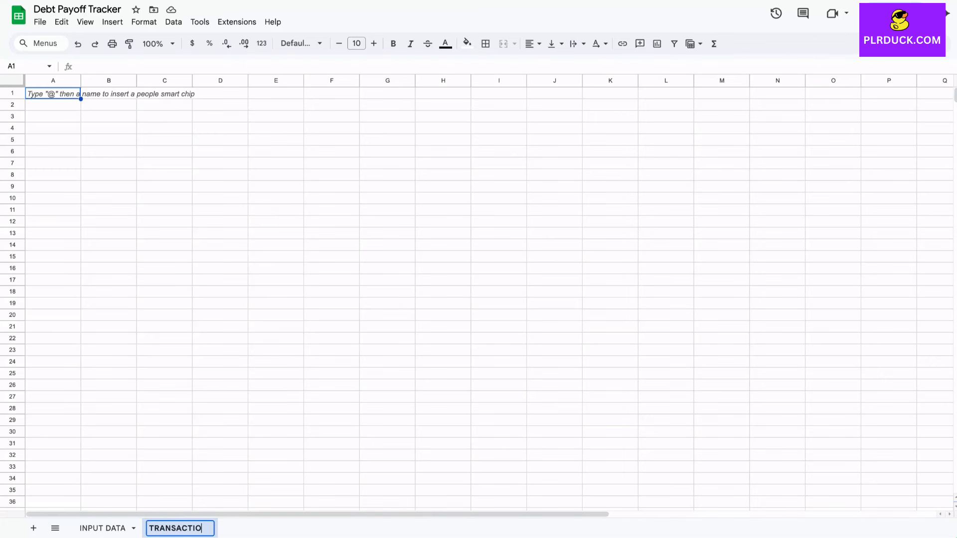
key("Return")
Merge cells C1:G3 on the TRANSACTIONS sheet and enter the title TRANSACTIONS
left_click_drag(164, 93, 387, 116)
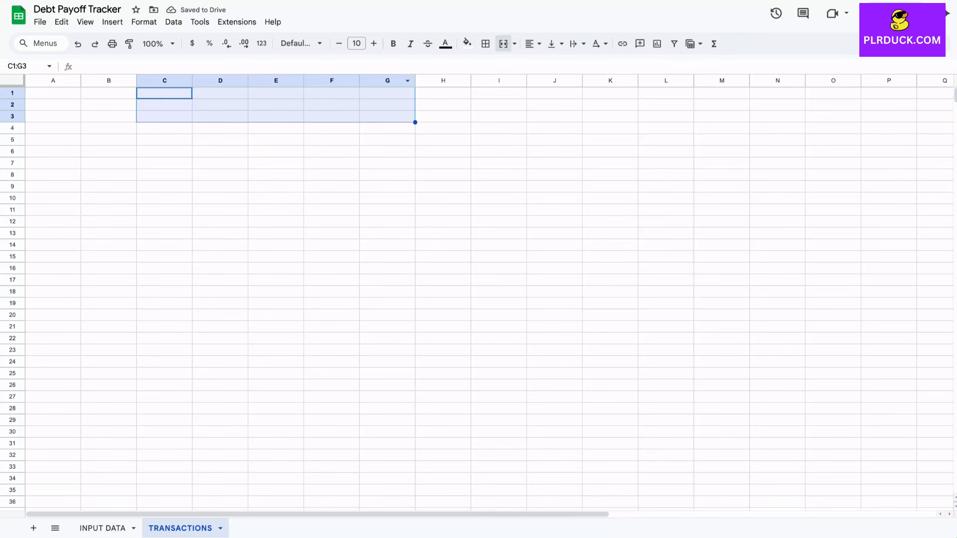
left_click(503, 44)
type("TRANSACTIONS")
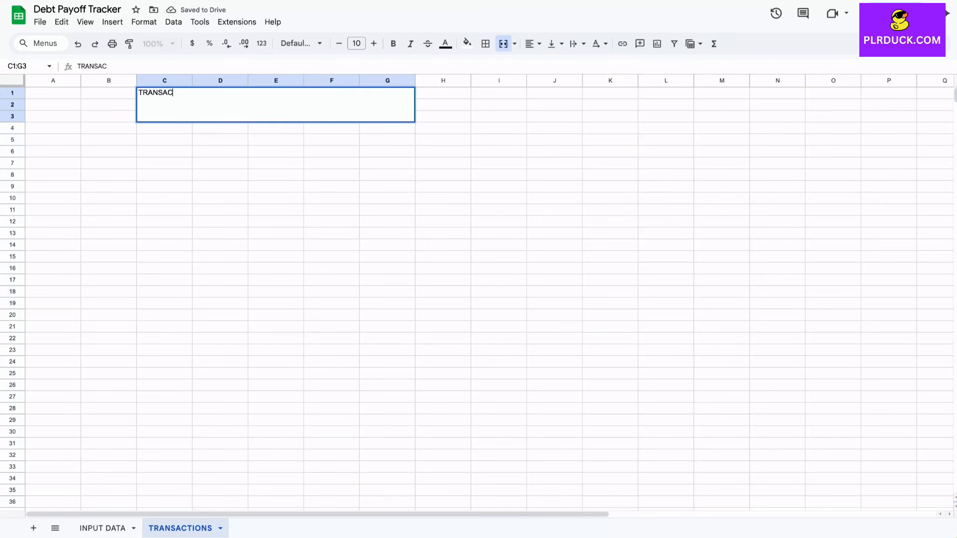
left_click(275, 151)
Format the TRANSACTIONS title as bold at font size 18
left_click(309, 111)
left_click(374, 44)
left_click(374, 44)
left_click(374, 43)
left_click(374, 44)
left_click(374, 44)
left_click(374, 44)
left_click(374, 44)
left_click(374, 44)
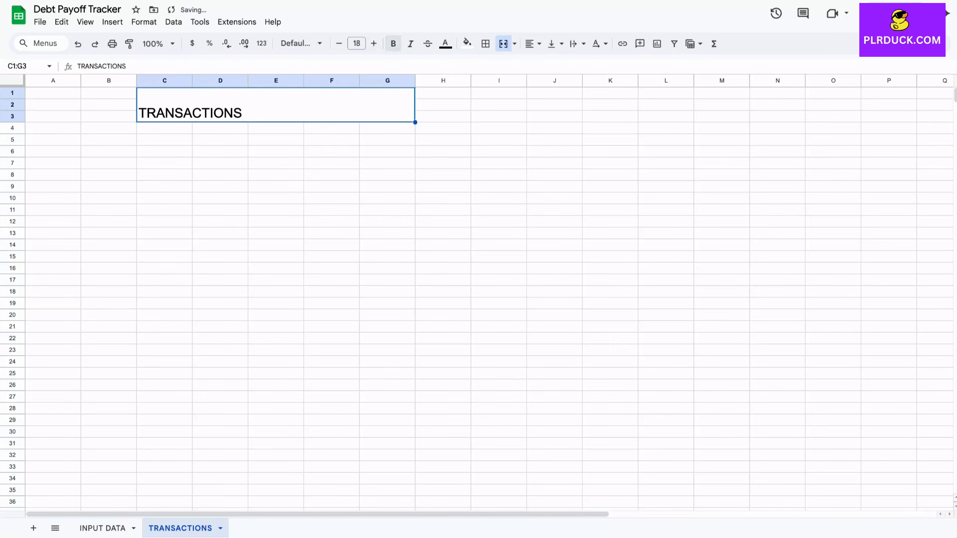
left_click(393, 44)
Center the TRANSACTIONS title horizontally and vertically, and give it a pastel purple fill
left_click(533, 44)
left_click(547, 63)
left_click(556, 44)
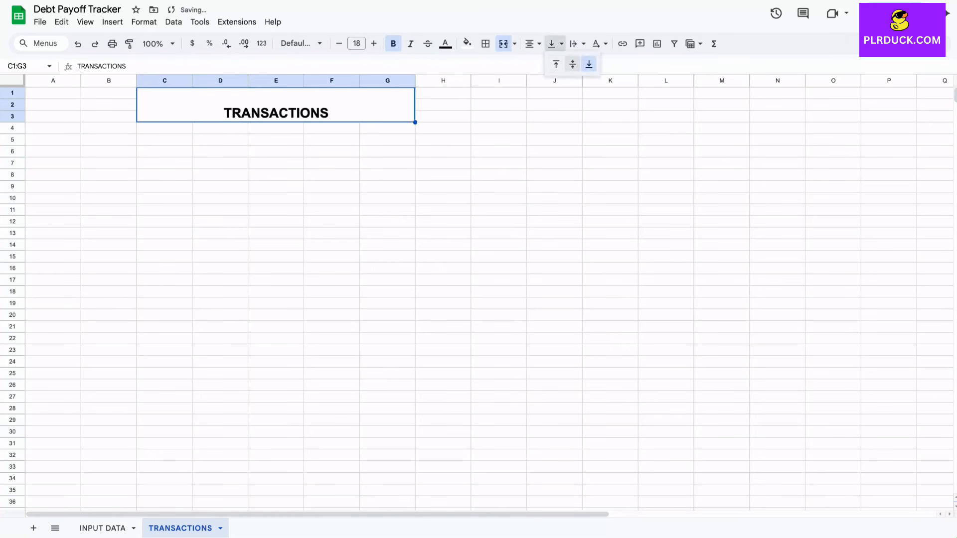
left_click(570, 62)
left_click(467, 44)
left_click(506, 227)
left_click(275, 175)
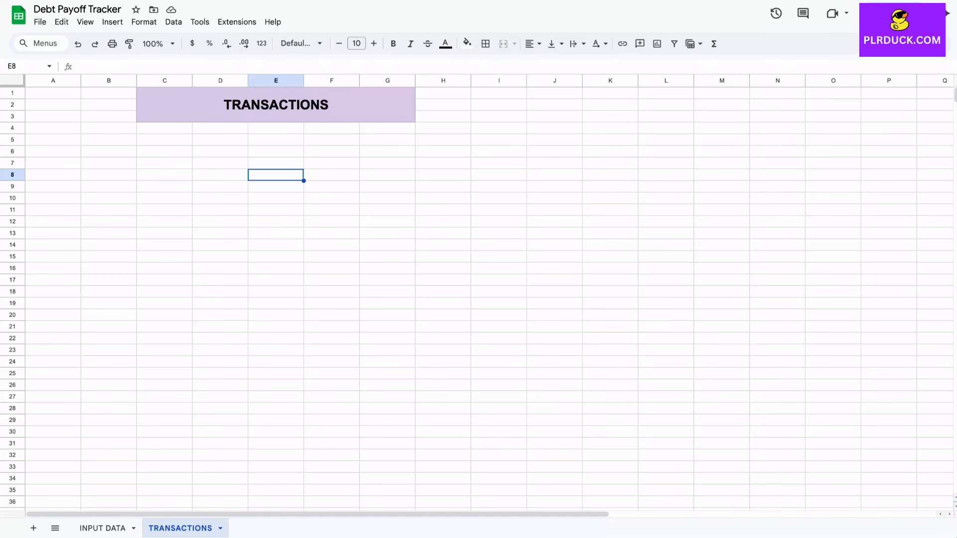
Enter the column headers DATE, VALUE, DEBT and DETAILS in cells C7 to F7
left_click(165, 163)
type("DATE")
key("Tab")
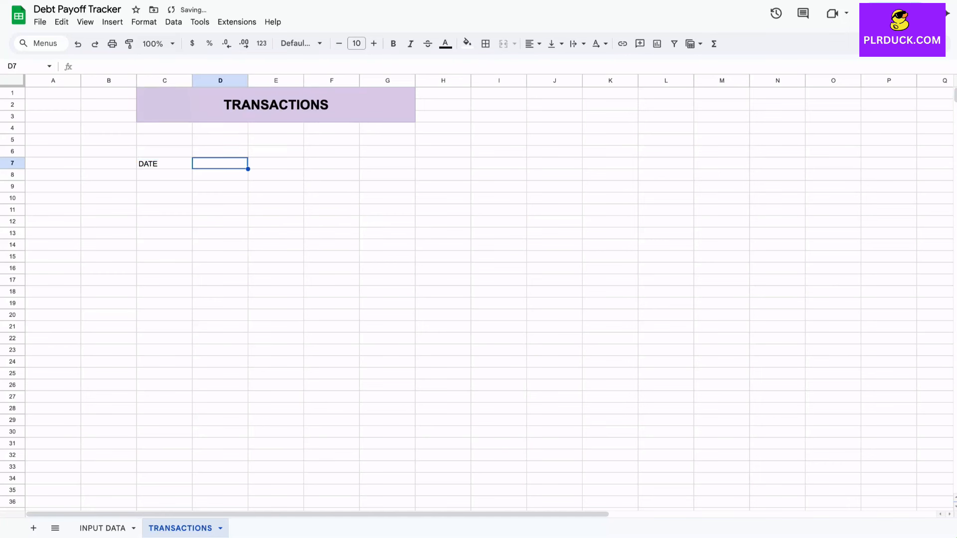
type("VALUE")
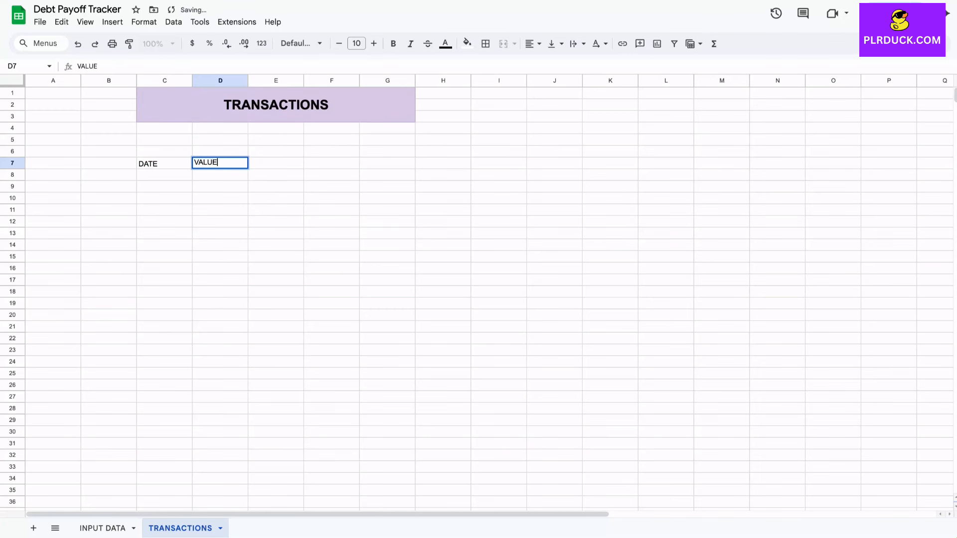
key("Tab")
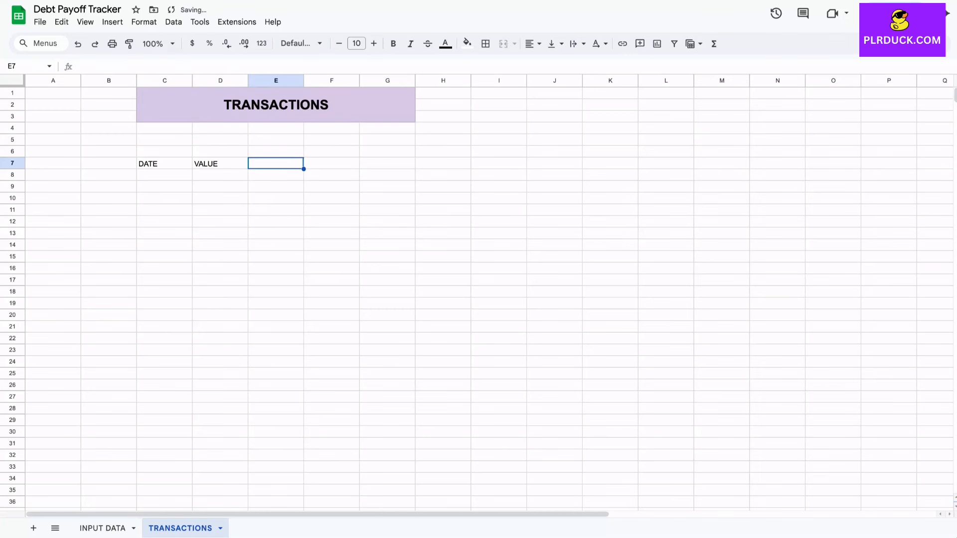
type("DEBT")
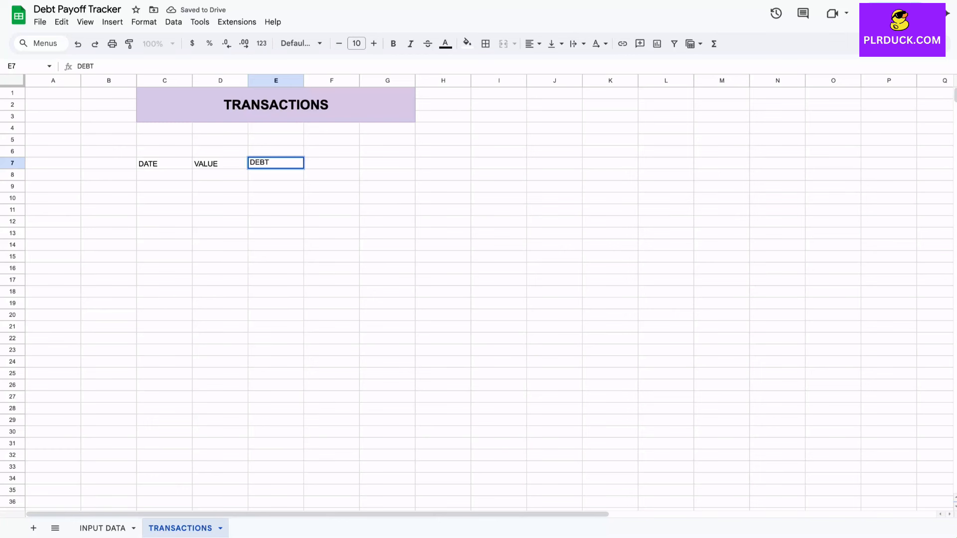
key("Tab")
type("DETAILS")
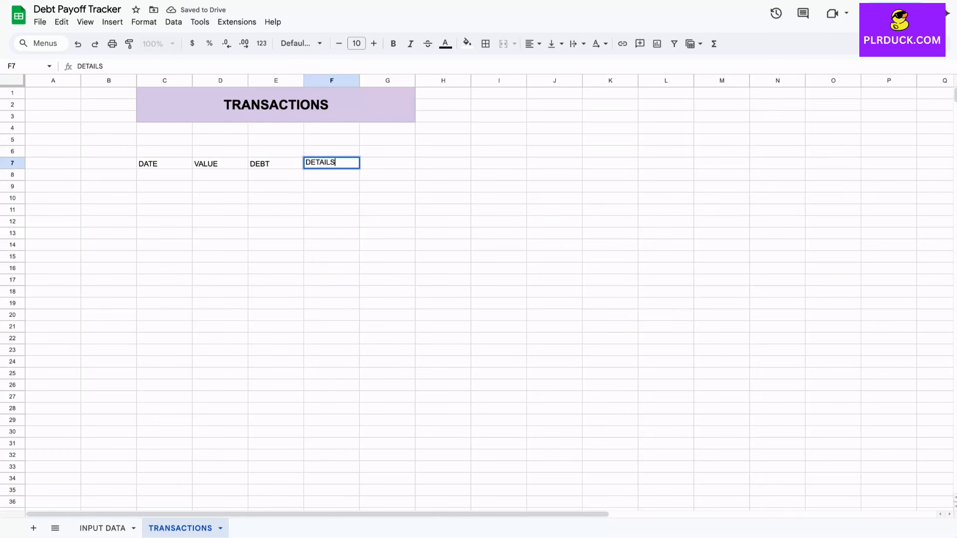
Widen columns F, E and D, making the DETAILS column the widest
left_click_drag(360, 80, 411, 80)
left_click_drag(304, 80, 326, 80)
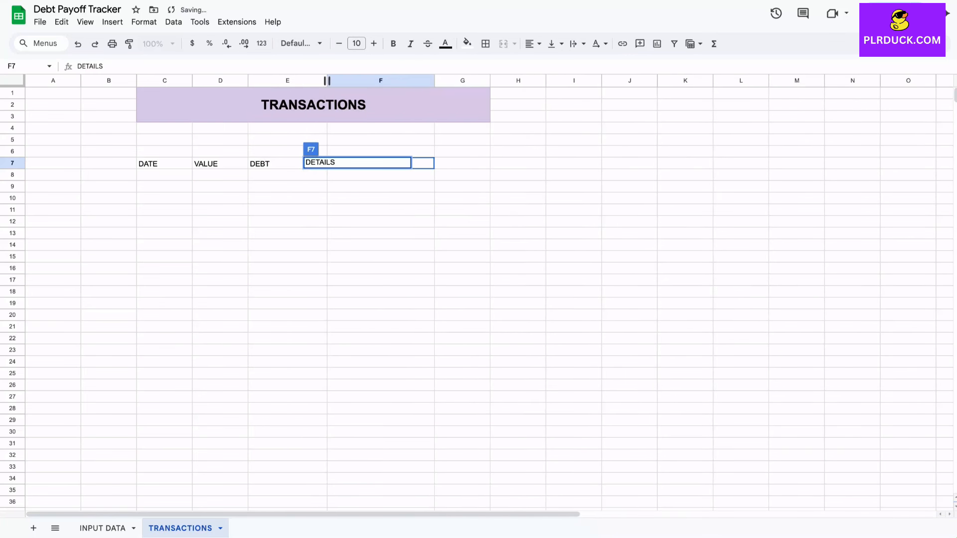
left_click_drag(248, 81, 254, 80)
left_click(164, 186)
Format headers C7:F7 as bold, size 12 and horizontally centered, with the pastel pink fill
left_click_drag(164, 163, 387, 164)
double_click(374, 44)
left_click(393, 44)
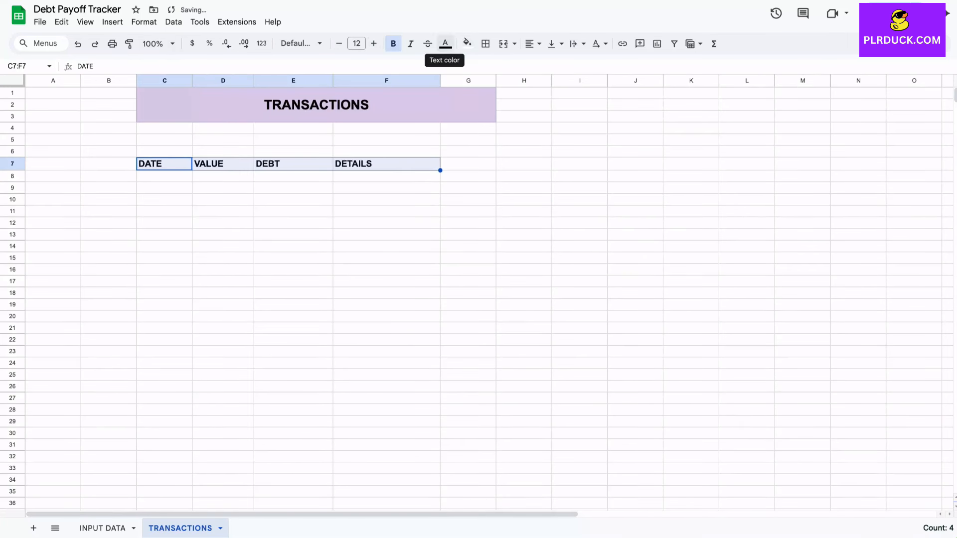
left_click(467, 44)
left_click(494, 226)
left_click(532, 44)
left_click(550, 63)
left_click(468, 164)
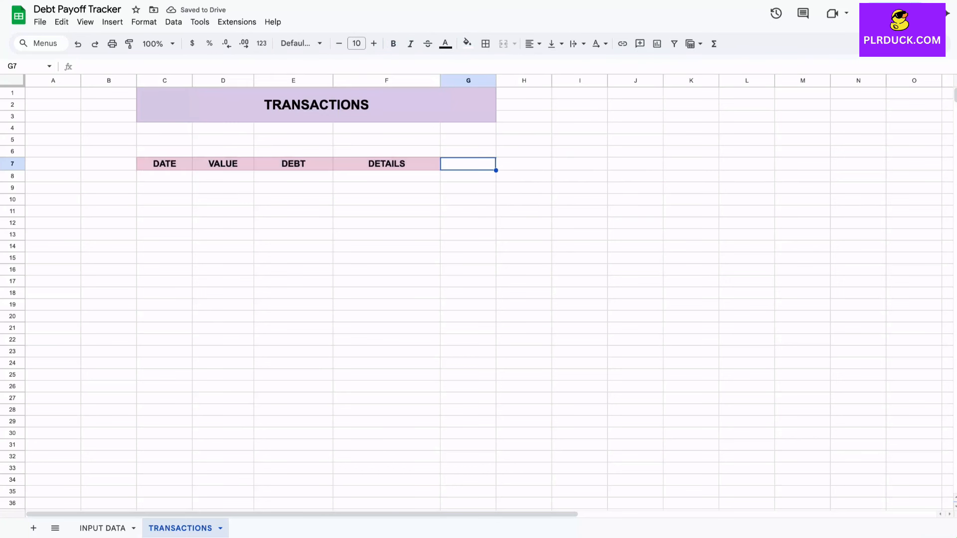
left_click(165, 176)
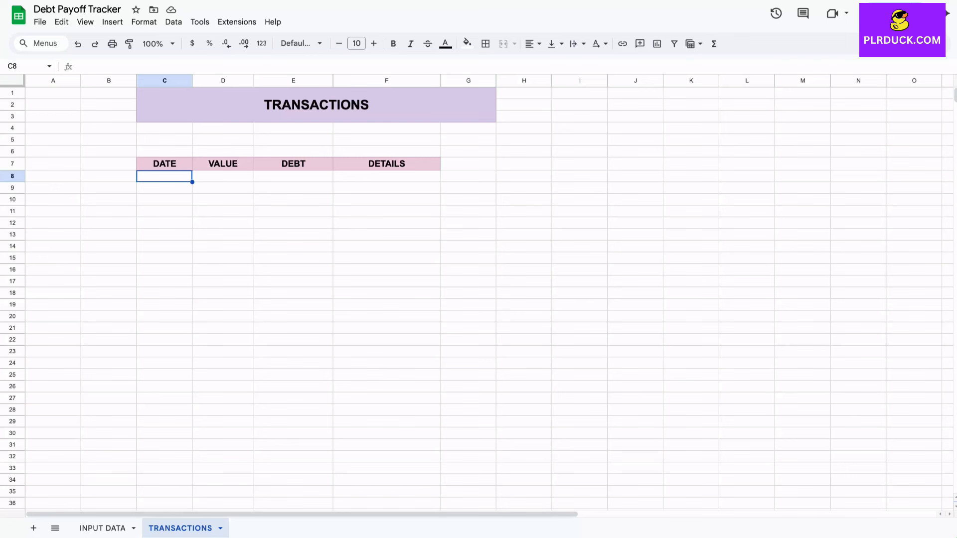
left_click(223, 176)
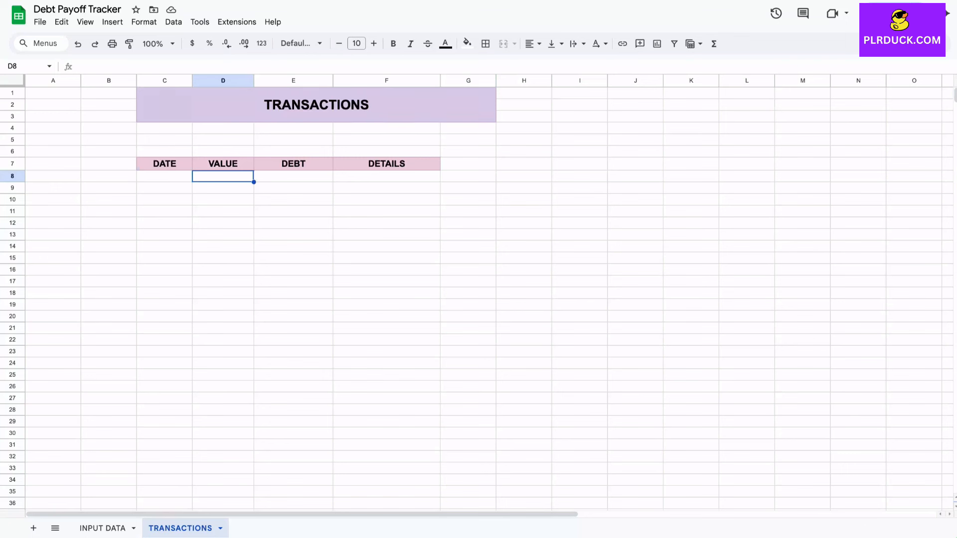
left_click(293, 176)
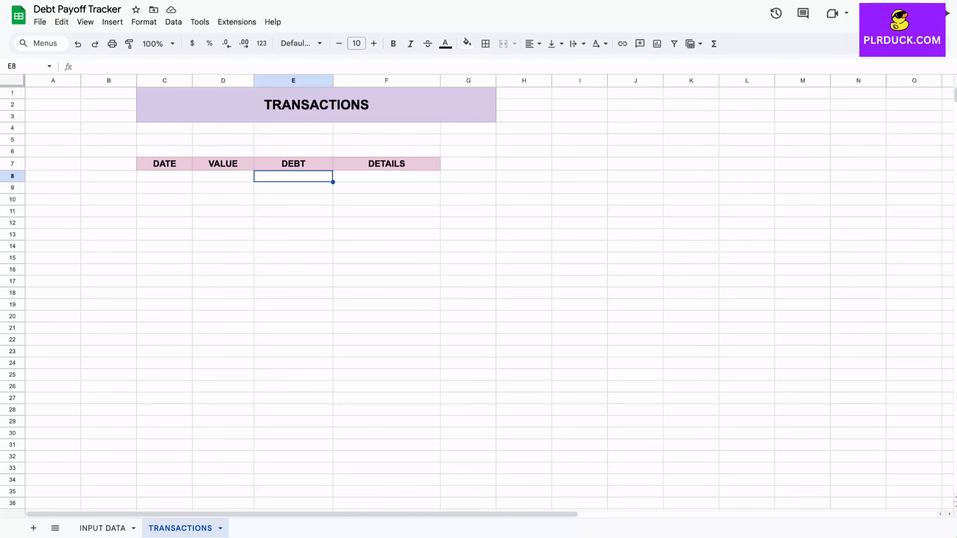
Add a new sheet to the spreadsheet and name it DEBT TRACKER
left_click(33, 528)
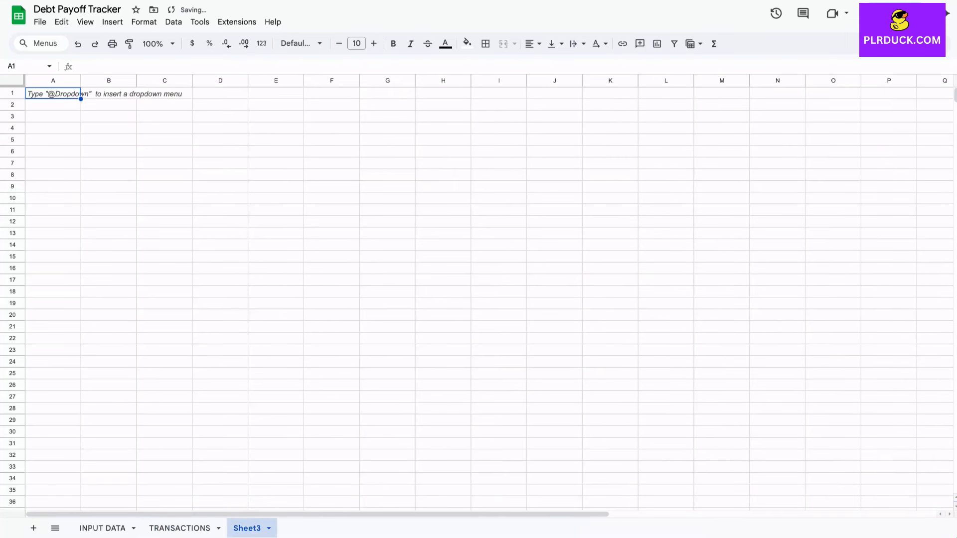
double_click(247, 528)
type("DEB")
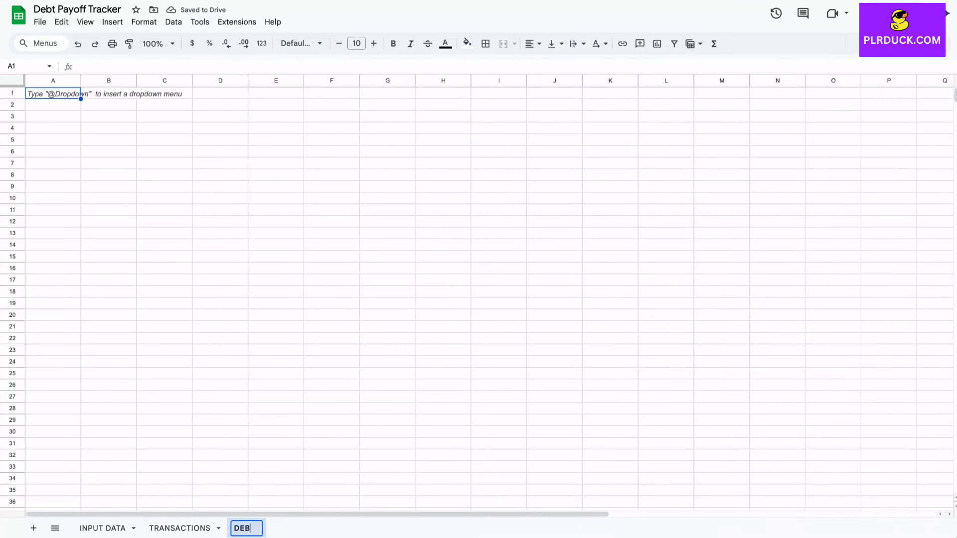
type("T")
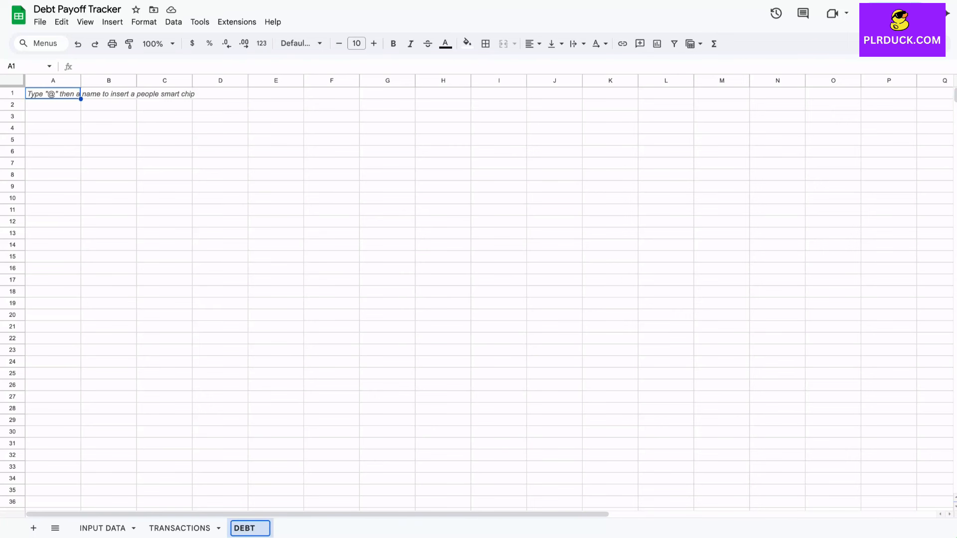
type(" TRACKER")
Merge cells D1:I3 on the DEBT TRACKER sheet and enter the title DEBT PAYOFF TRACKER
left_click_drag(219, 93, 499, 117)
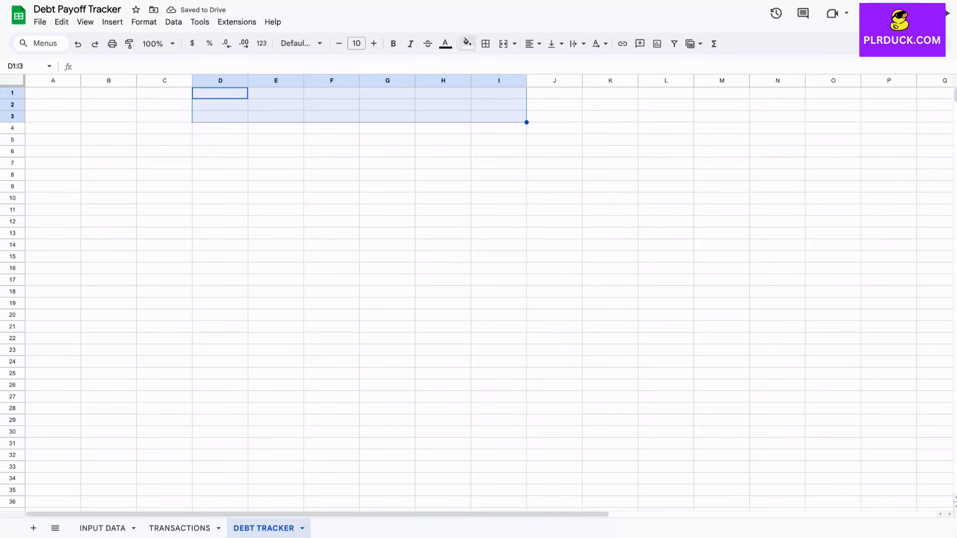
left_click(503, 43)
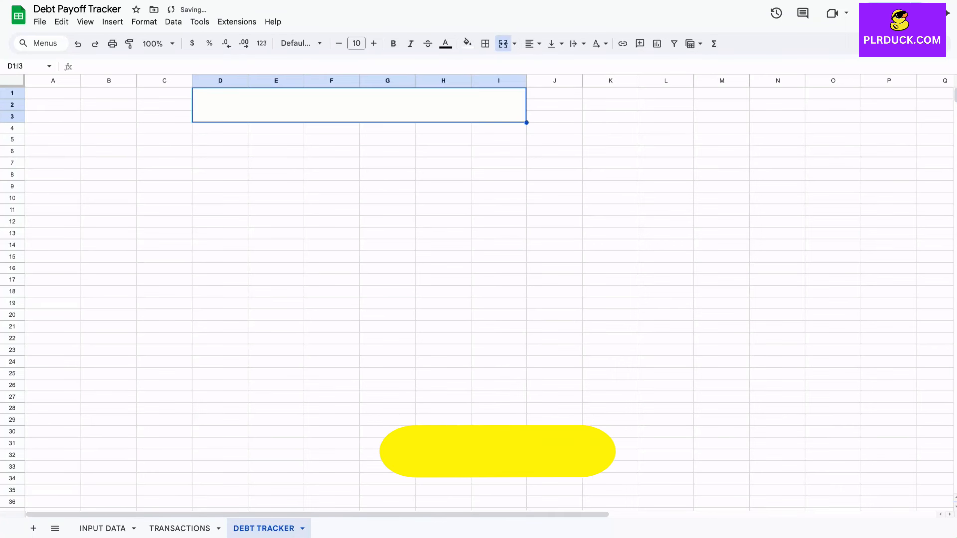
type("DEBT PAYOFF TRACKER")
key("Return")
Make the DEBT PAYOFF TRACKER title bold with font size 18
left_click(374, 43)
left_click(374, 43)
left_click(374, 43)
left_click(374, 43)
left_click(374, 43)
left_click(374, 43)
left_click(374, 43)
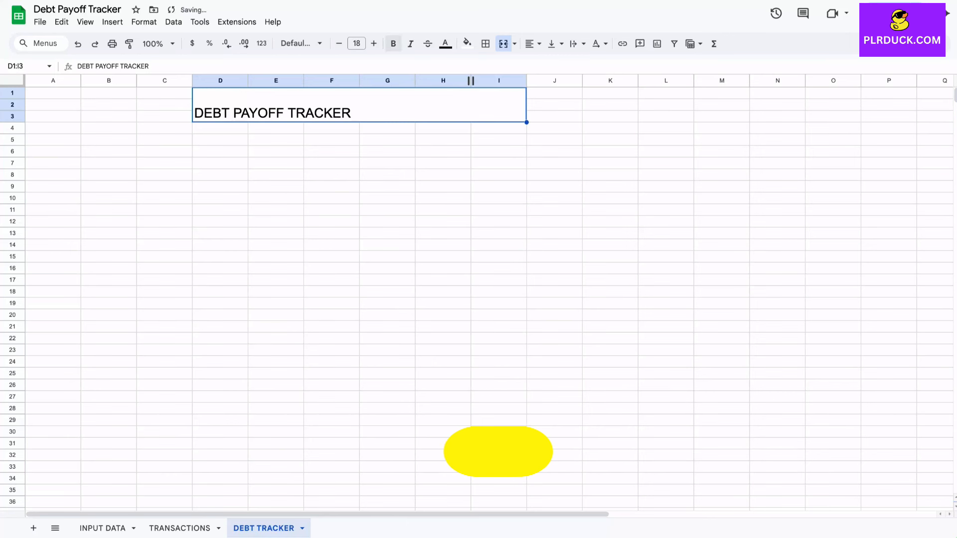
left_click(393, 43)
Center the DEBT PAYOFF TRACKER title horizontally and vertically, and give it a pastel blue fill
left_click(533, 43)
left_click(550, 66)
left_click(553, 43)
left_click(569, 62)
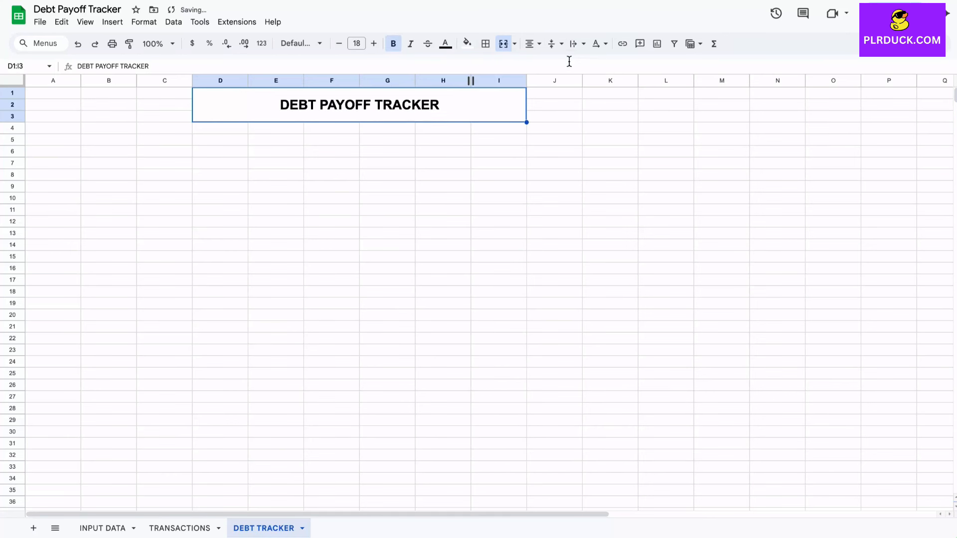
left_click(467, 43)
left_click(529, 116)
left_click(275, 174)
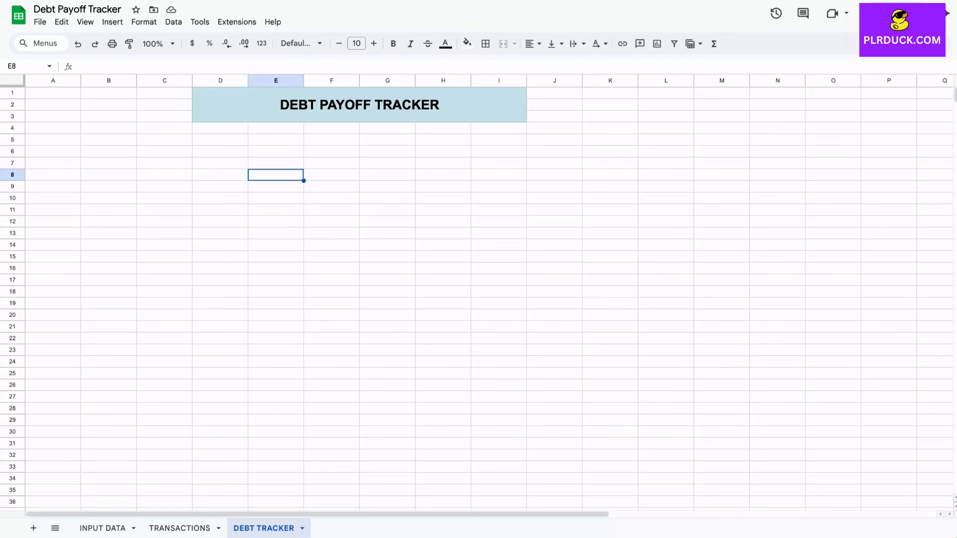
Merge cells D21:K22 and enter the section heading OVERVIEW
scroll(477, 299, "down", 2)
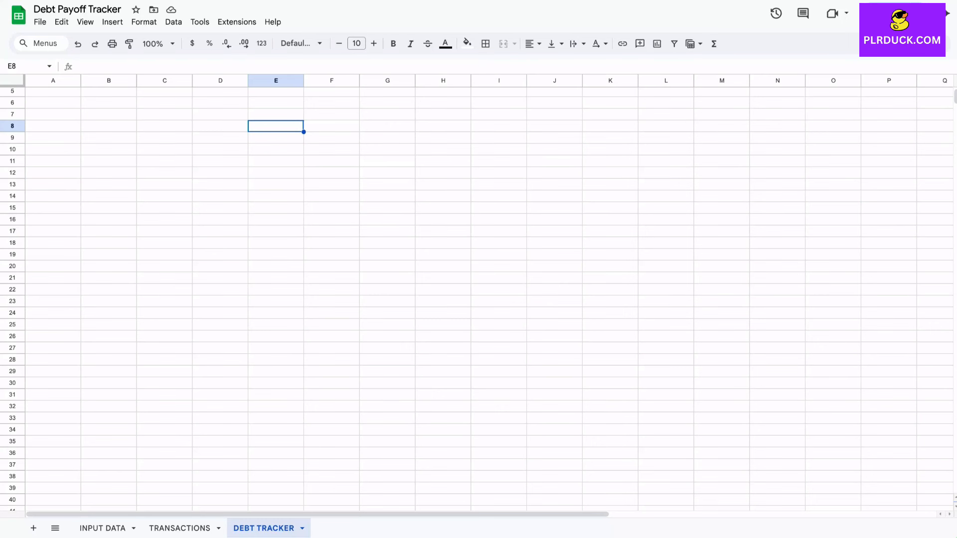
left_click_drag(220, 278, 610, 289)
left_click(503, 44)
type("O")
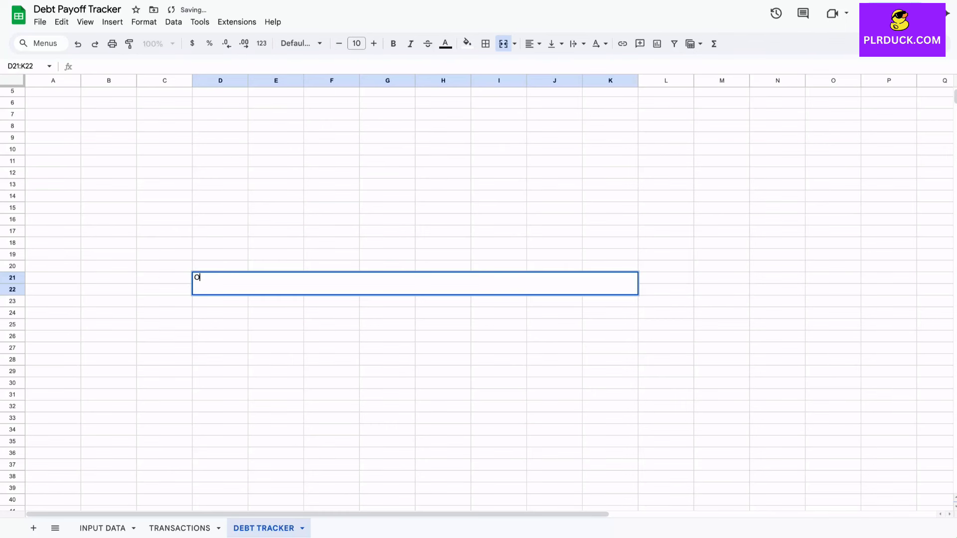
type("VERVIEW")
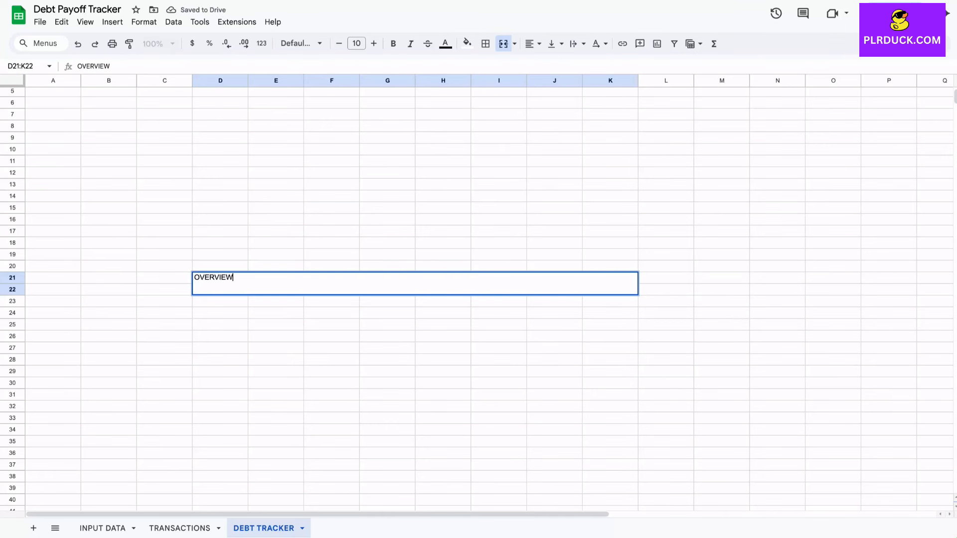
key("Return")
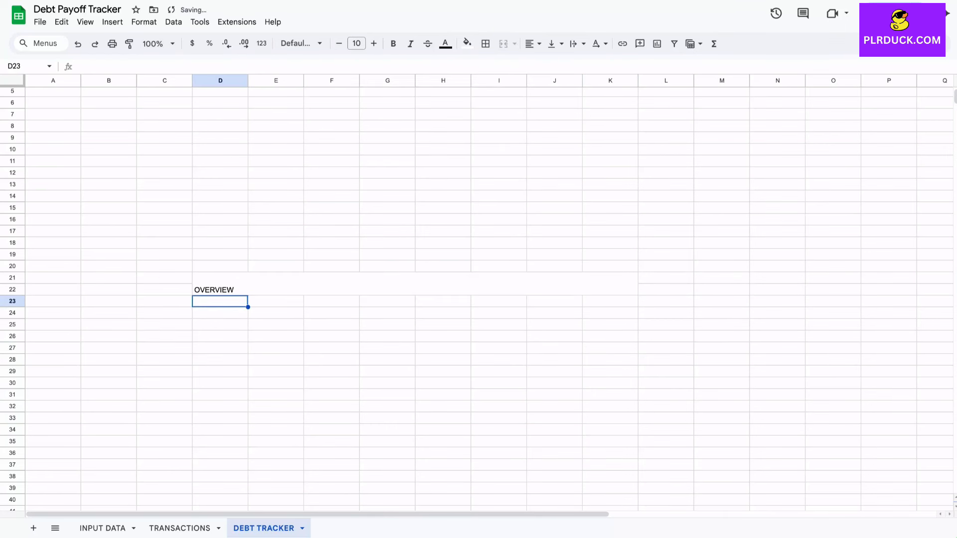
Enter the column headers DEBT, PAYMENT, PAID, LEFT, BALANCE, PAID OFF and PROGRESS in cells D23 to J23
type("DEBT")
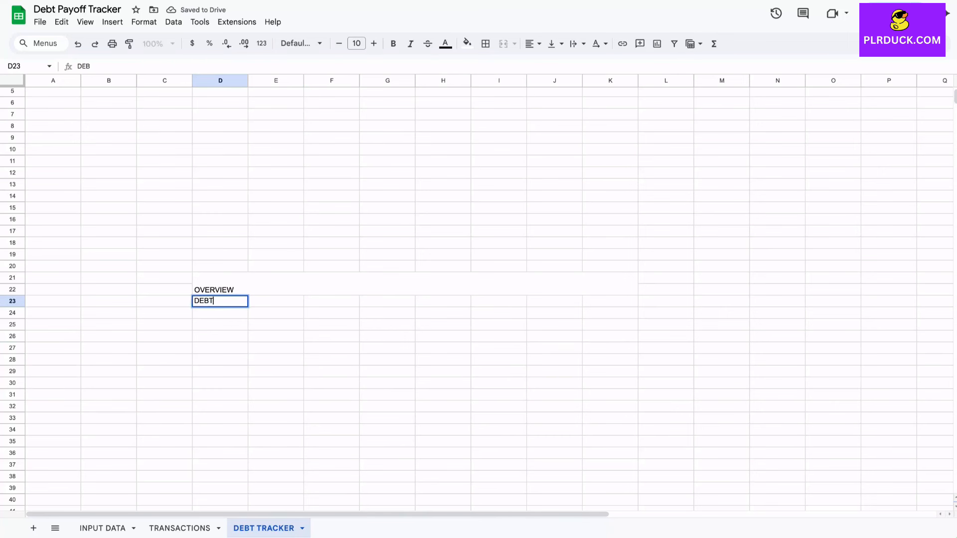
key("Tab")
type("PAYMENT")
key("Tab")
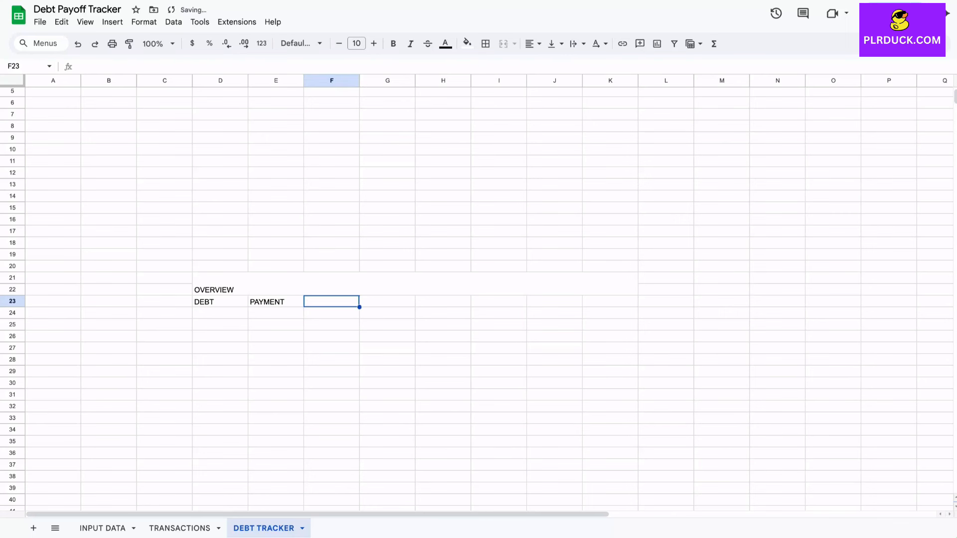
type("PAID")
key("Tab")
type("LEFT")
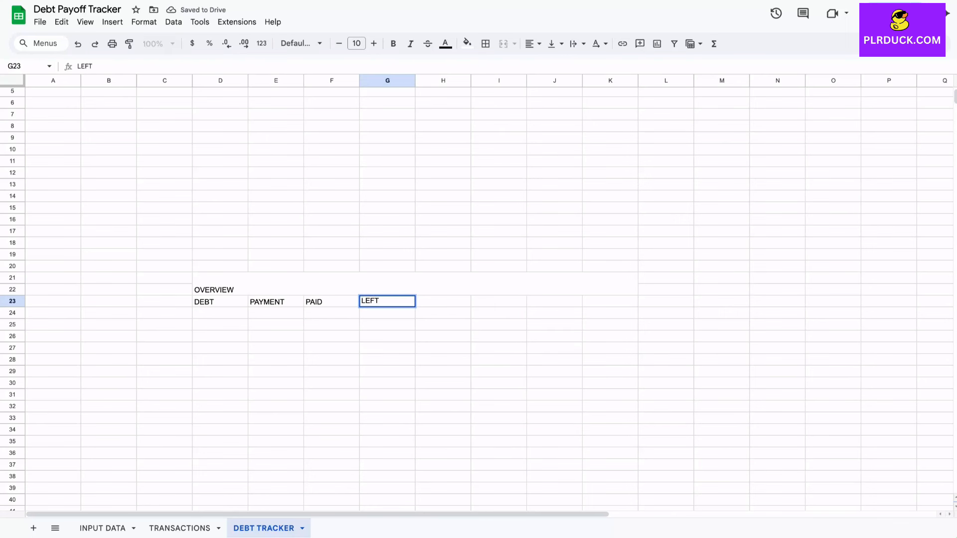
key("Tab")
type("BALANC")
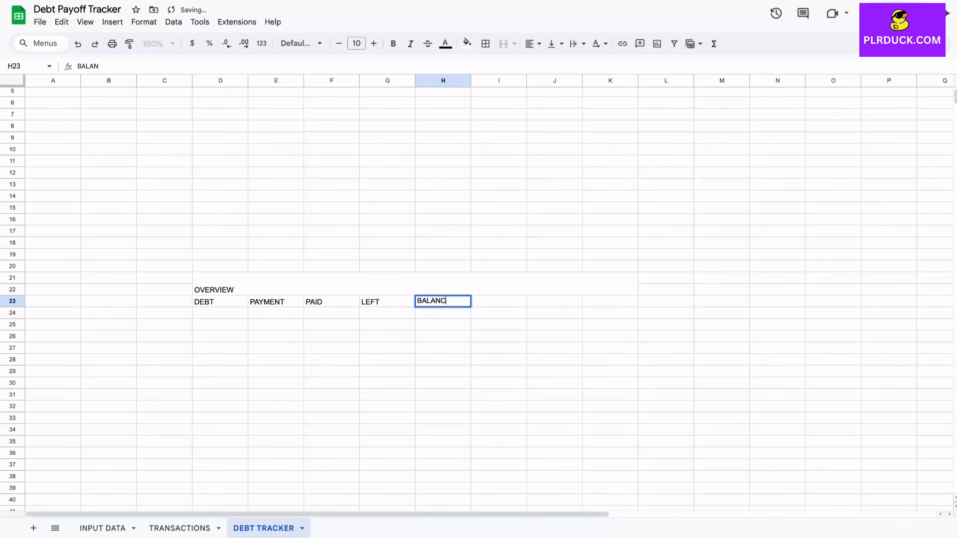
type("E")
key("Tab")
type("PAID OFF")
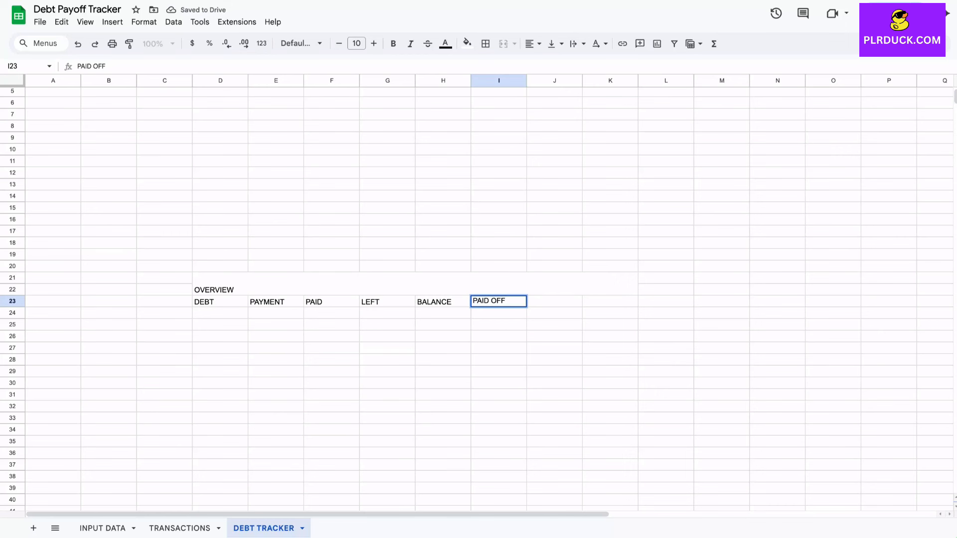
key("Tab")
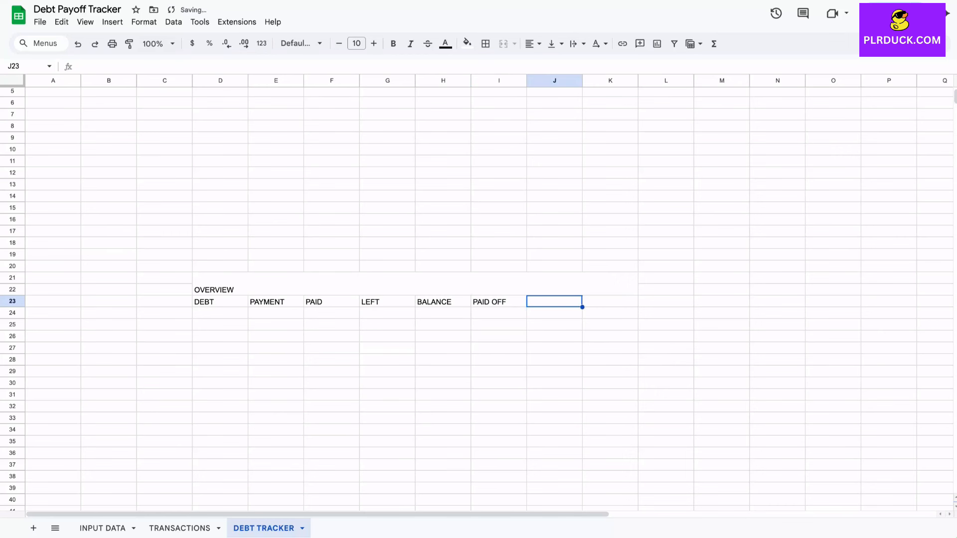
type("PROGRESS")
scroll(276, 268, "down", 1)
left_click(276, 268)
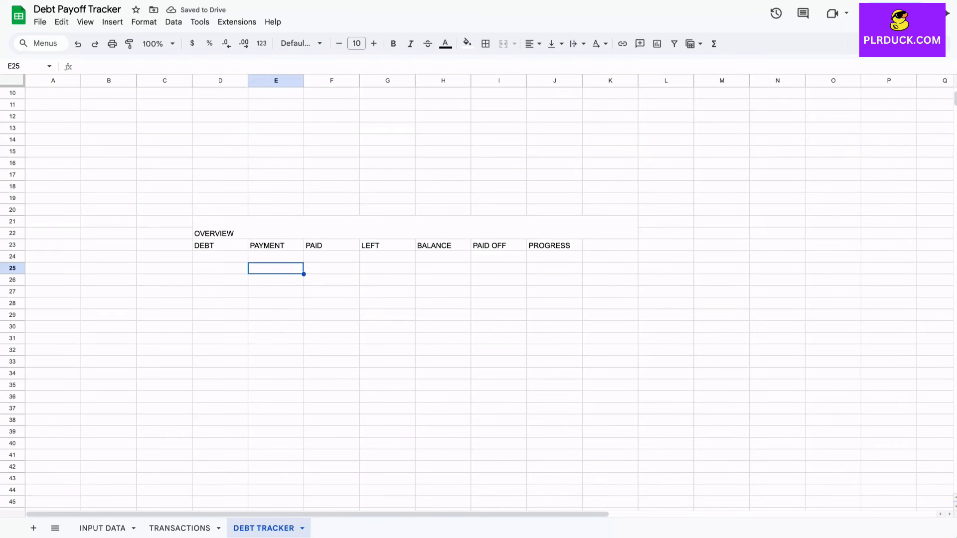
Widen columns D, E, I and J, making the PROGRESS column the widest, and narrow column K
left_click_drag(248, 80, 331, 81)
left_click_drag(555, 81, 559, 80)
left_click_drag(665, 80, 711, 80)
Make the OVERVIEW heading bold with font size 14
left_click(451, 228)
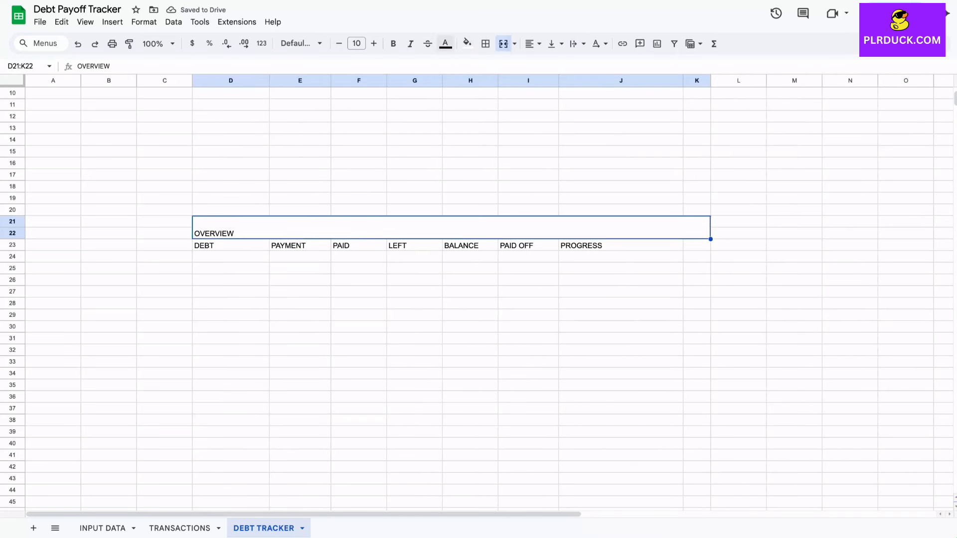
left_click(373, 44)
left_click(373, 44)
left_click(373, 44)
left_click(373, 44)
left_click(393, 43)
Give the OVERVIEW heading a pastel purple fill and center it horizontally and vertically
left_click(467, 43)
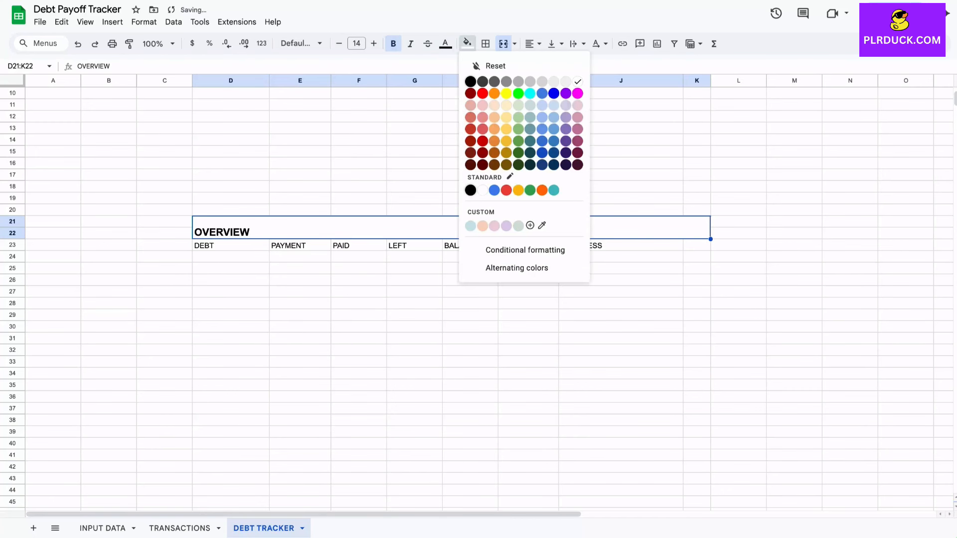
left_click(566, 105)
left_click(531, 44)
left_click(550, 64)
left_click(553, 44)
left_click(572, 64)
left_click(414, 256)
Format the header row D23:K23 as bold with the pastel orange fill
left_click_drag(229, 245, 621, 245)
left_click(621, 245)
left_click_drag(231, 245, 696, 245)
left_click(467, 43)
left_click(482, 226)
left_click(393, 43)
left_click(359, 280)
Enter =IF('INPUT DATA'!C8="","",'INPUT DATA'!C8) in D24 and fill it down to D29
left_click(230, 257)
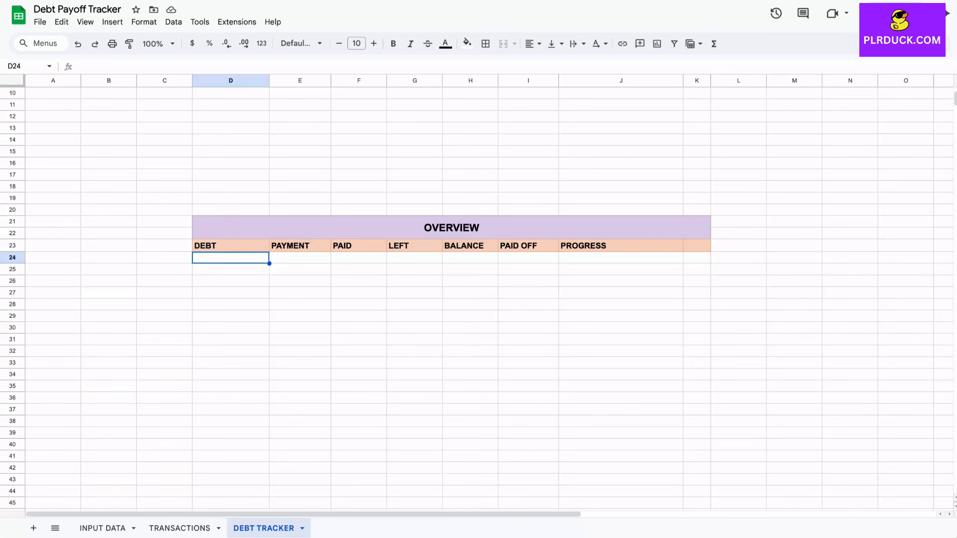
type("=IF")
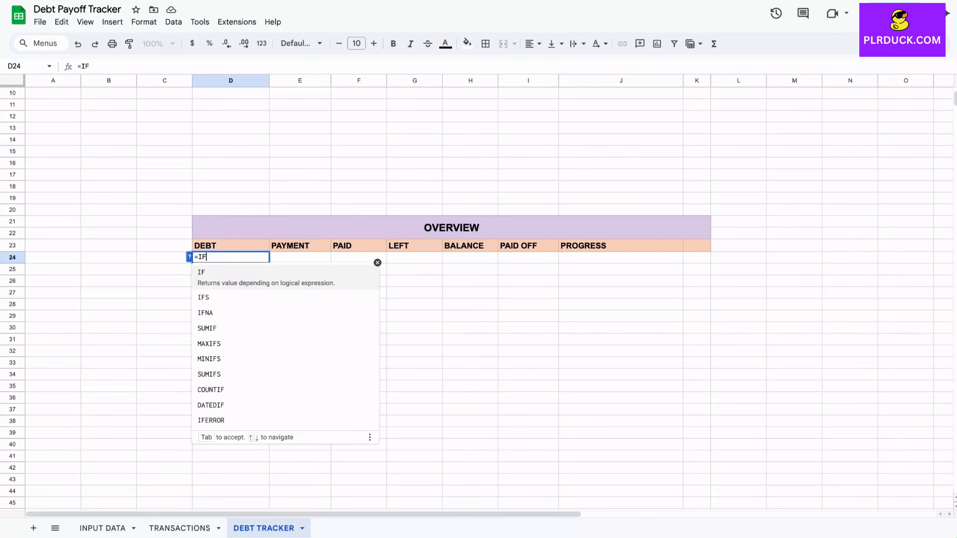
type("(")
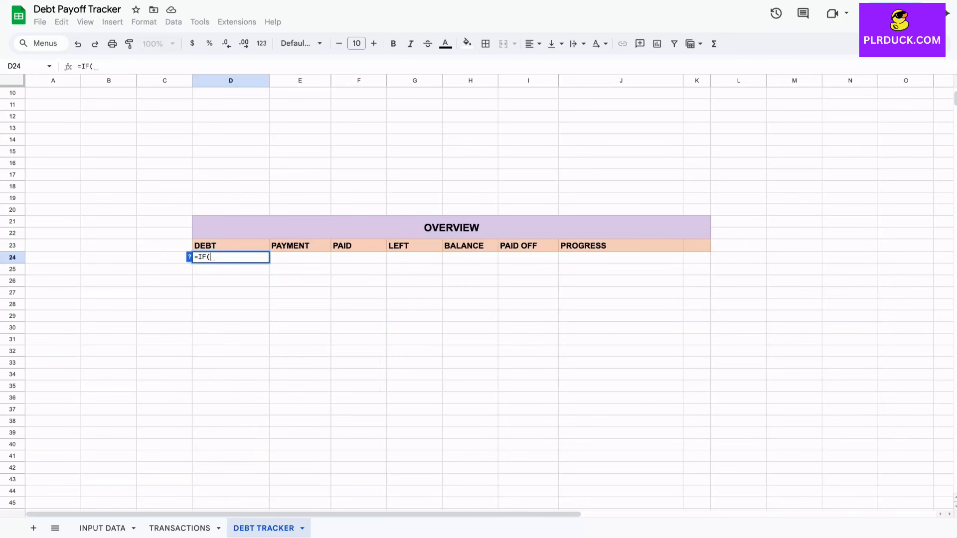
left_click(102, 529)
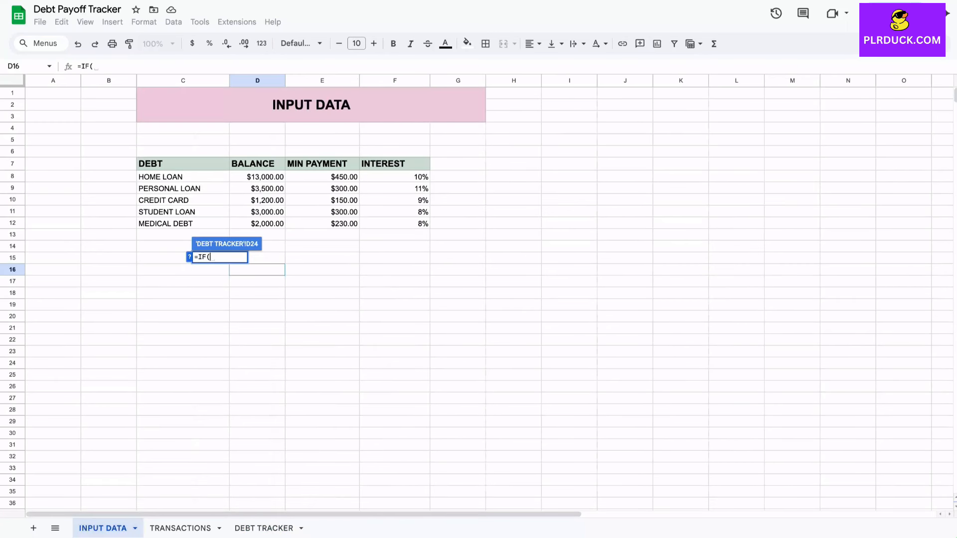
left_click(183, 177)
type("=\"\"")
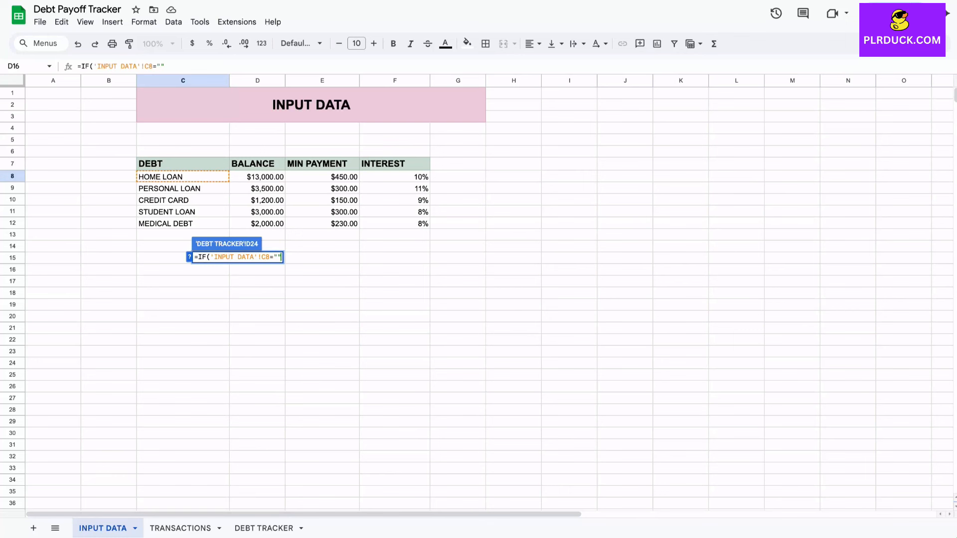
type(",")
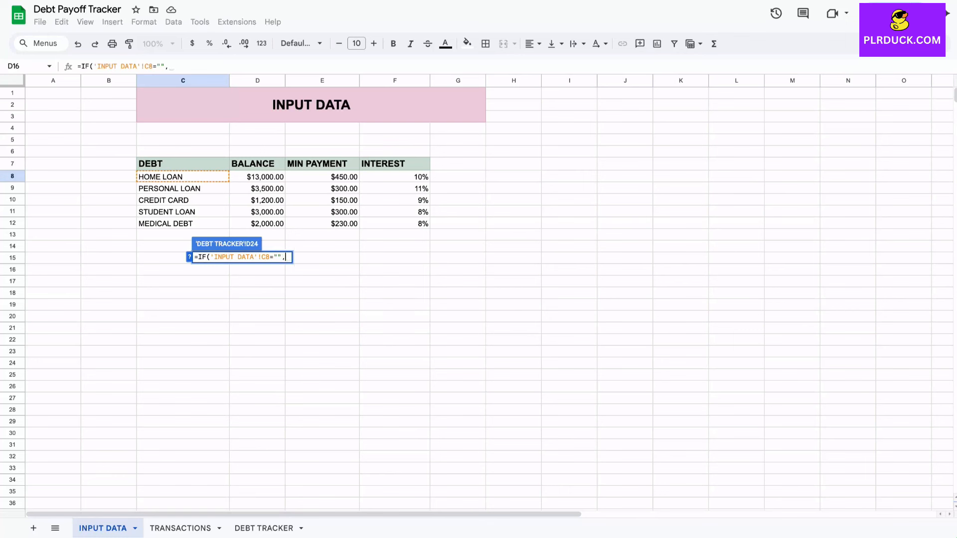
type("\"\",'INPUT DATA'!C8")
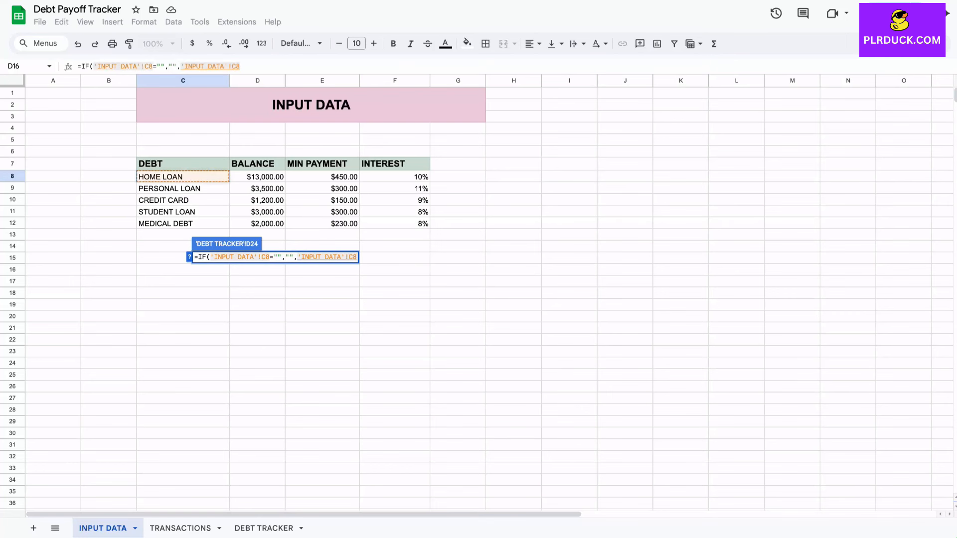
type(")")
key("Return")
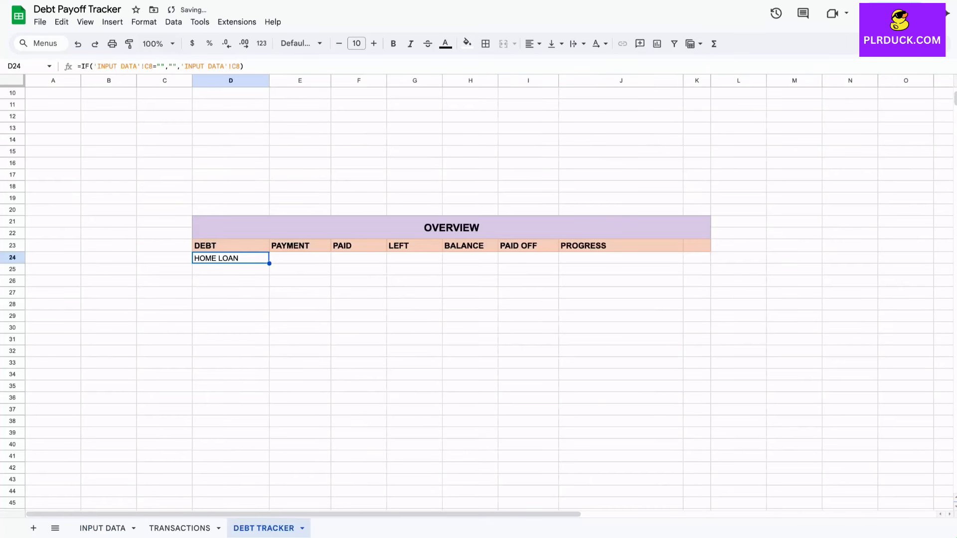
left_click_drag(269, 263, 267, 320)
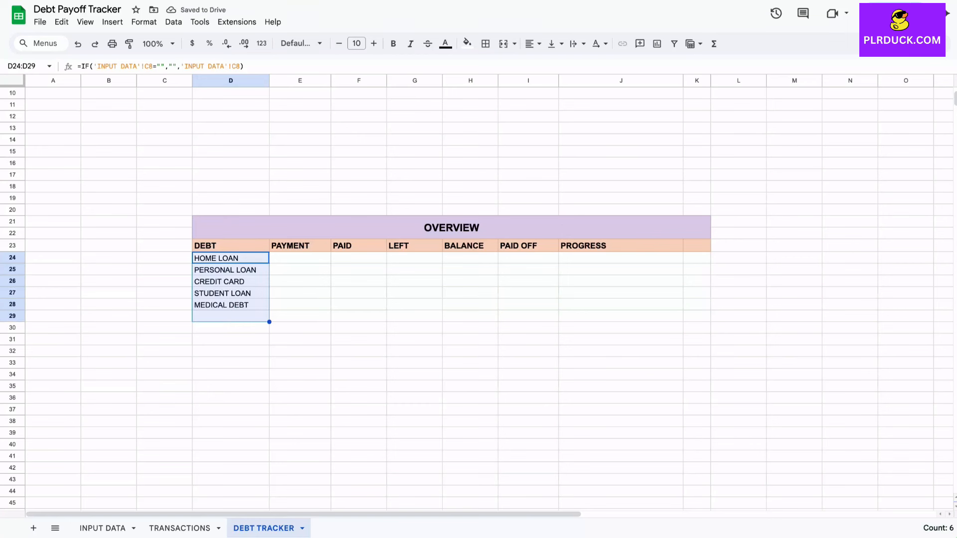
Enter the label TOTAL in cell D31 below the list of debts
left_click(231, 339)
type("TOTAL")
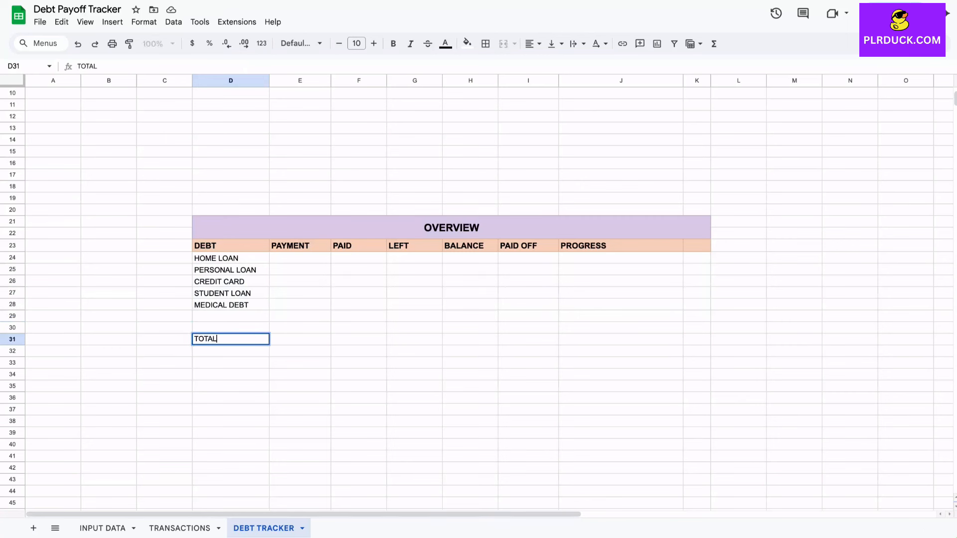
key("Return")
key("Up")
key("Right")
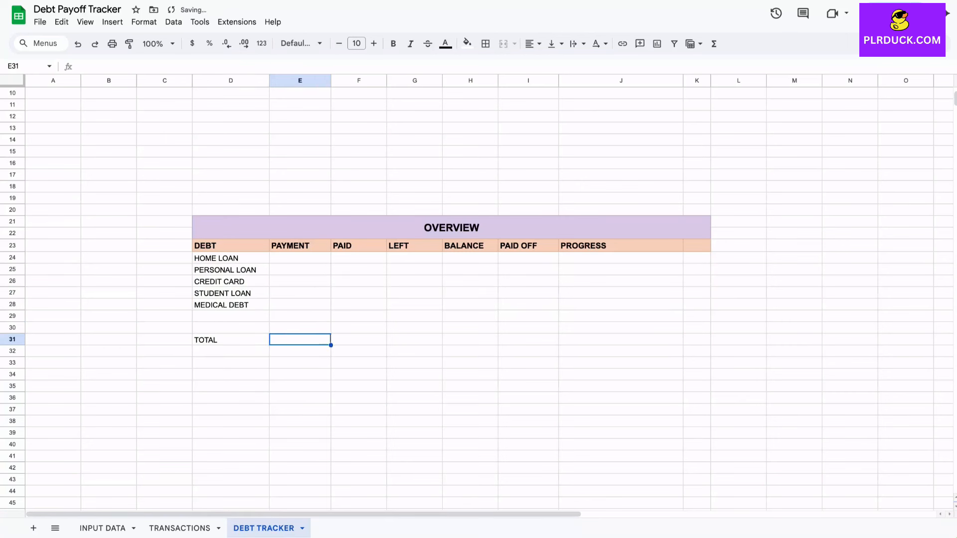
Enter the payments 550, 400, 300, 340 and 260 in E24:E28 and format them as dollar currency
left_click(300, 258)
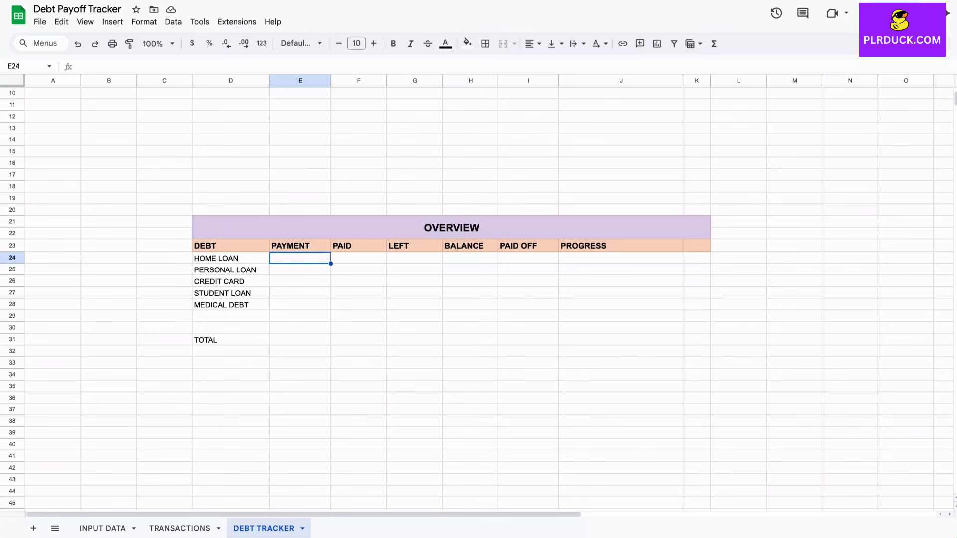
type("550")
key("Return")
type("400")
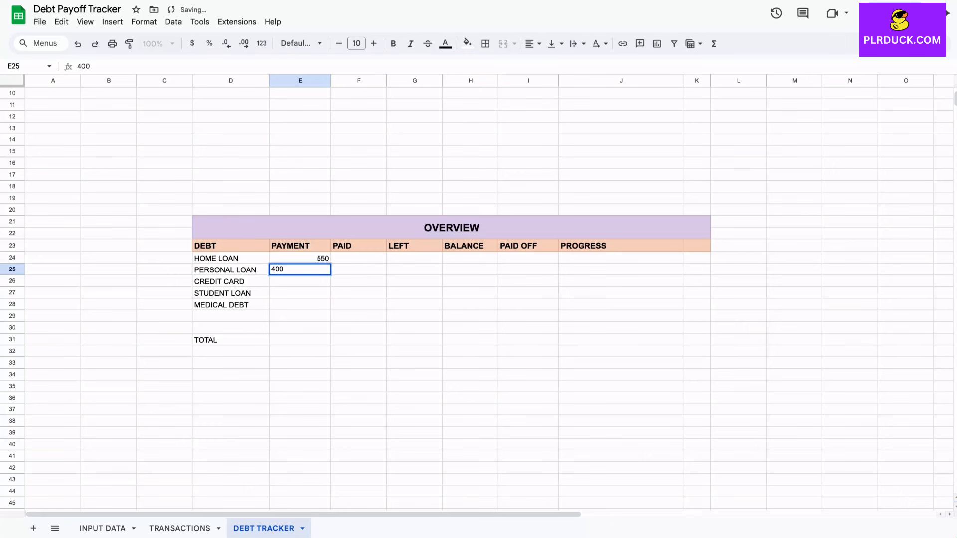
key("Return")
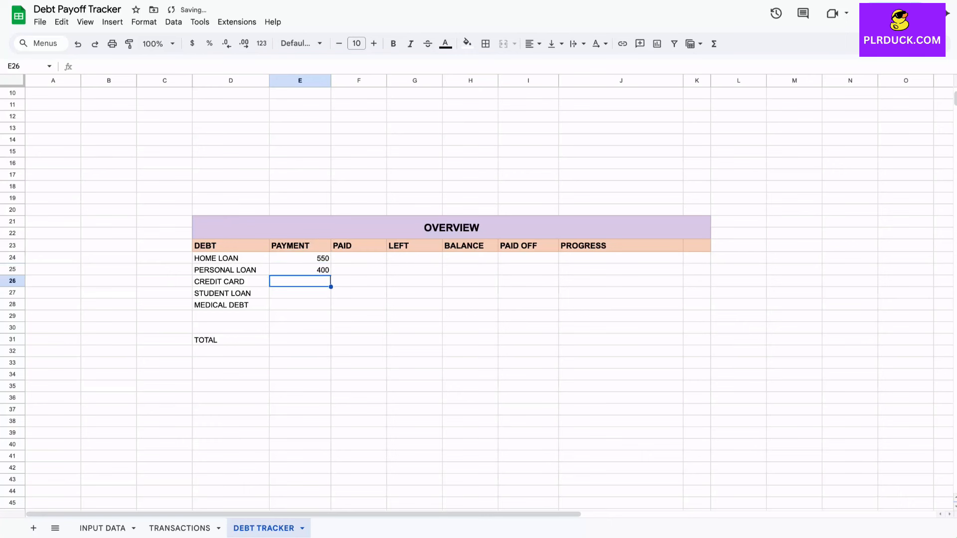
type("300")
key("Return")
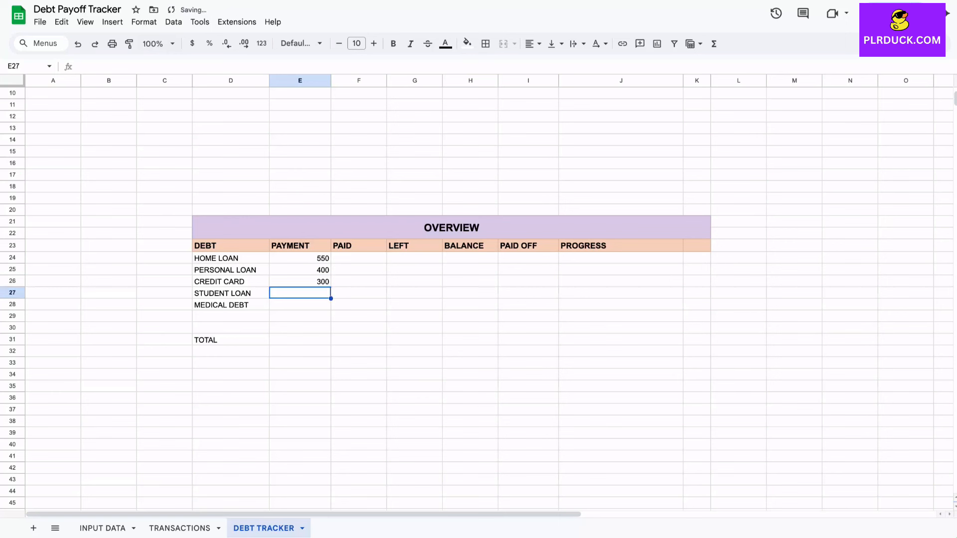
type("340")
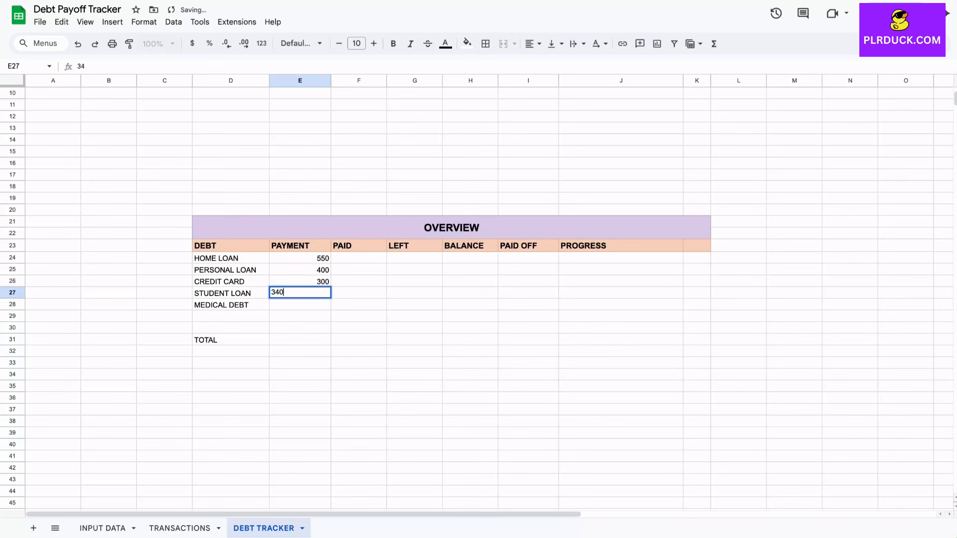
key("Return")
type("2")
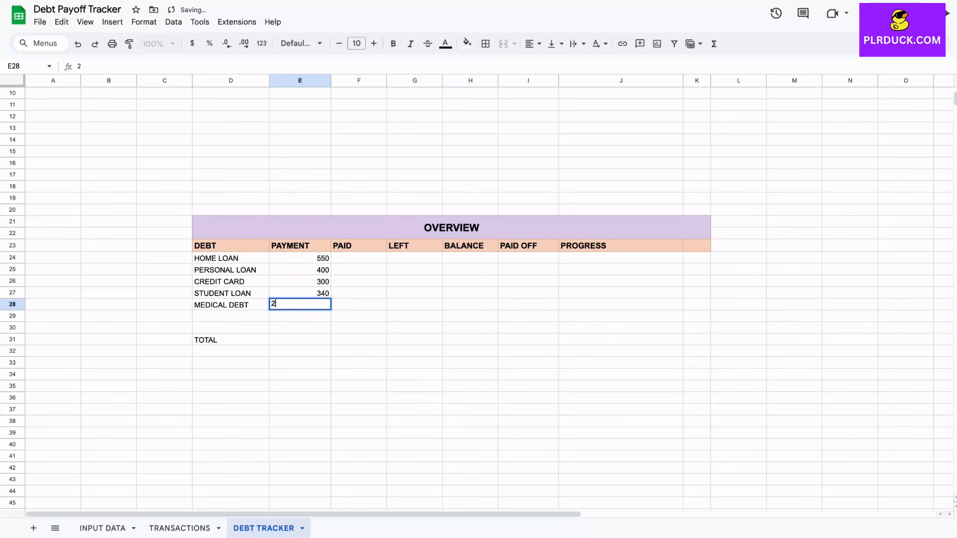
type("60")
key("Return")
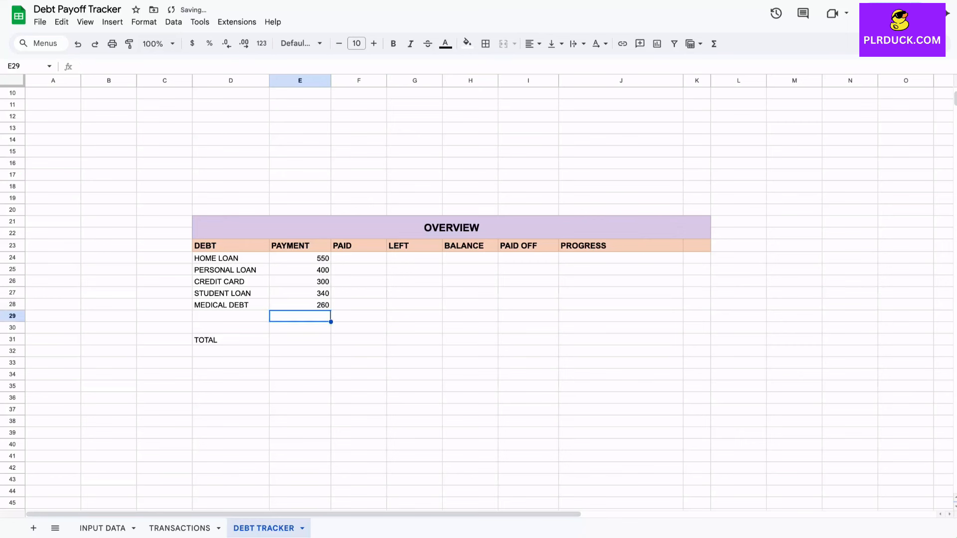
left_click_drag(300, 258, 300, 305)
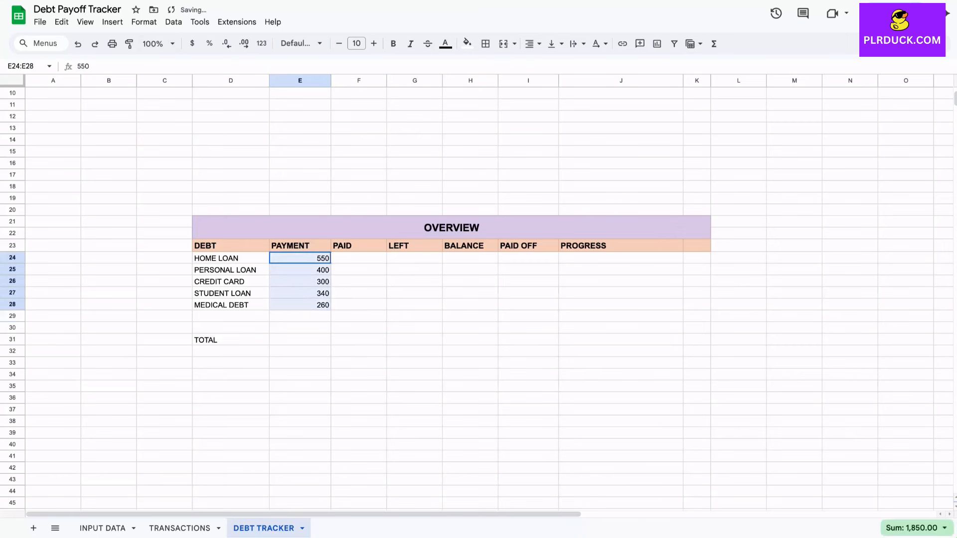
left_click(192, 44)
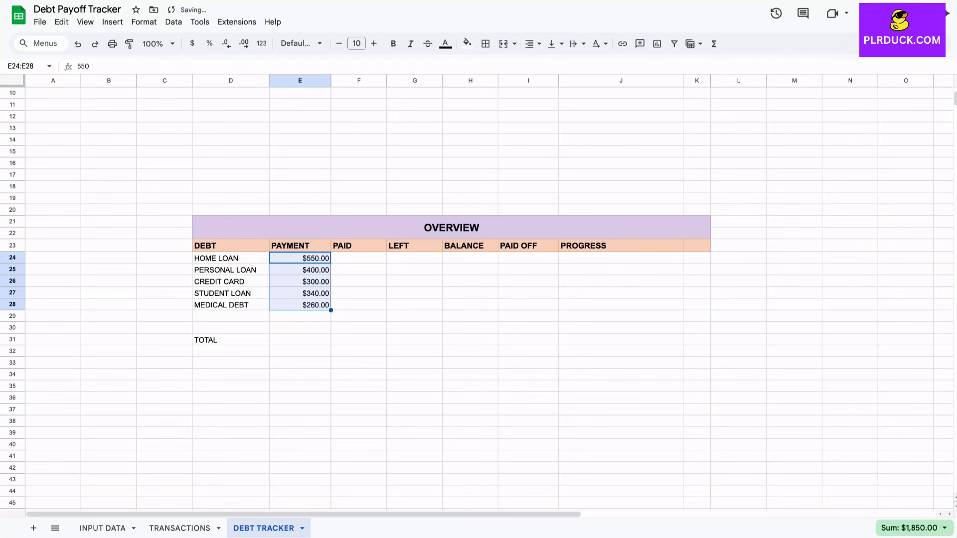
left_click(359, 258)
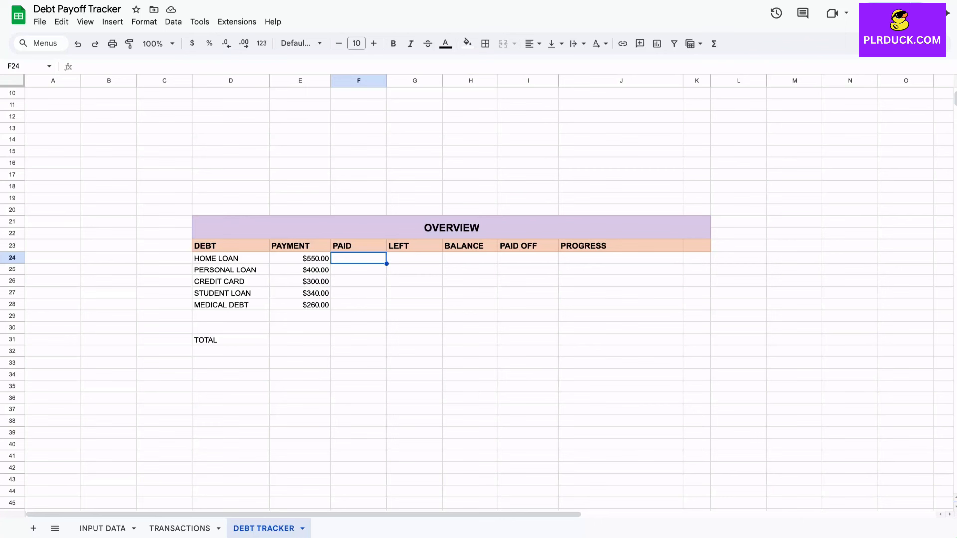
type("=")
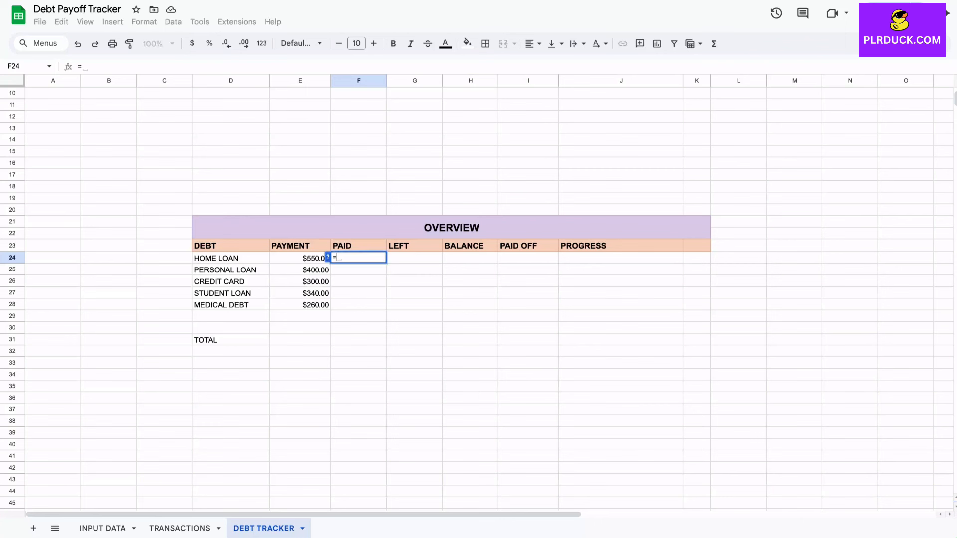
type("SUM")
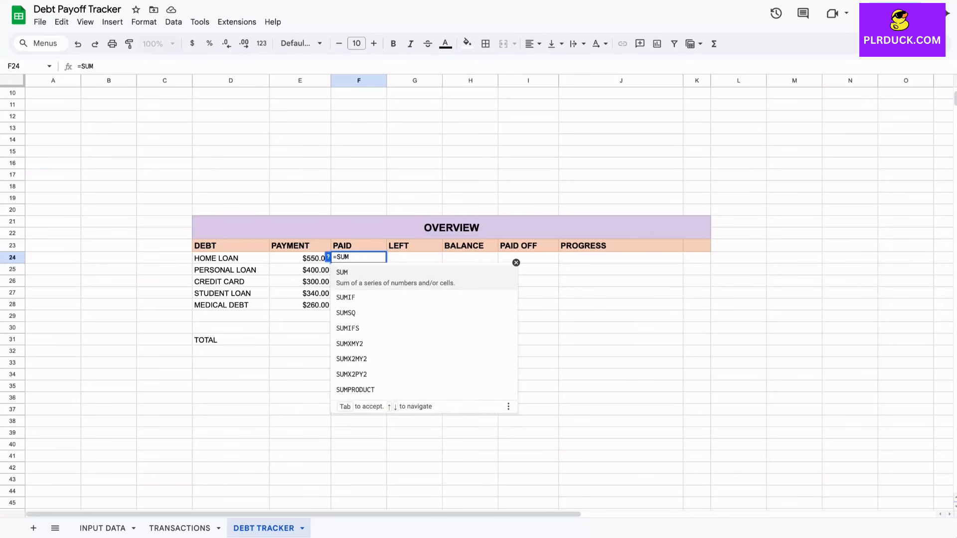
key("BackSpace")
key("BackSpace")
key("BackSpace")
key("BackSpace")
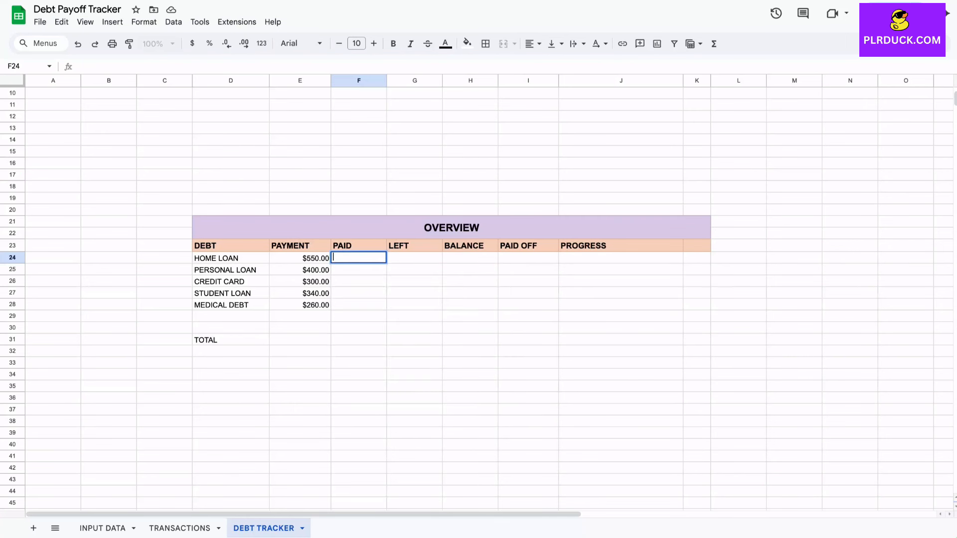
Enter MARCH in cell D4 directly below the DEBT PAYOFF TRACKER heading
left_click(369, 177)
scroll(369, 179, "up", 3)
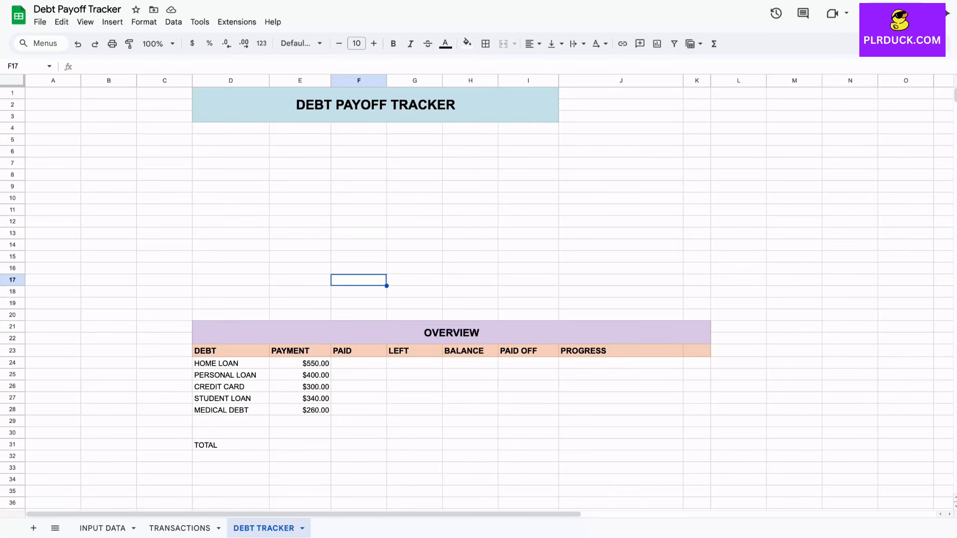
left_click(231, 129)
type("MARCH")
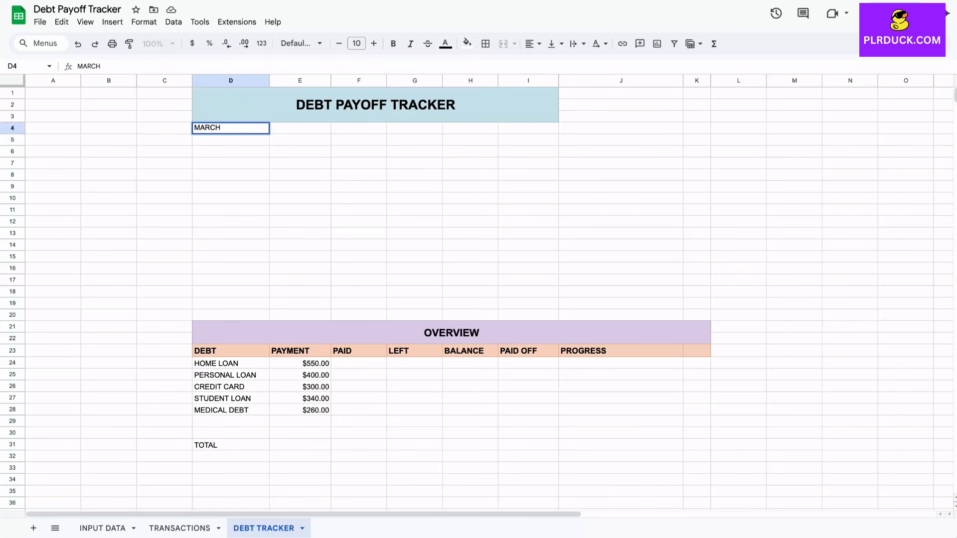
left_click(230, 174)
Begin a SUMIFS formula in F24 for the home loan's PAID amount, with TRANSACTIONS!D8:D15 as the sum range
left_click(359, 363)
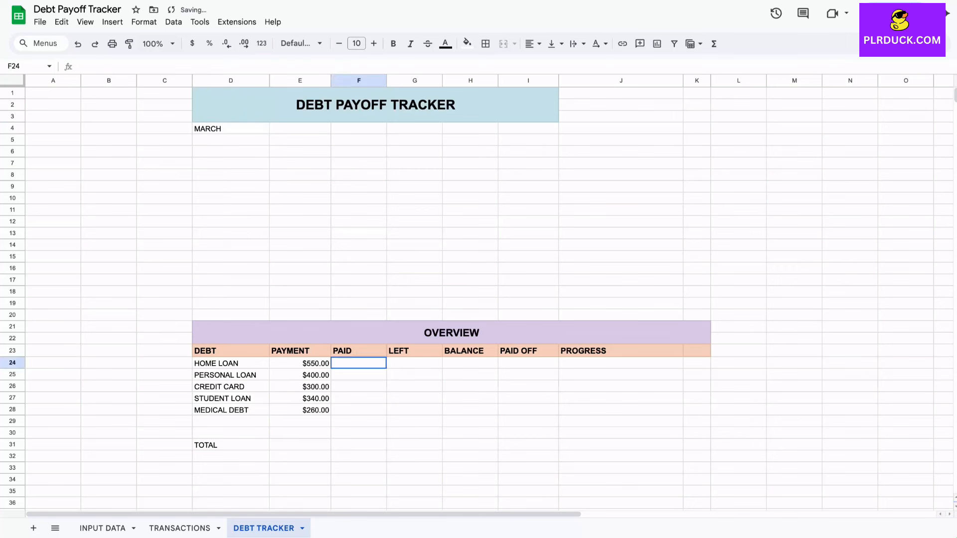
type("=")
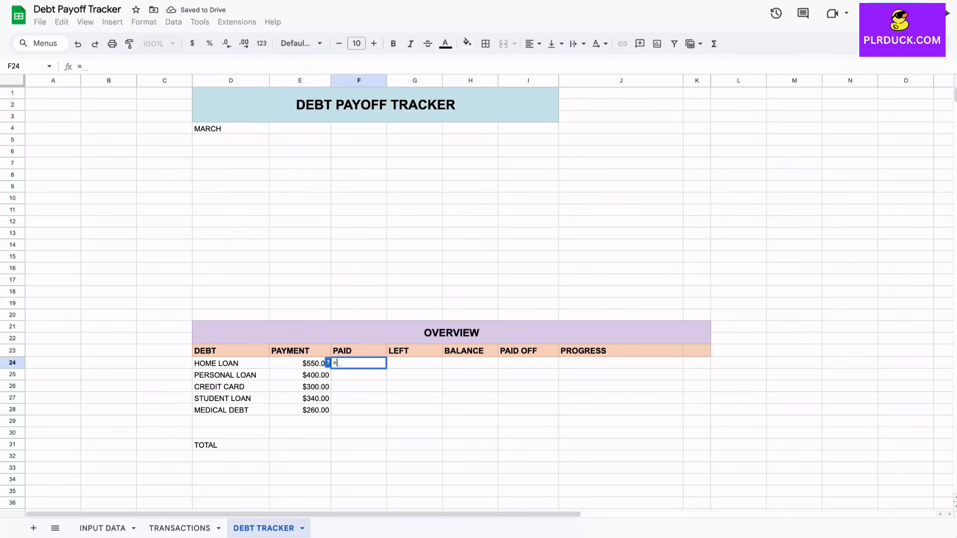
type("SU")
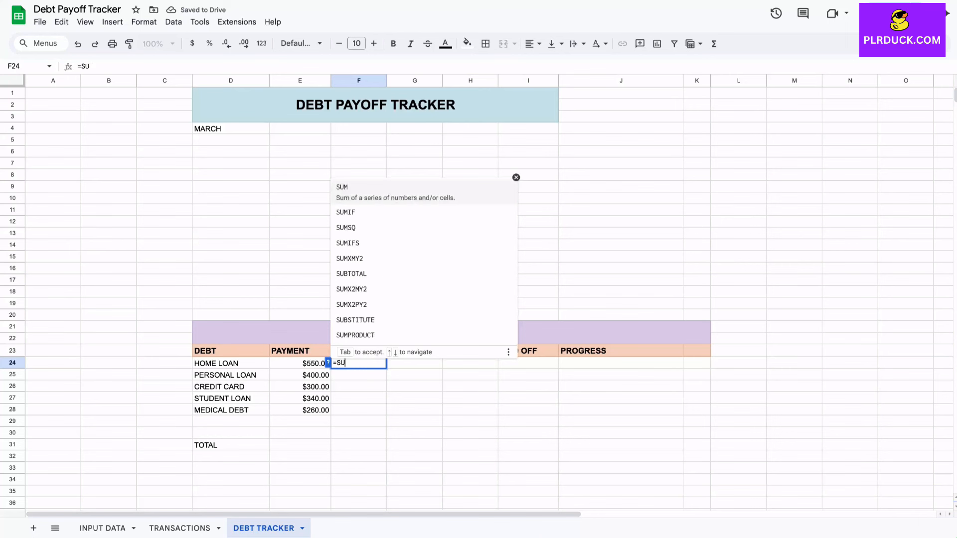
type("MIFS(")
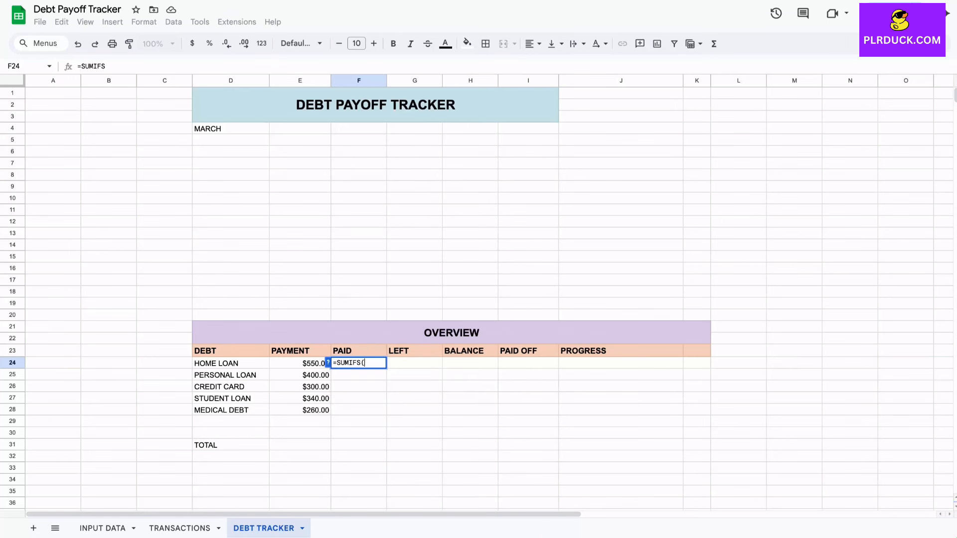
scroll(478, 299, "down", 2)
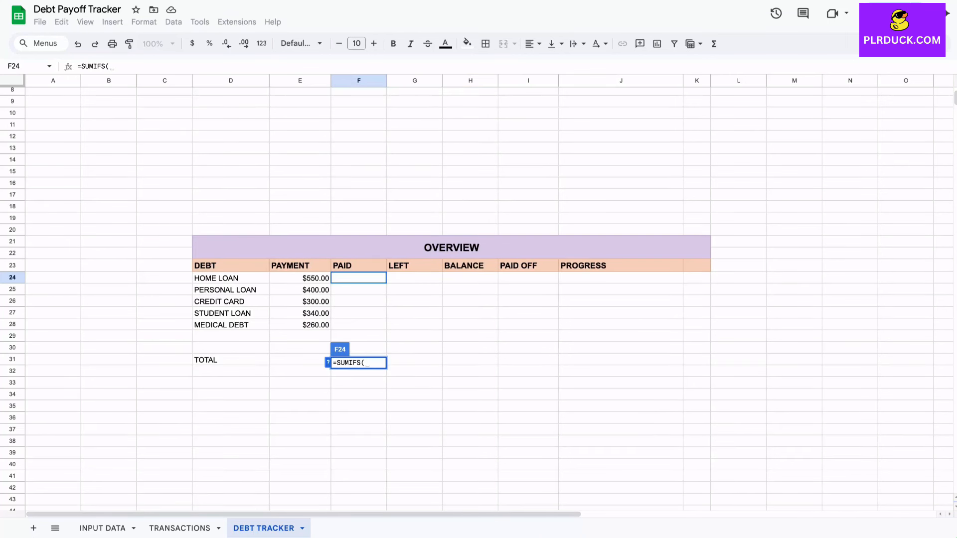
left_click(180, 528)
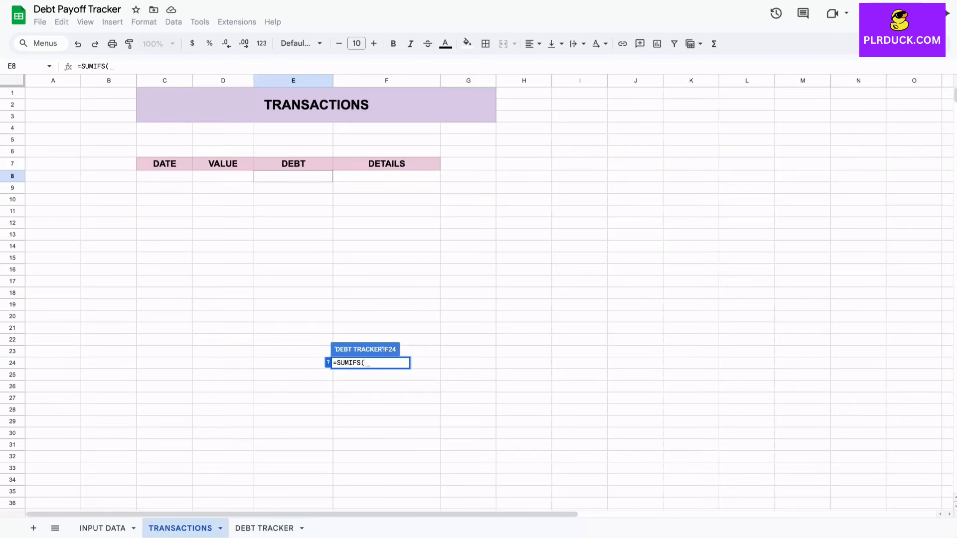
left_click_drag(223, 176, 223, 258)
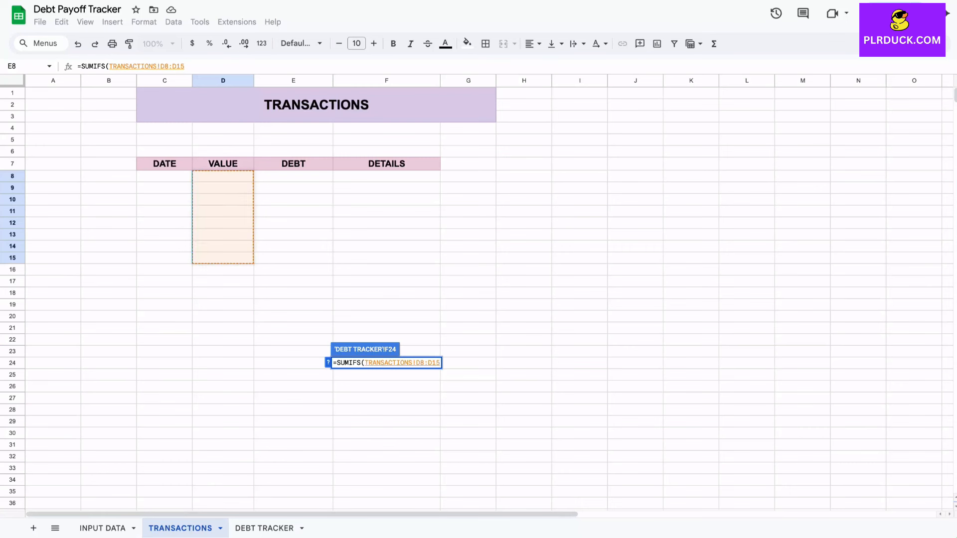
type(",")
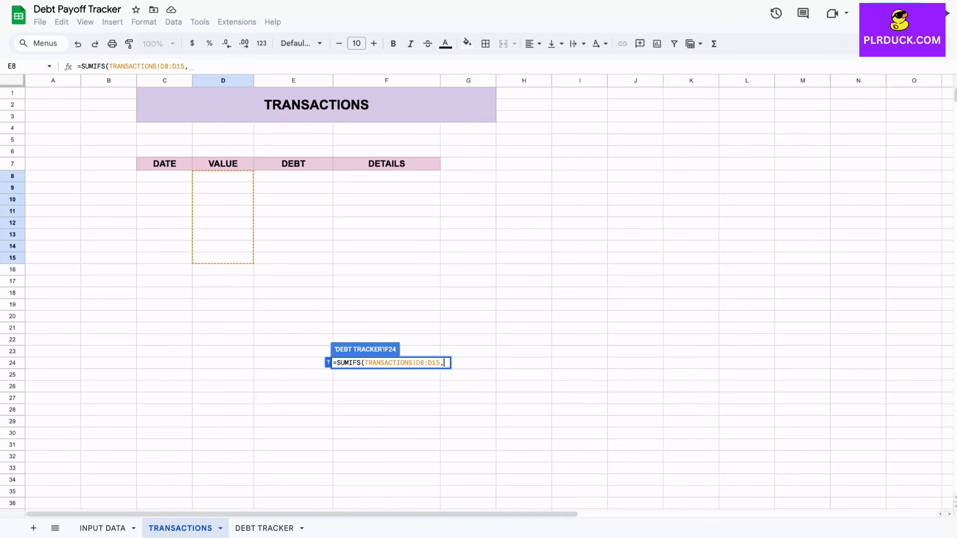
Add the start-date condition TRANSACTIONS!C8:C15,">="&D4 to the SUMIFS formula, referencing the month cell on DEBT TRACKER
left_click_drag(164, 176, 165, 257)
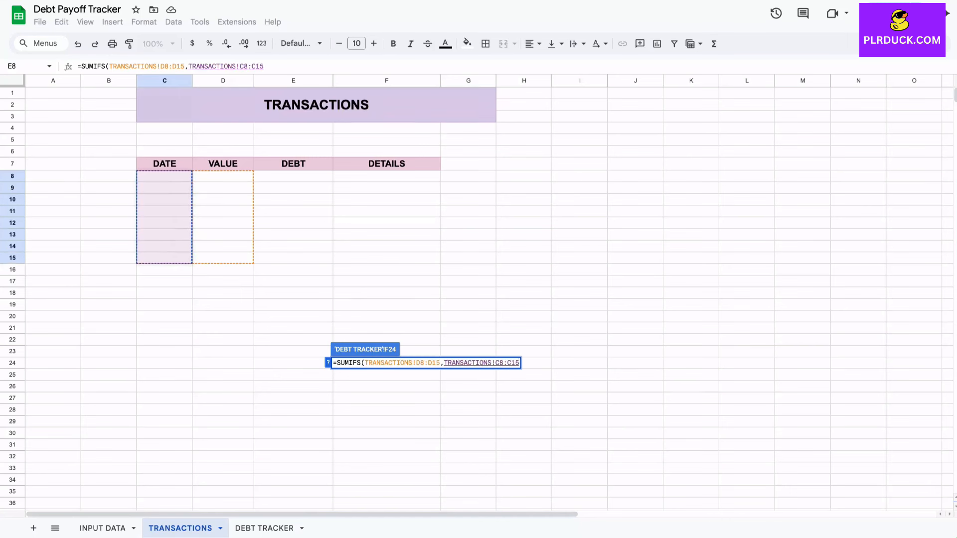
type(",")
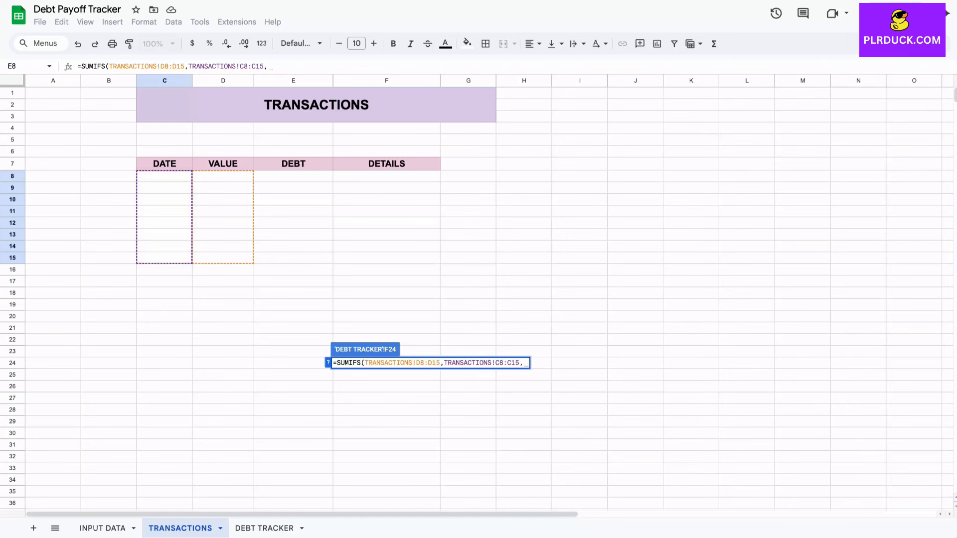
type("\"")
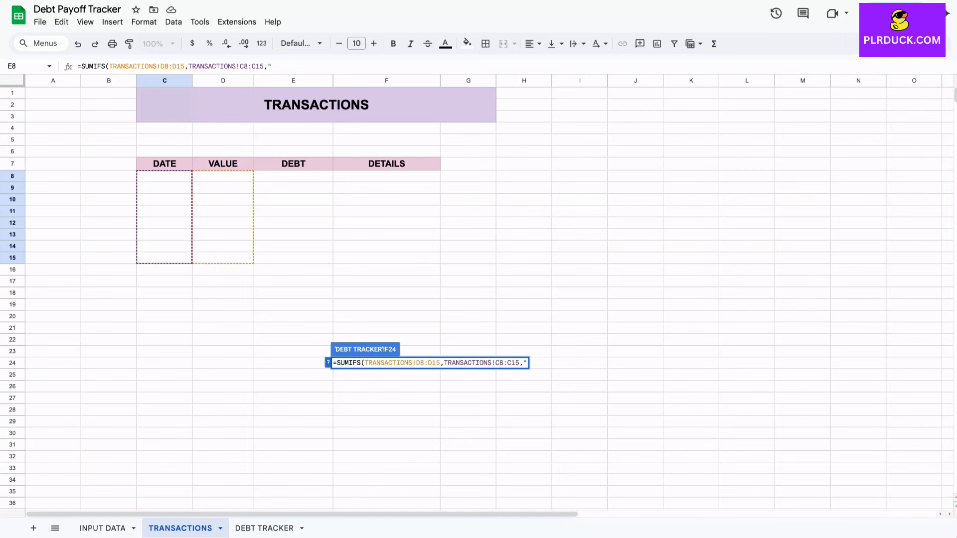
type(">=\"&")
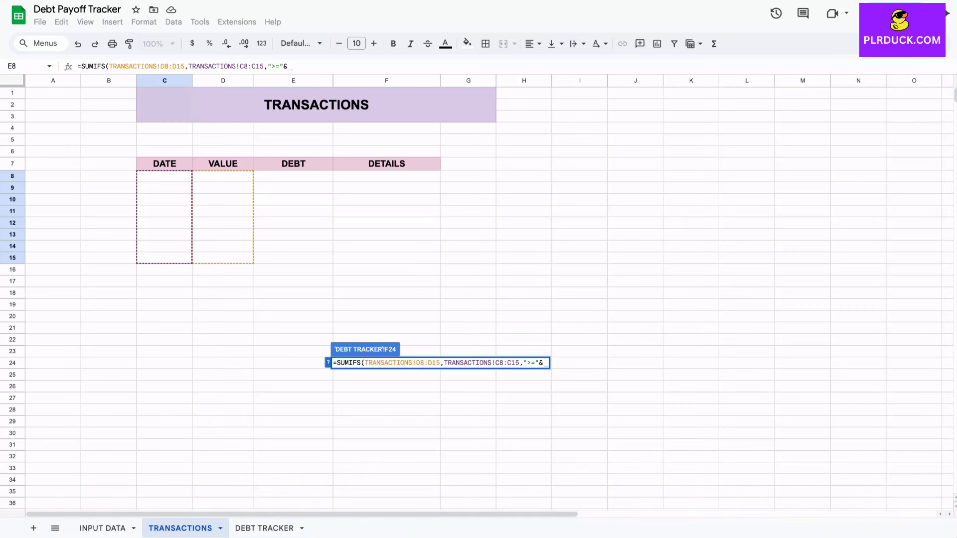
left_click(264, 528)
left_click(230, 128)
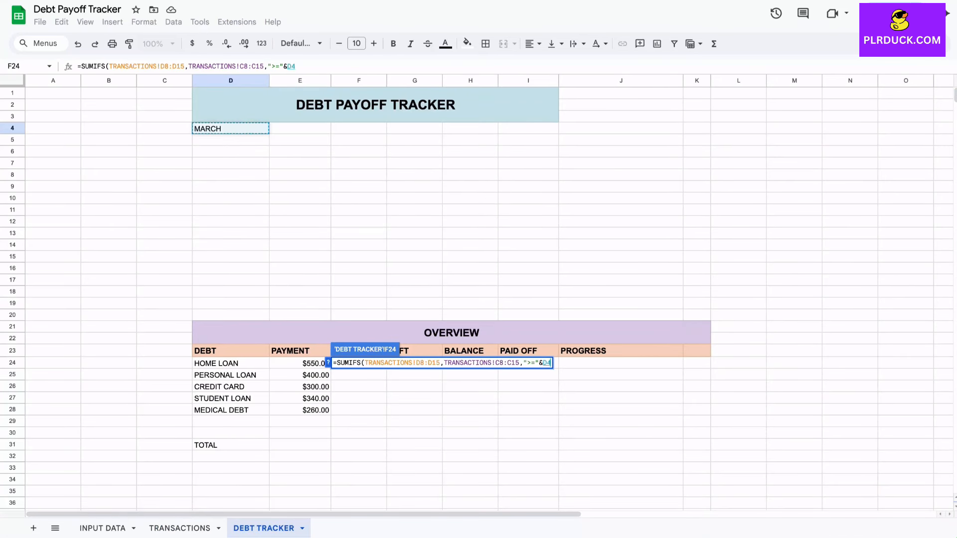
type(",")
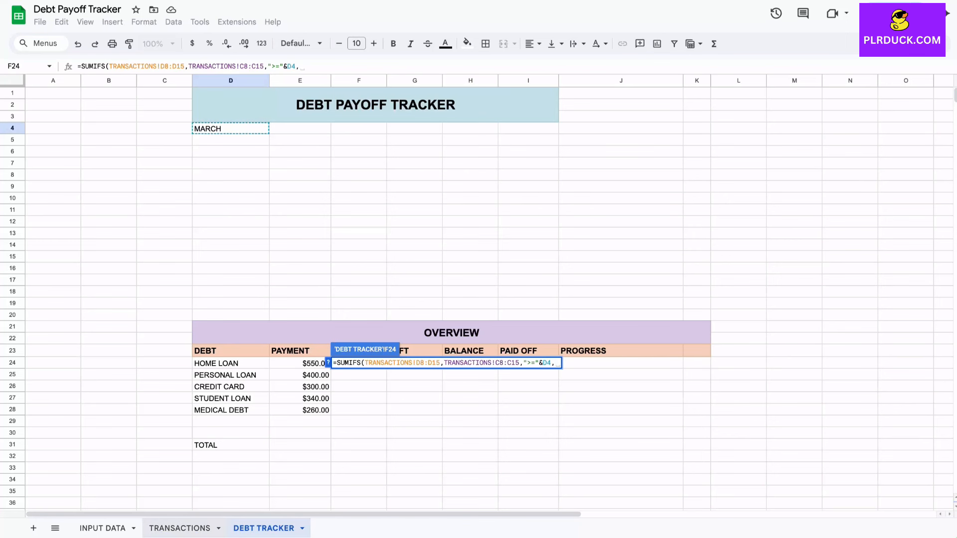
Add TRANSACTIONS!C8:C15 as the second date criteria range in the SUMIFS formula, followed by the operator "<="&
left_click(179, 528)
left_click(165, 176)
left_click_drag(165, 176, 164, 258)
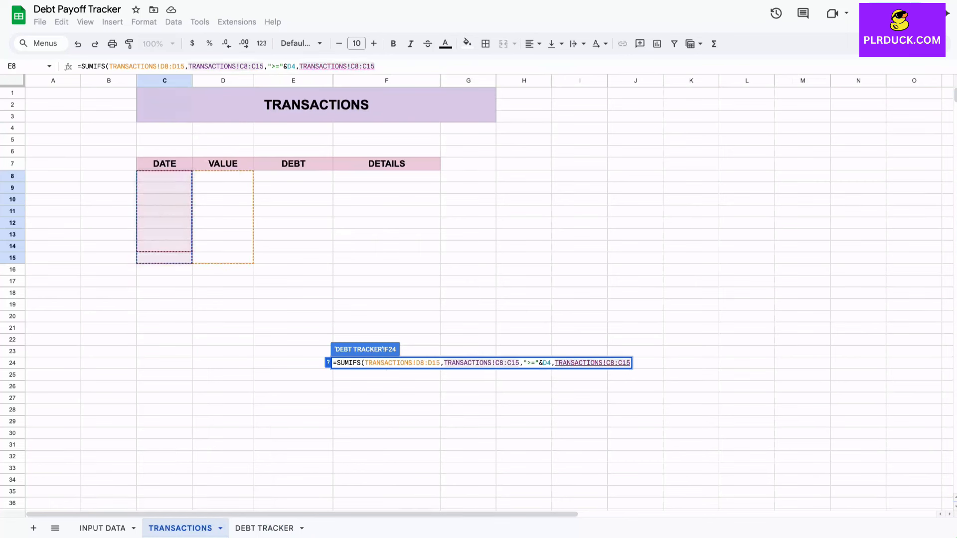
type(",\"")
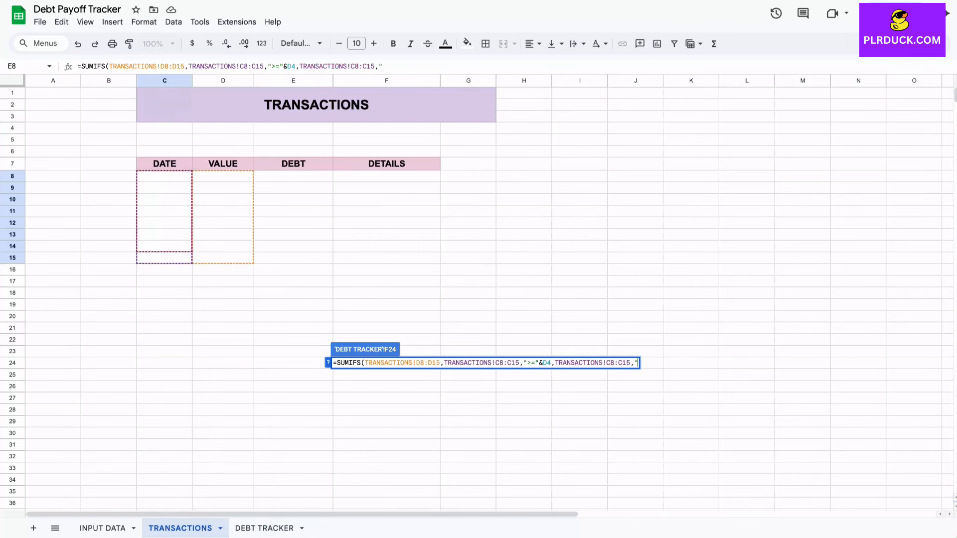
type("<=\"&")
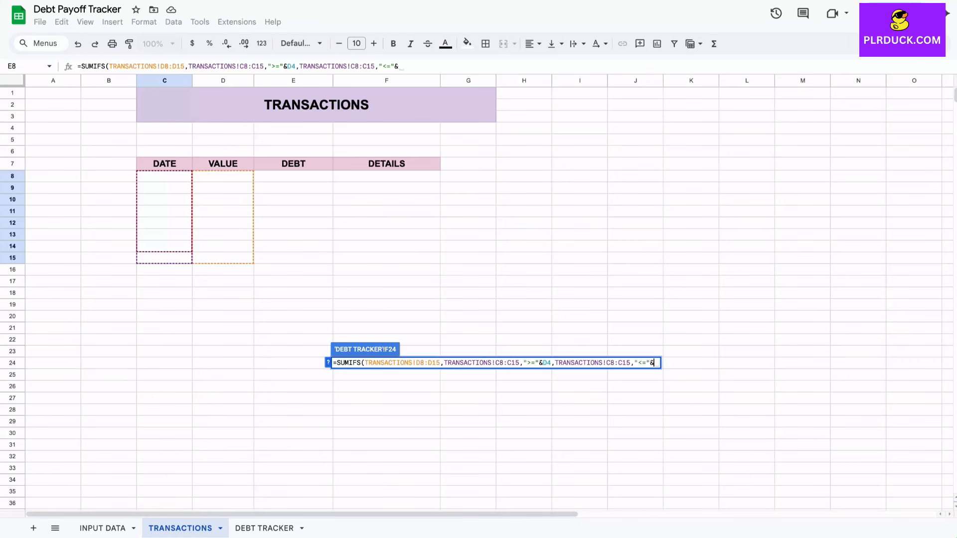
Complete the end-date criterion with (EOMONTH(D4,0)), referencing the month cell on the DEBT TRACKER sheet
type("(EOMON")
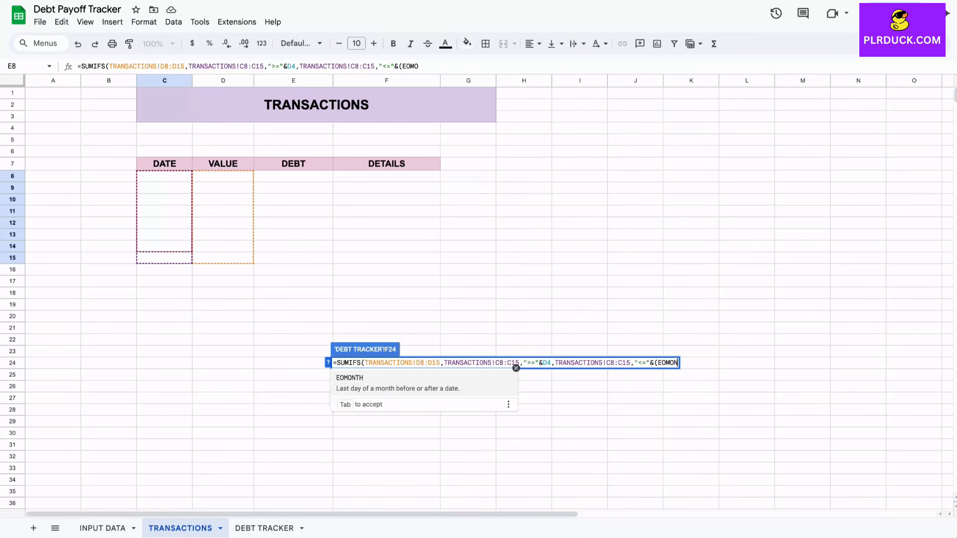
type("TH(")
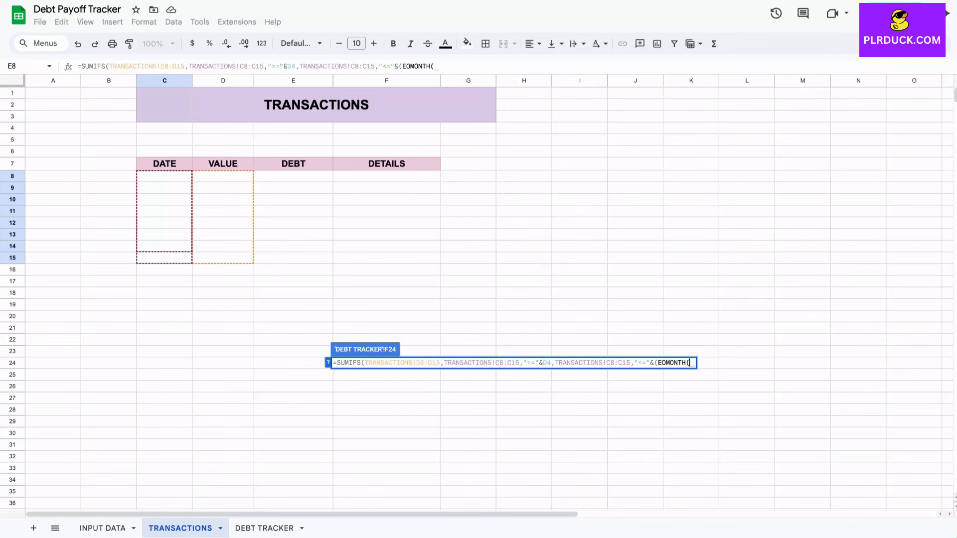
left_click(264, 528)
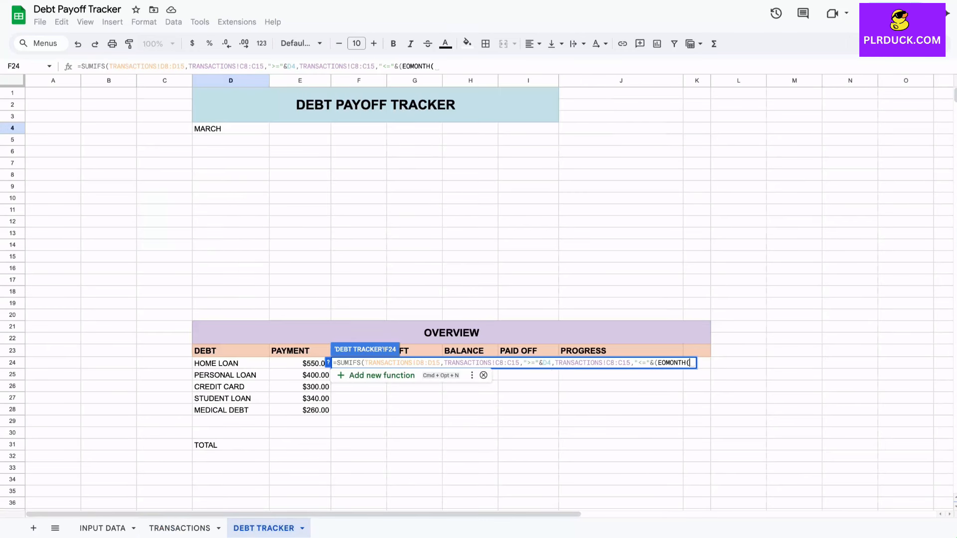
left_click(230, 129)
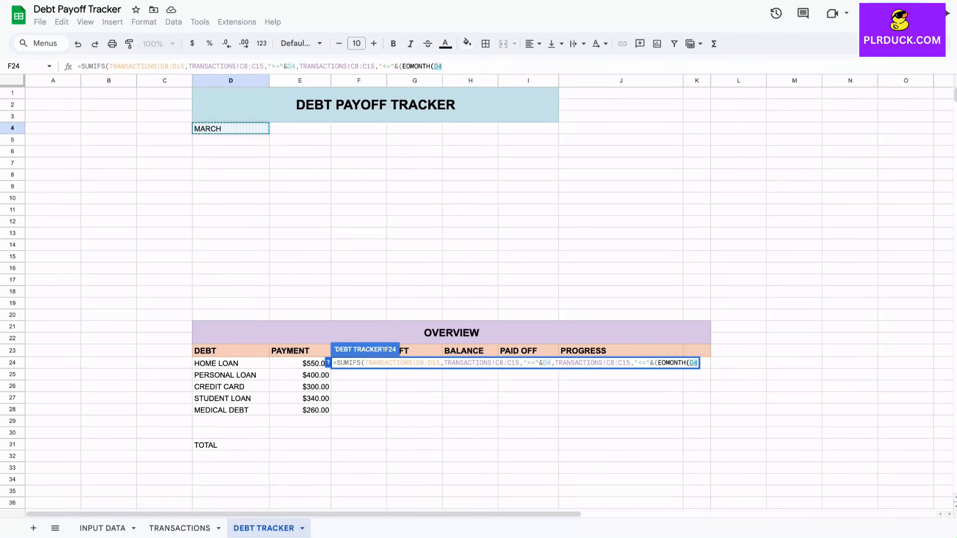
type(",0")
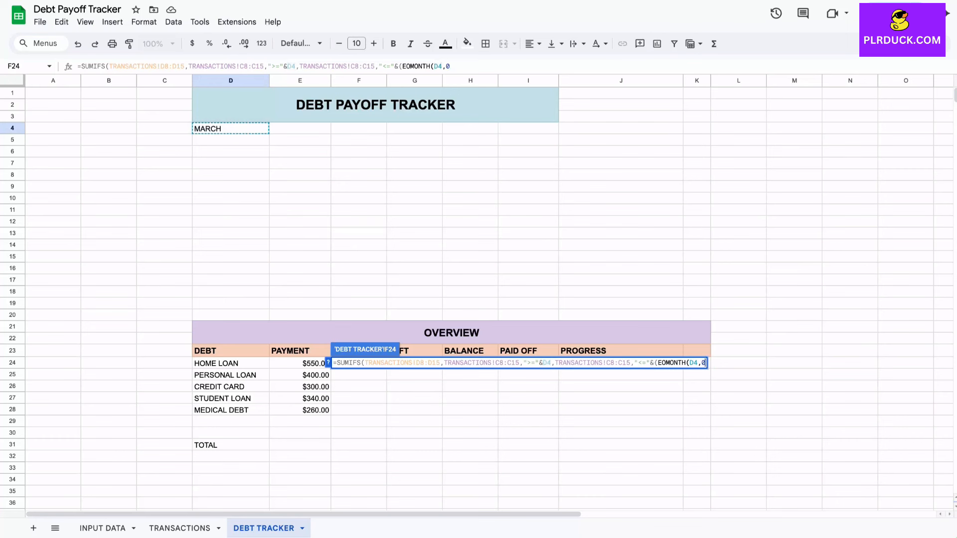
type(")")
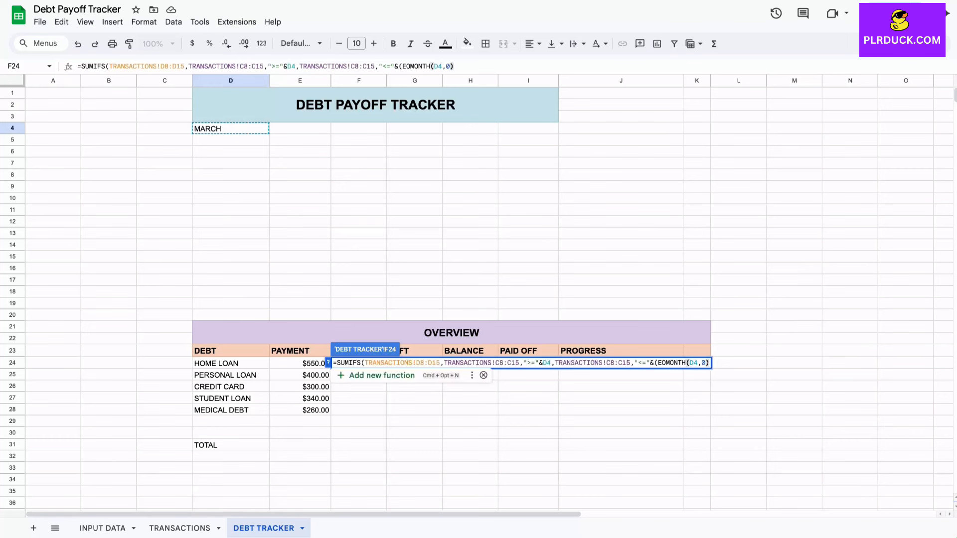
type(")")
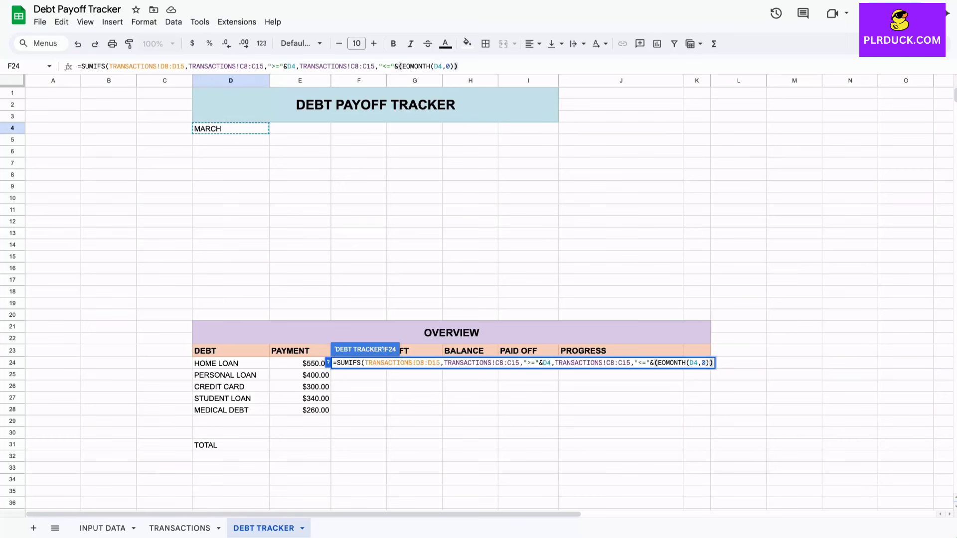
type(",")
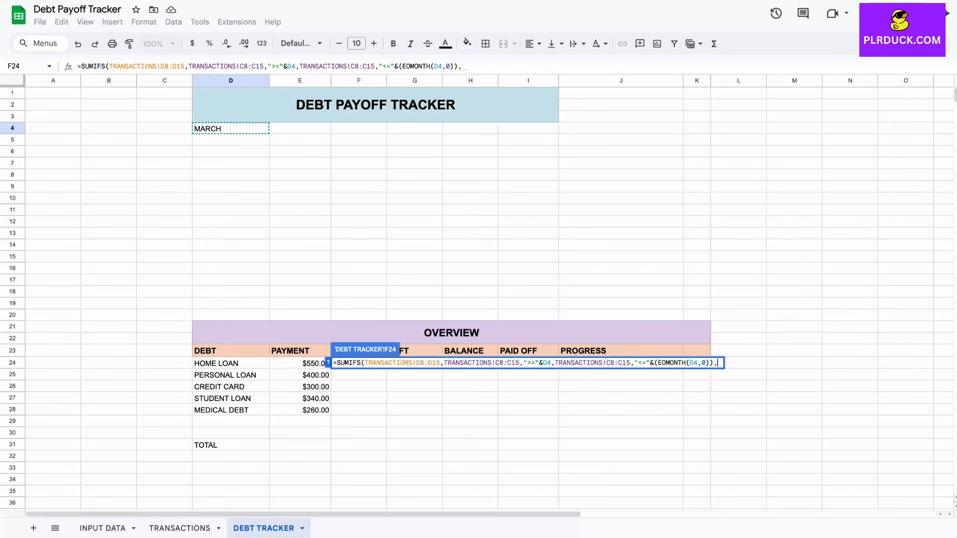
Add the debt condition TRANSACTIONS!E8:E15,"="&D24 to the SUMIFS formula, then close and enter it in F24
left_click(179, 528)
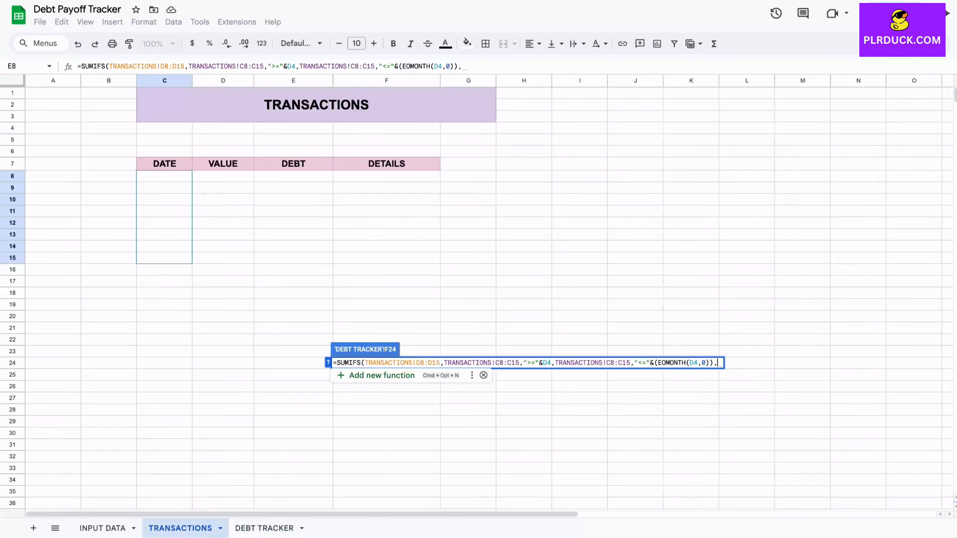
left_click_drag(293, 176, 293, 257)
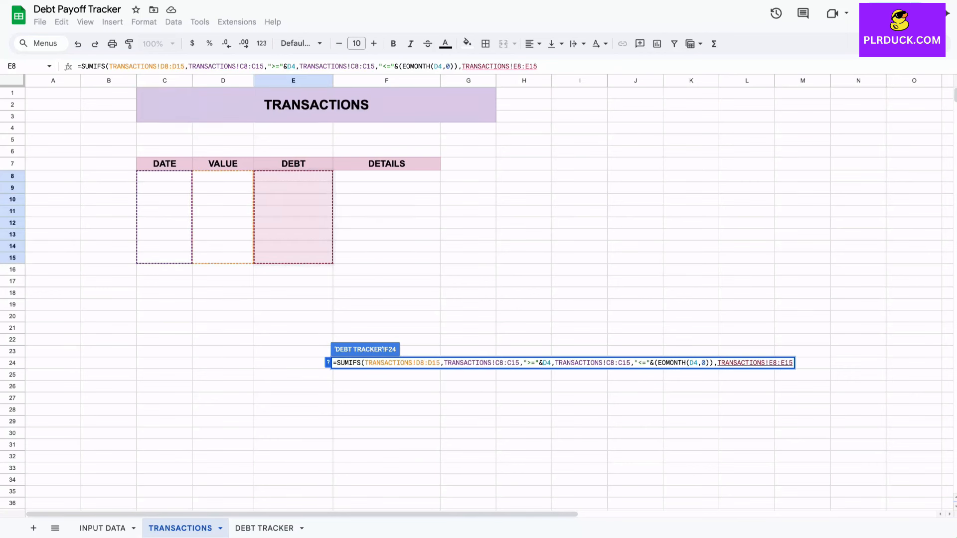
type(",")
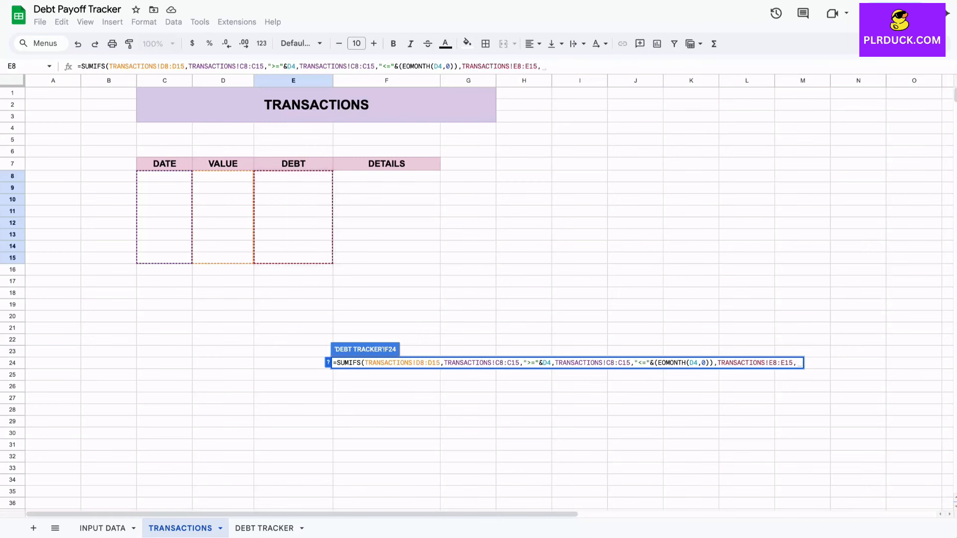
type("\"=\"&")
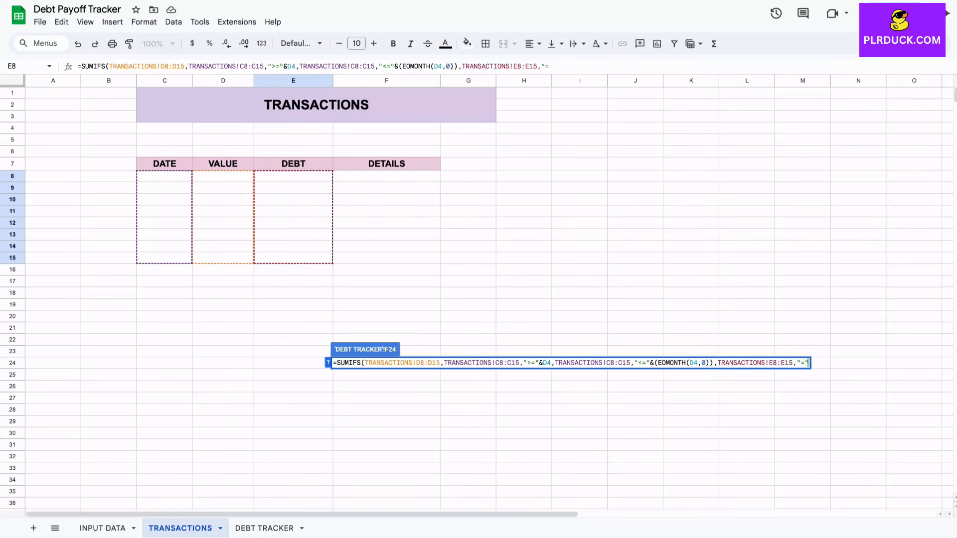
left_click(264, 528)
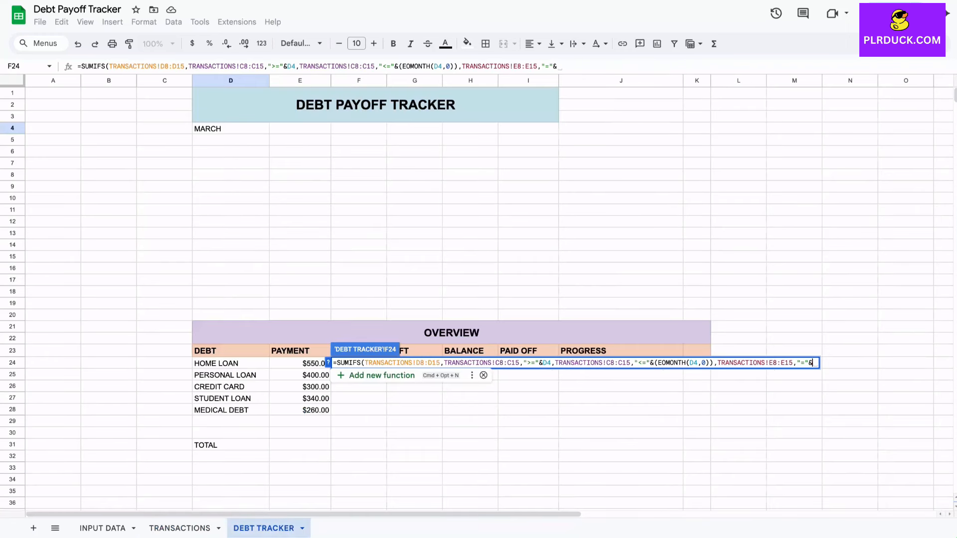
left_click(230, 364)
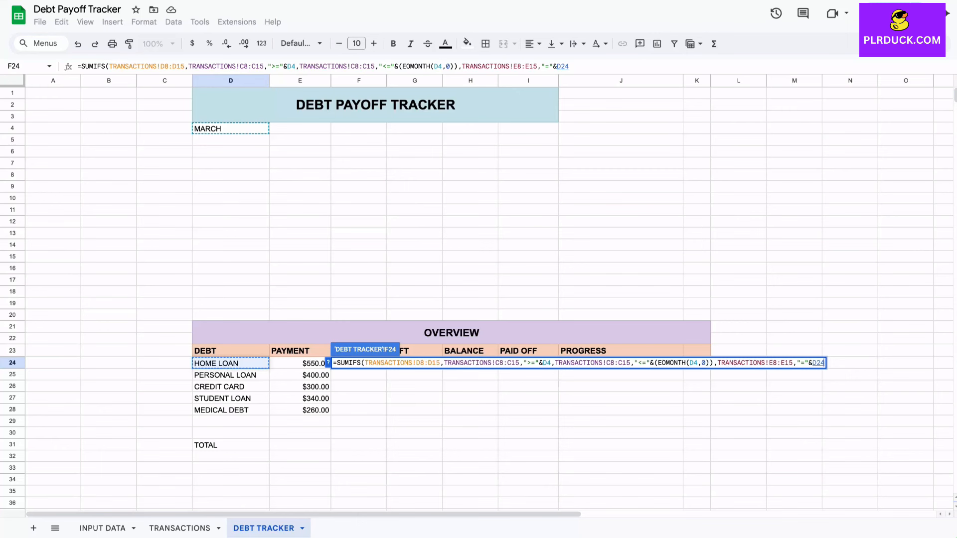
type(")")
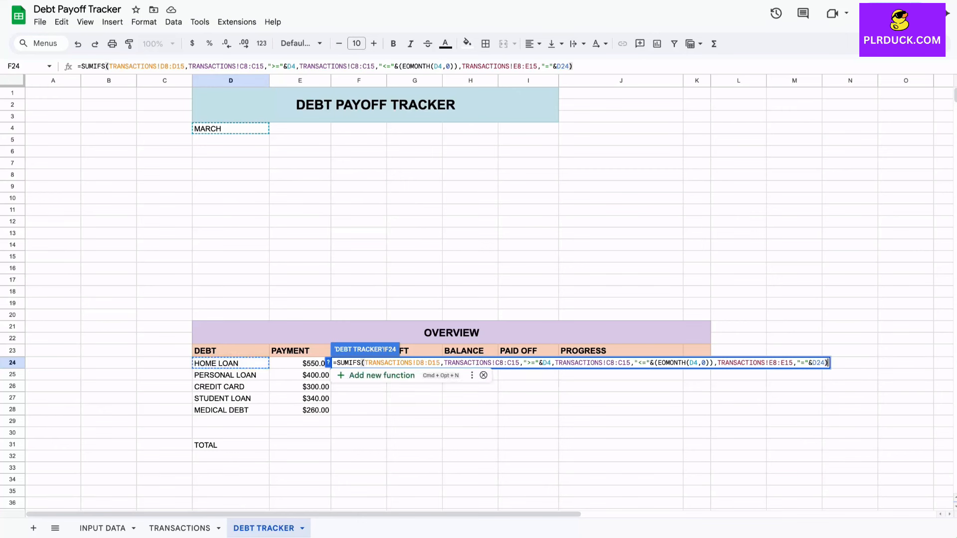
key("Return")
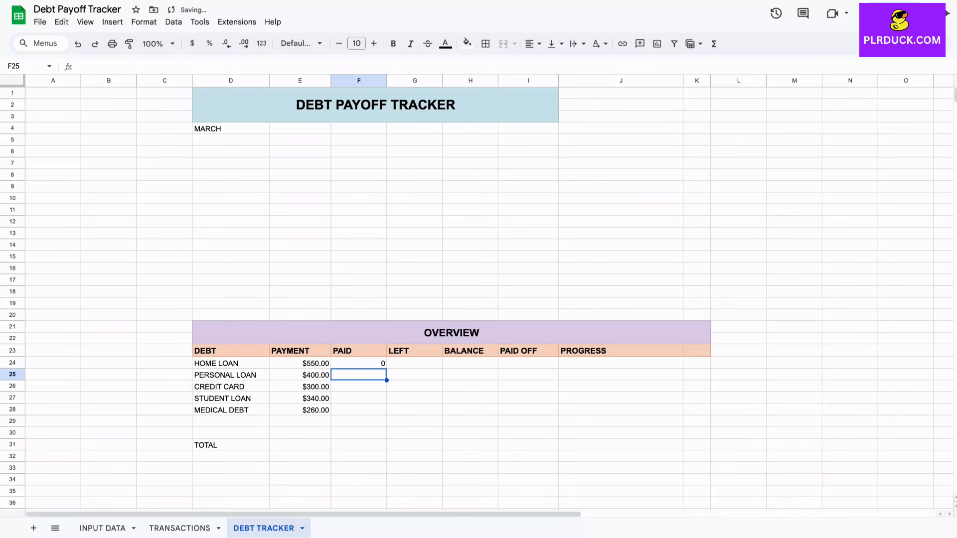
Reopen the F24 formula and make its sum range absolute as TRANSACTIONS!$D$8:$D$15
left_click(358, 364)
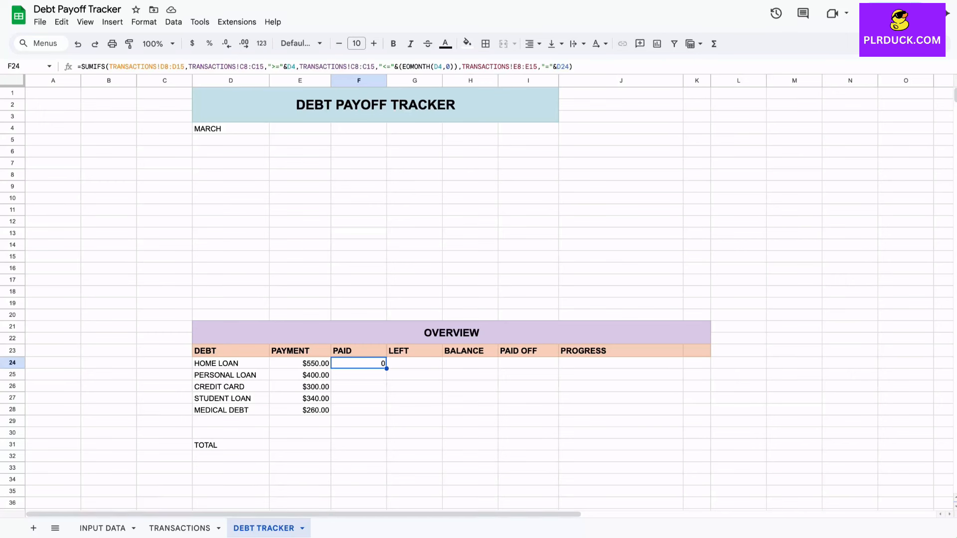
left_click(161, 66)
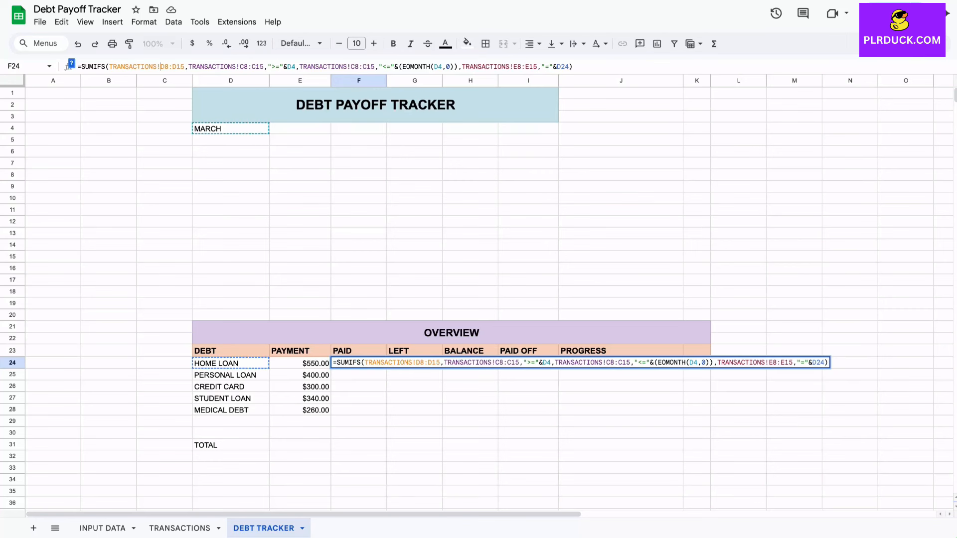
type("$")
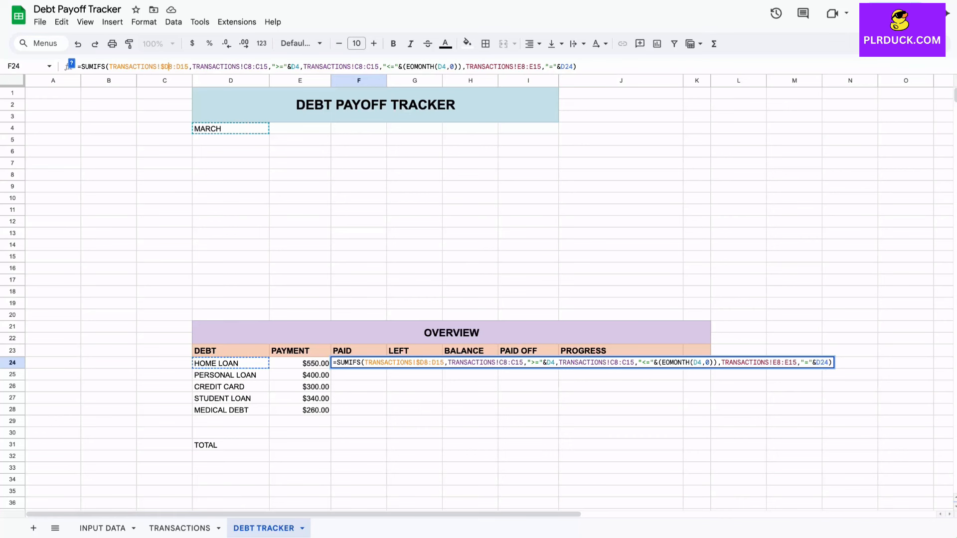
type("$D")
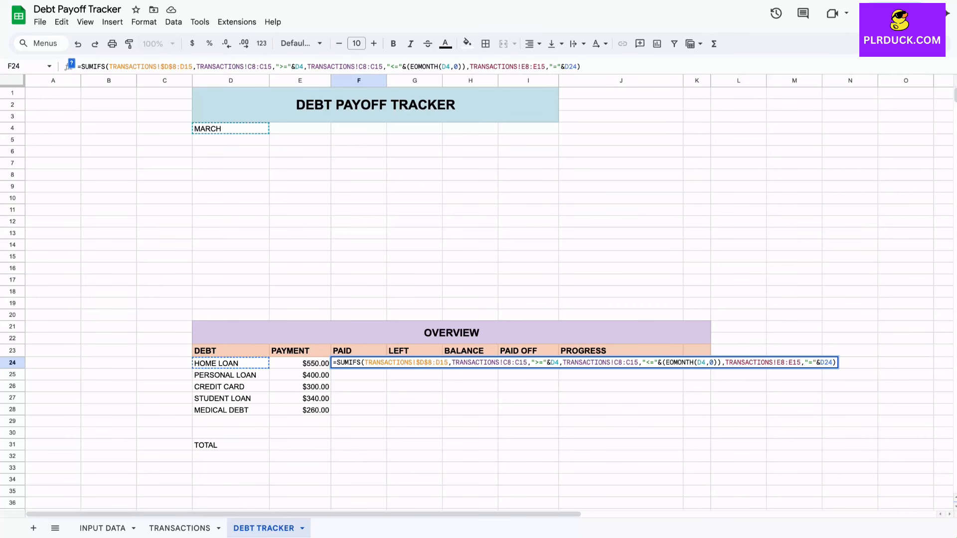
type("$8:")
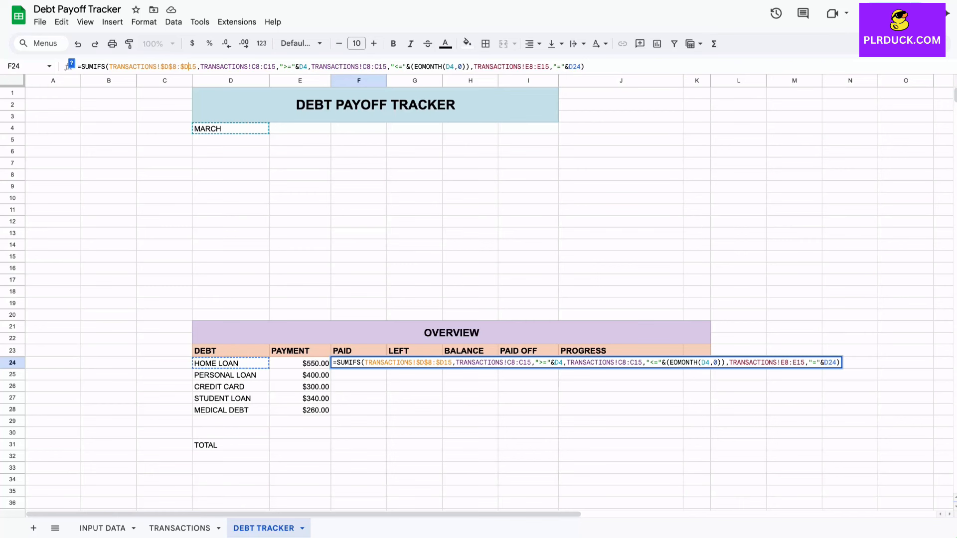
type("$")
Make the start-date condition's range in the F24 formula absolute as TRANSACTIONS!$C$8:$C$15
left_click(216, 66)
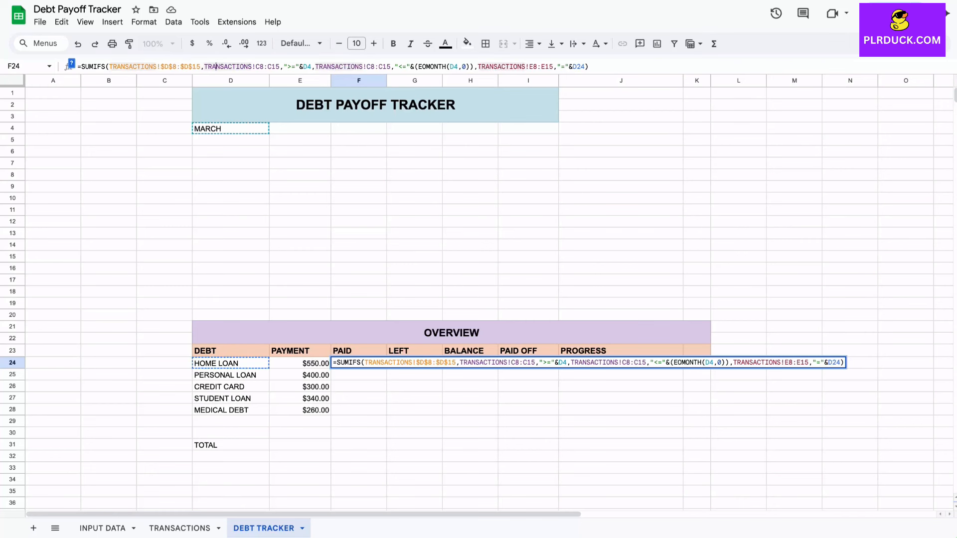
left_click(256, 66)
type("$")
key("Right")
type("$")
key("Right")
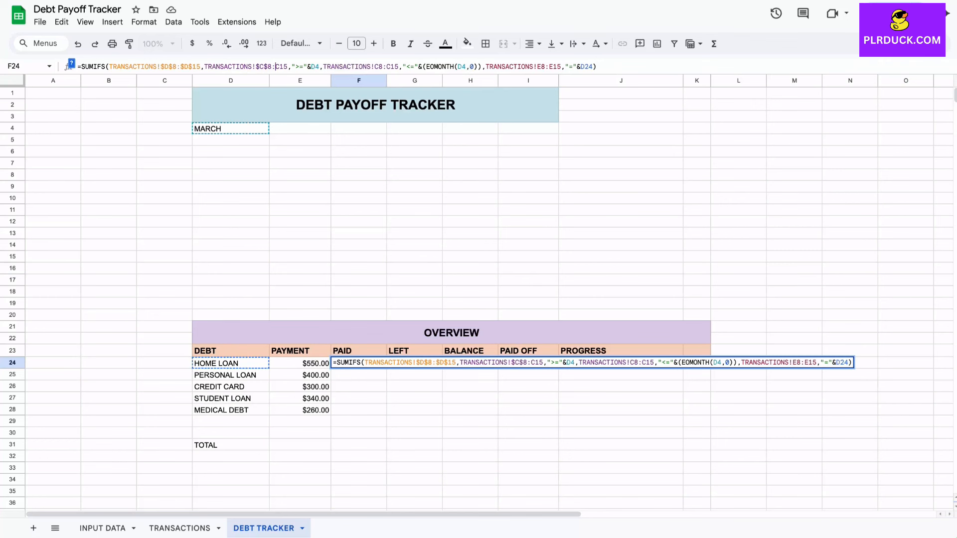
key("Right")
type("$")
key("Right")
type("$")
key("Right")
key("Right")
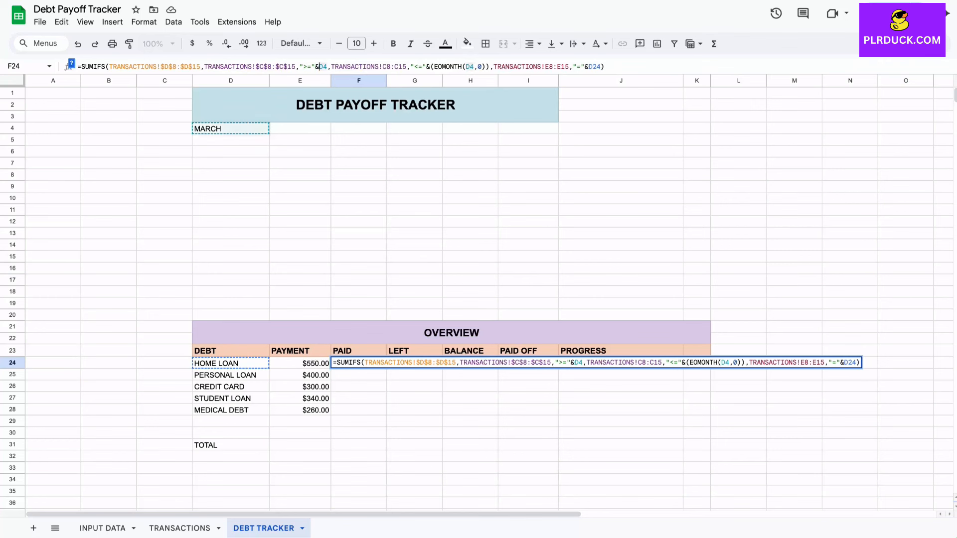
Make the start-date cell absolute as $D$4 and the end-date condition's range absolute as TRANSACTIONS!$C$8:$C$15
type("$")
key("Right")
type("$")
key("Right")
type("$")
key("Right")
type("$")
key("Right")
key("Right")
type("$")
key("Right")
type("$")
Make the EOMONTH reference absolute as $D$4 and the debt criteria range absolute as TRANSACTIONS!$E$8:$E$15
key("alt+Right")
key("alt+Right")
type("$")
key("Right")
type("$")
key("alt+Right")
key("alt+Right")
key("alt+Right")
type("$")
key("Right")
type("$D$")
key("Right")
type("$")
Lock only the column of the debt name reference as $D24 and enter the updated F24 formula
key("alt+Right")
key("alt+Right")
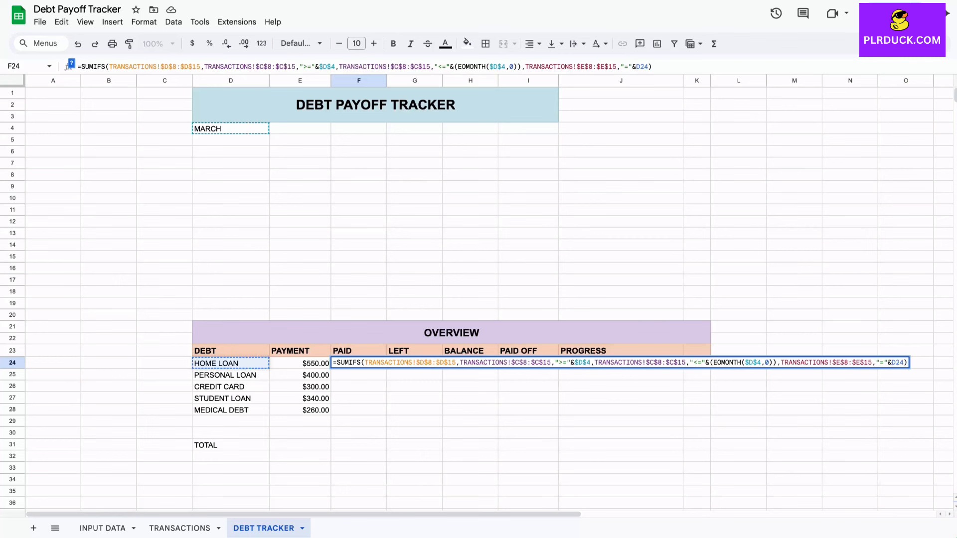
type("$")
key("Right")
key("Right")
key("Right")
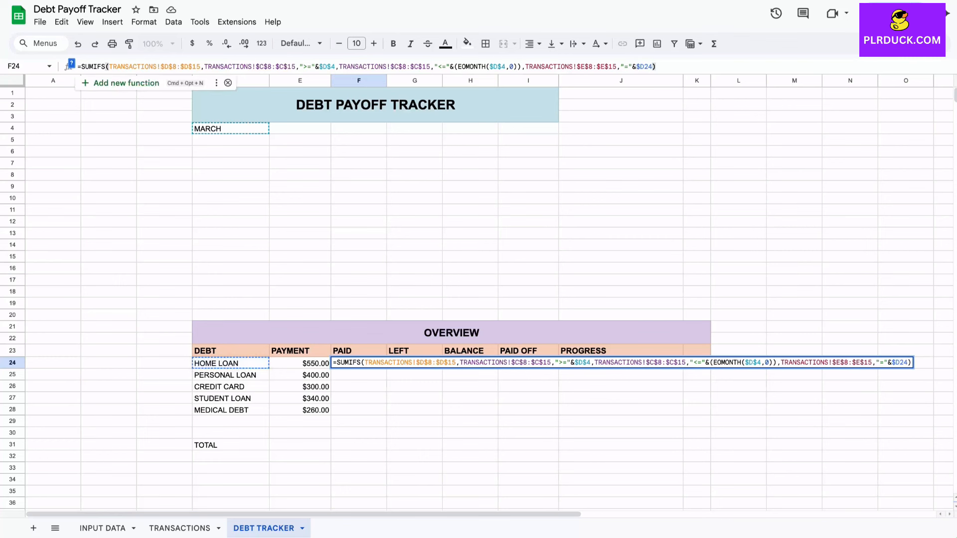
key("Return")
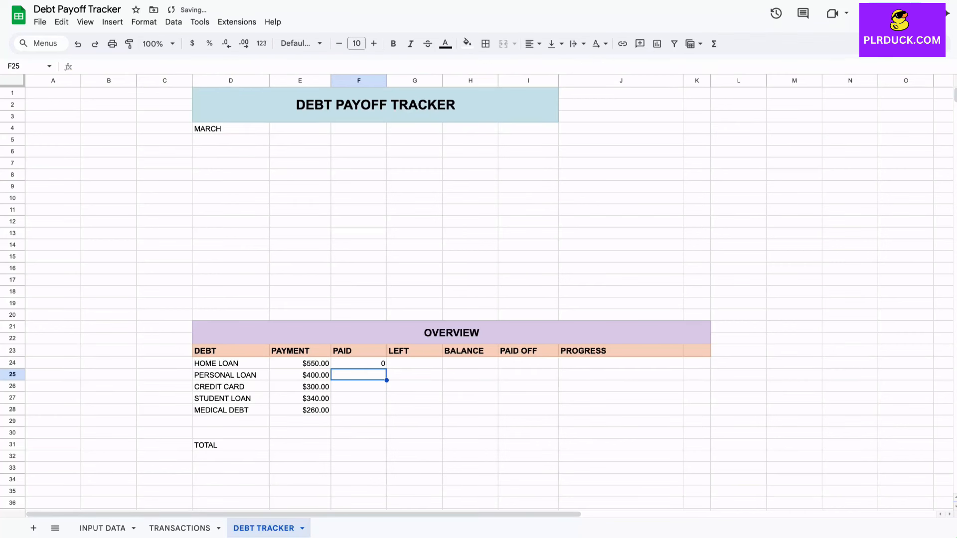
Fill the PAID formula from F24 down to F28 and format the range as dollar currency
left_click(359, 364)
left_click_drag(387, 368, 387, 413)
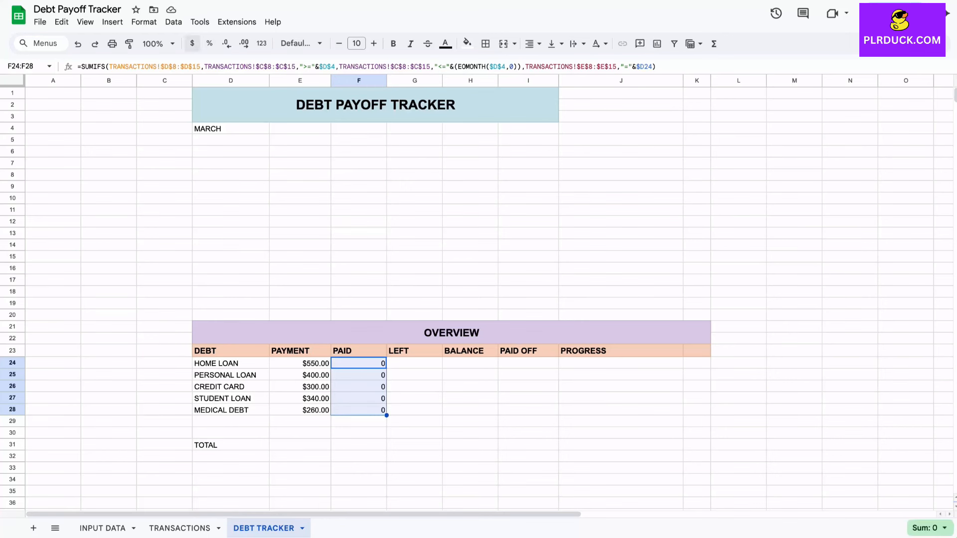
left_click(192, 43)
Calculate the home loan's LEFT amount in G24 as =E24-F24 and fill the formula down to G28
left_click(414, 375)
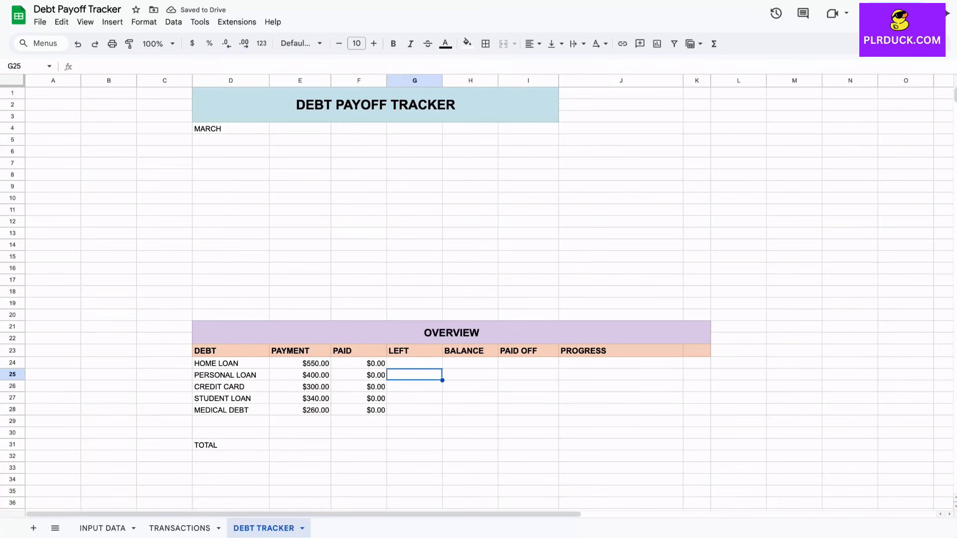
left_click(414, 363)
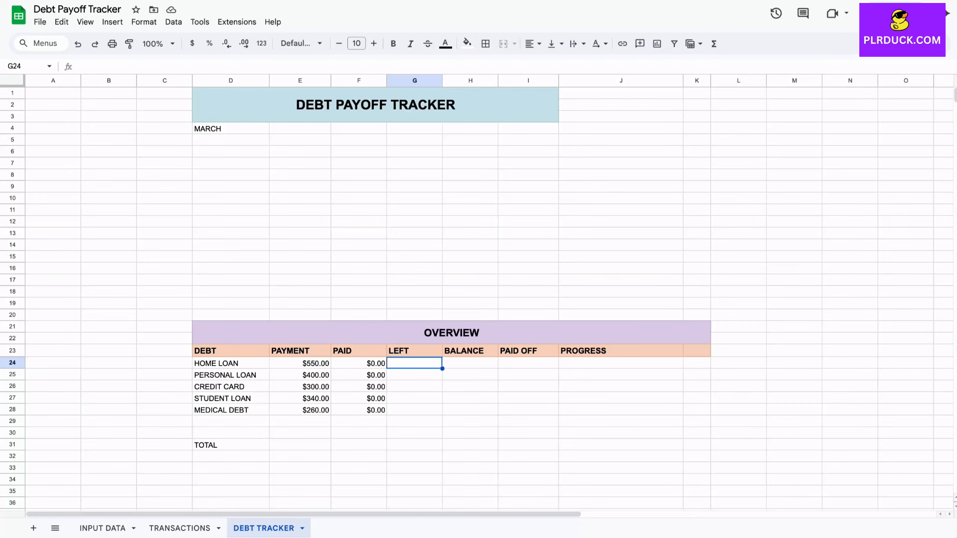
type("=")
left_click(300, 364)
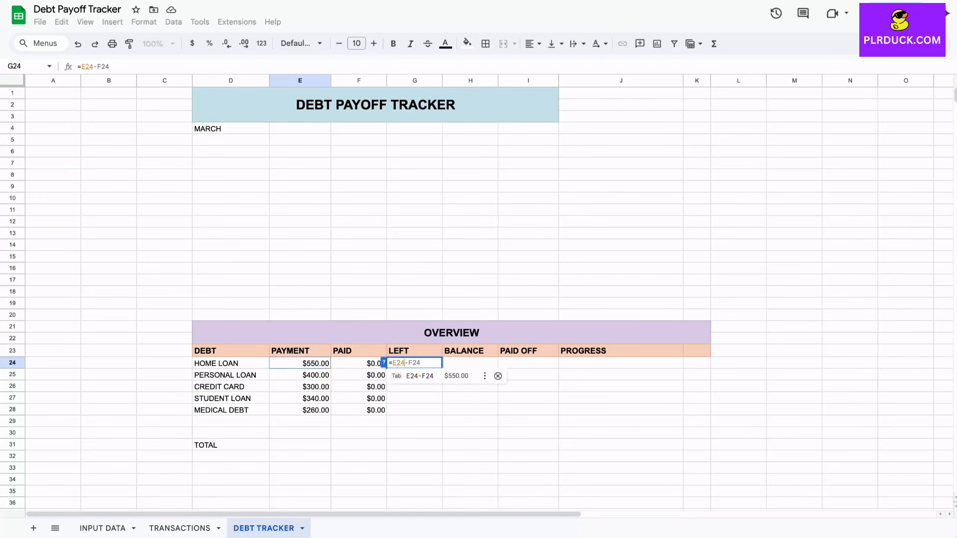
type("-")
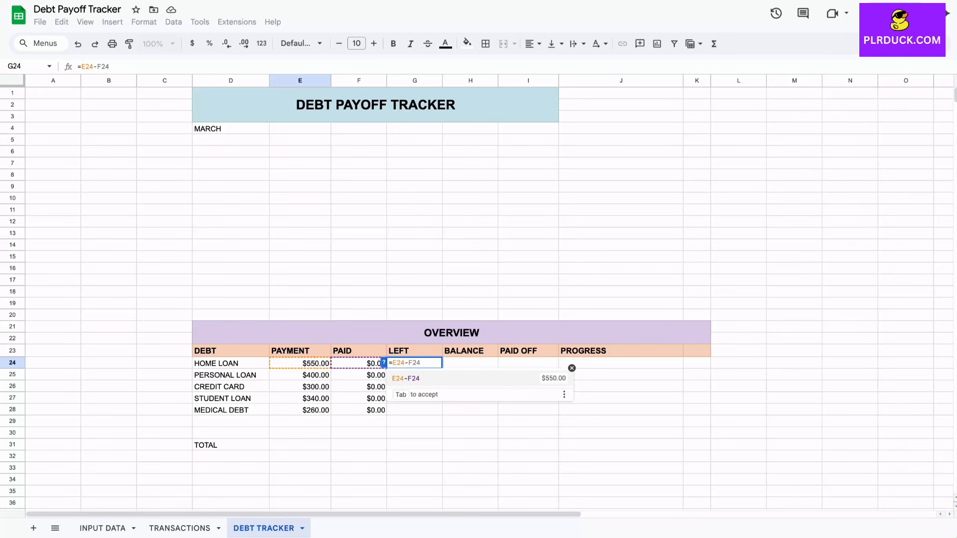
left_click(358, 363)
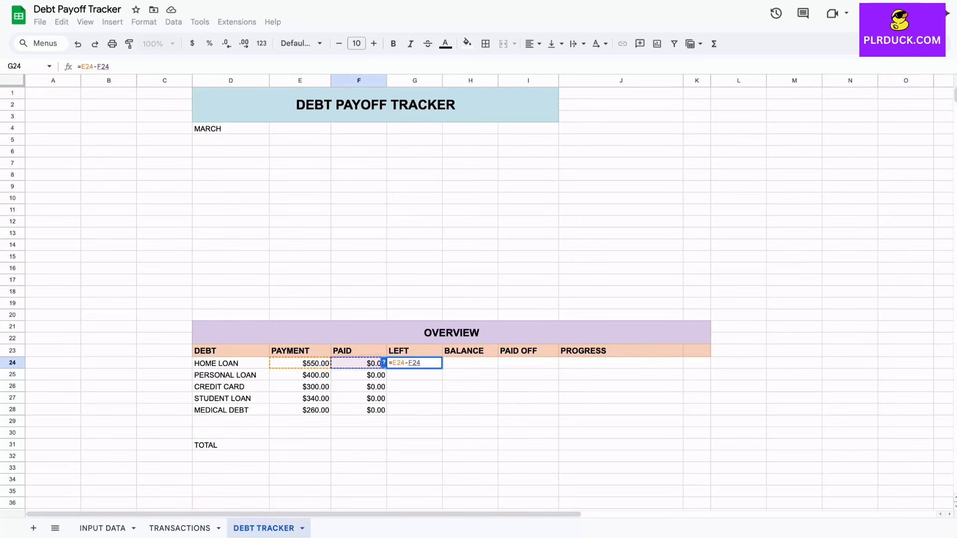
key("Return")
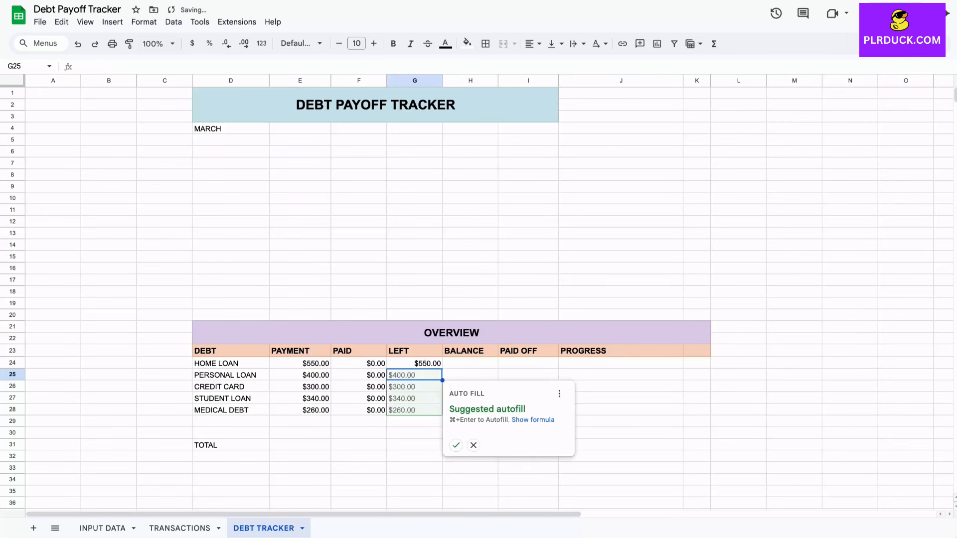
left_click(414, 364)
left_click_drag(442, 368, 443, 413)
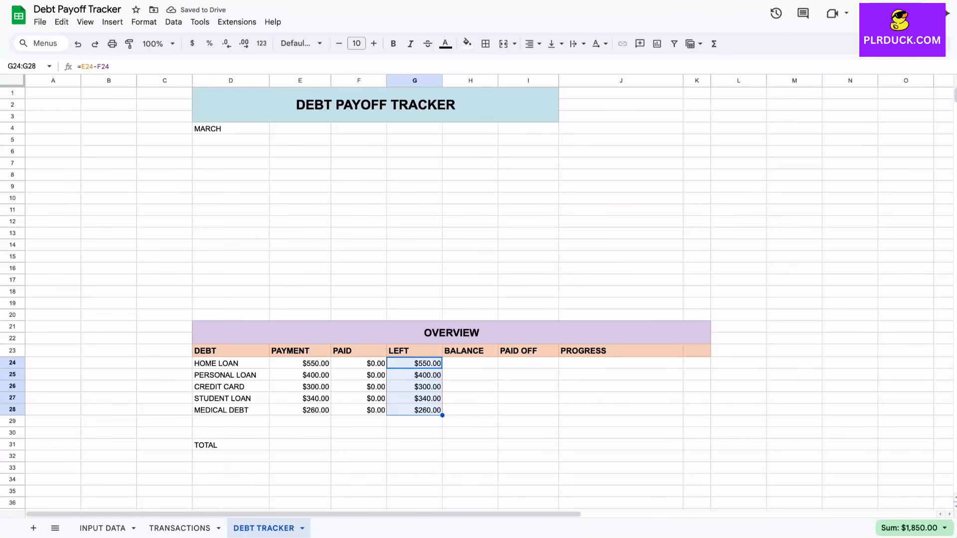
Start an IF formula in BALANCE cell H24 that returns an empty string when 'INPUT DATA'!D8 is blank
left_click(470, 363)
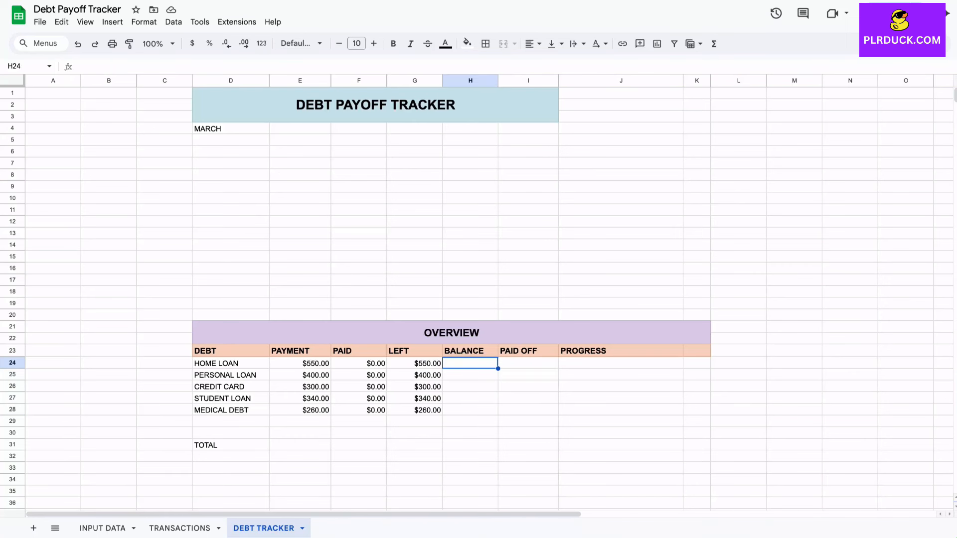
scroll(476, 294, "down", 1)
scroll(476, 294, "right", 1)
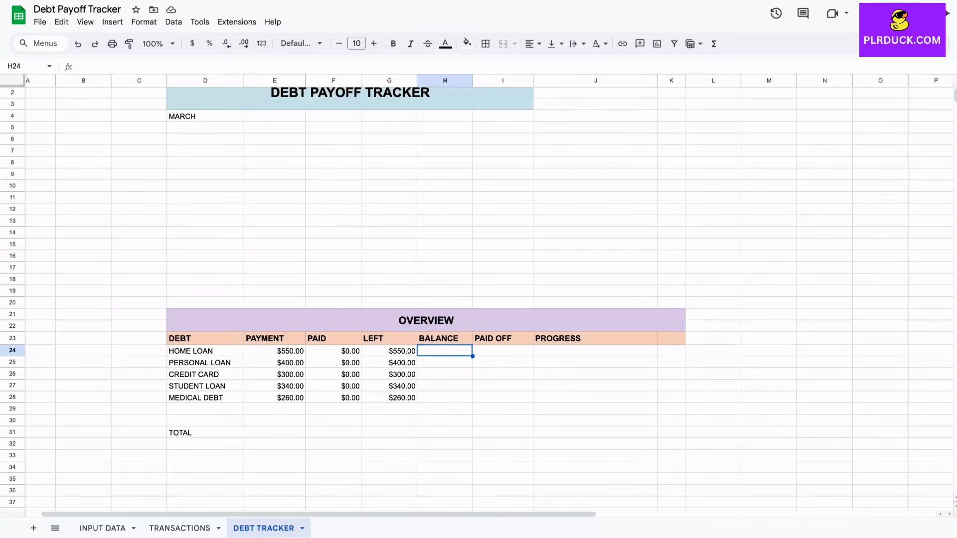
left_click(102, 528)
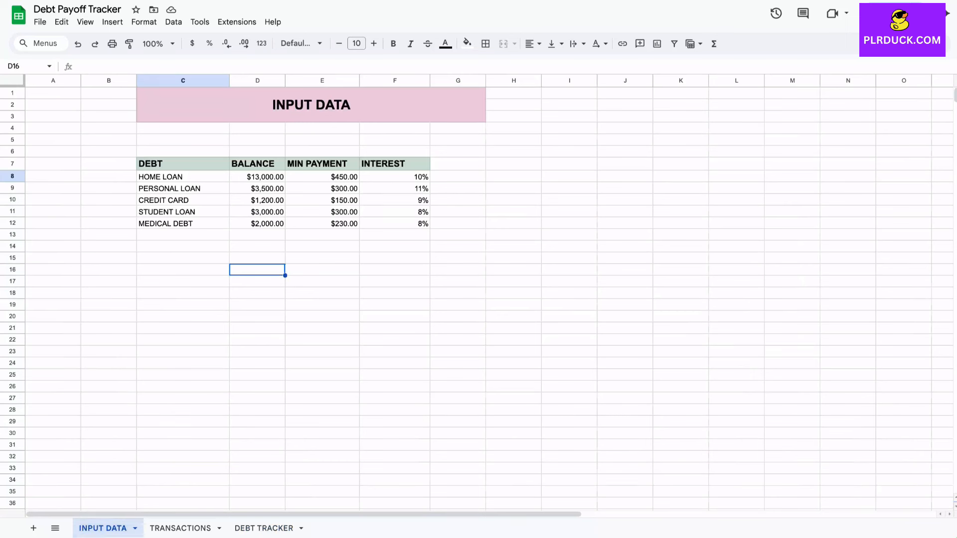
left_click(263, 528)
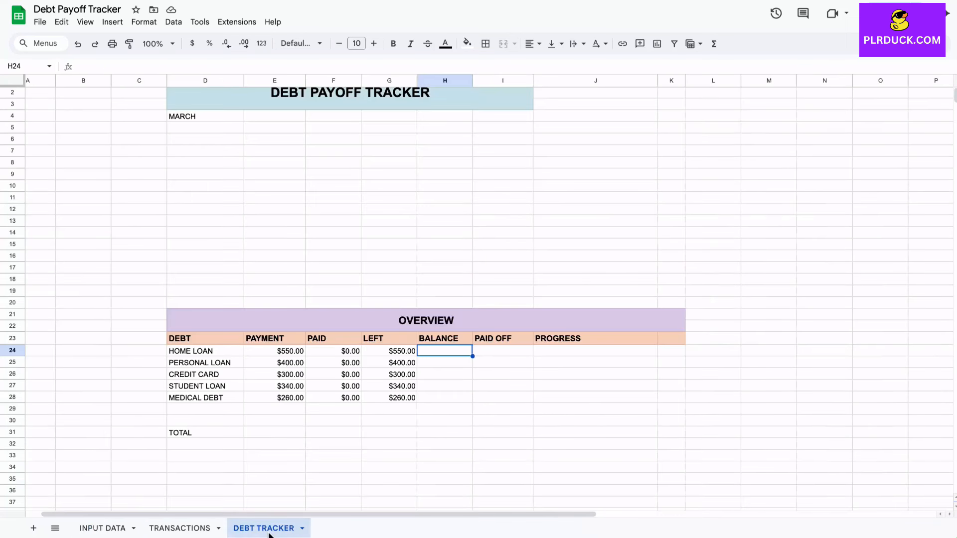
type("=IF(")
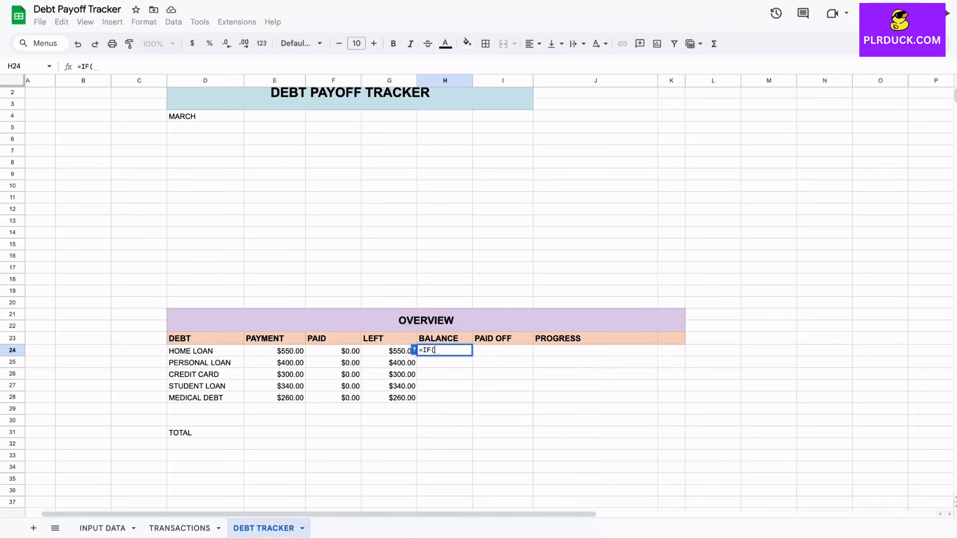
left_click(102, 527)
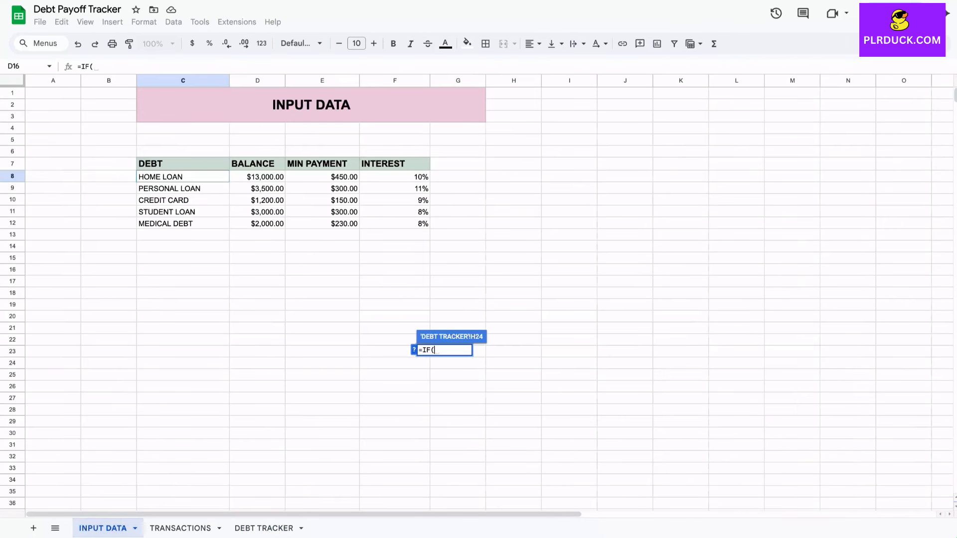
left_click(257, 176)
type("=")
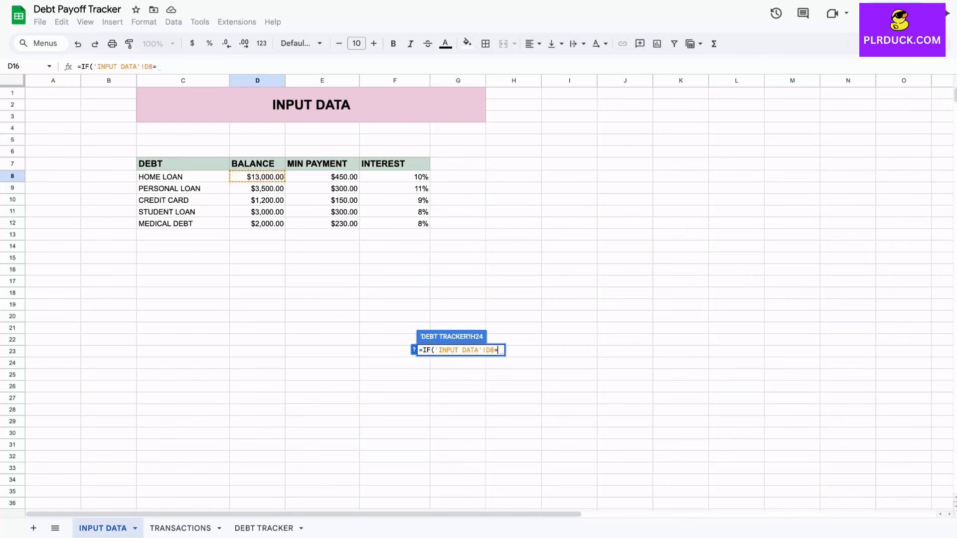
type("\"\",\"\"")
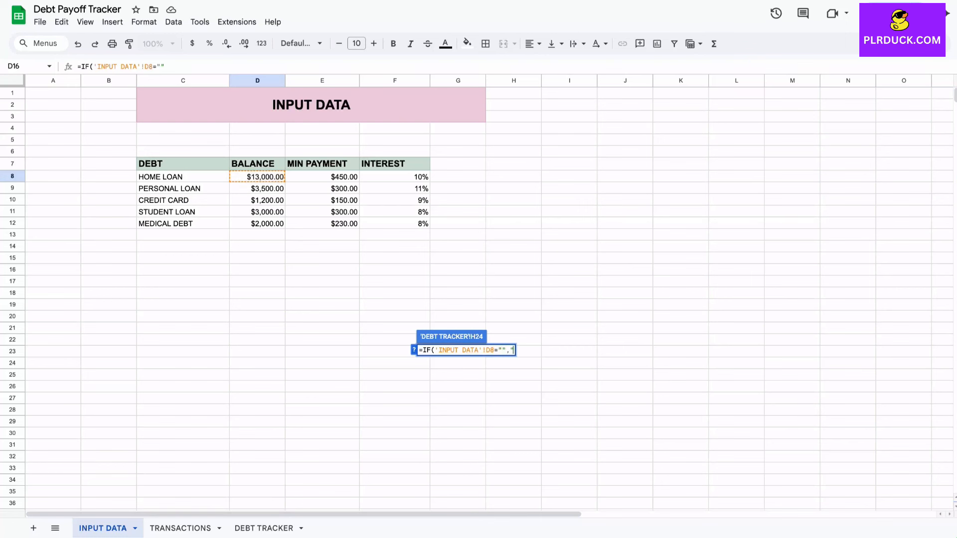
Complete the H24 formula to return 'INPUT DATA'!D8 otherwise, and fill it down to H28
type(",")
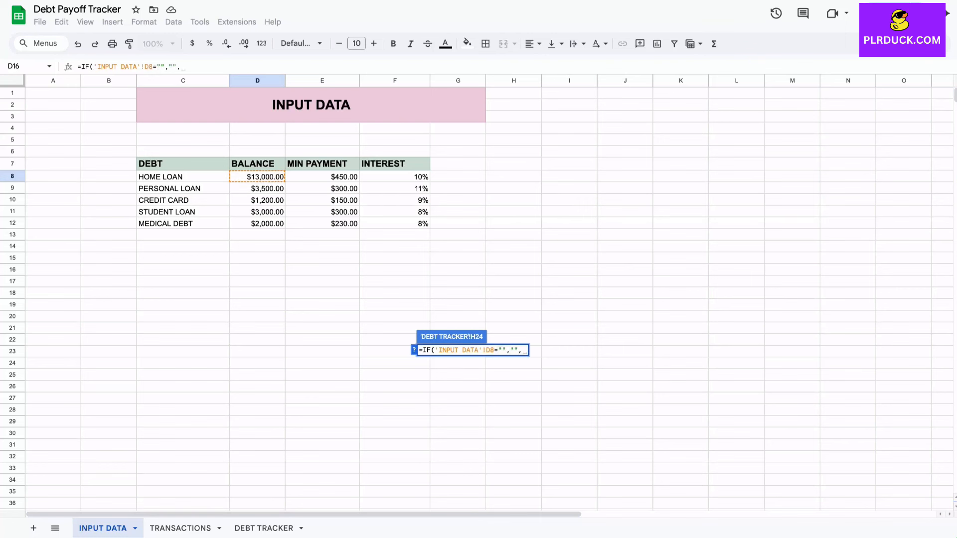
left_click(257, 177)
type(")")
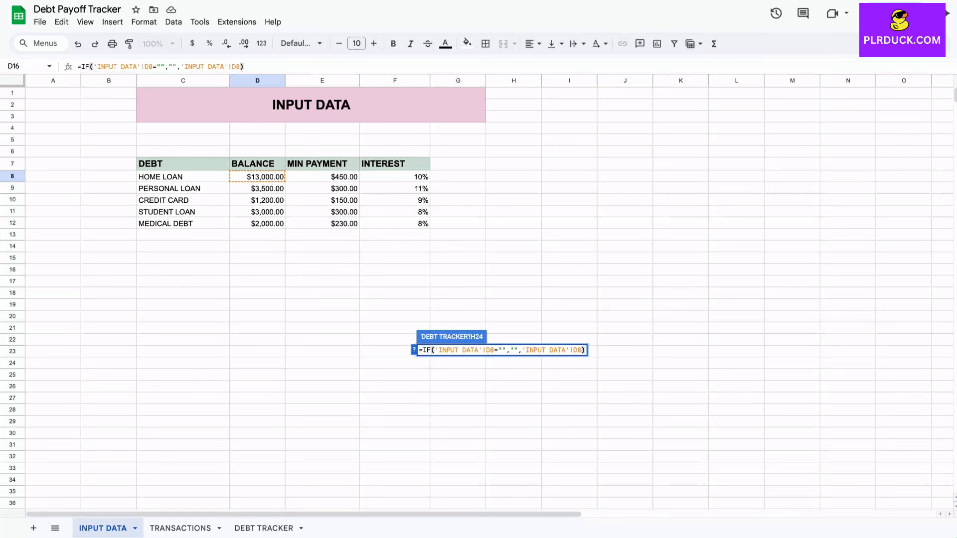
key("Return")
left_click_drag(472, 356, 469, 402)
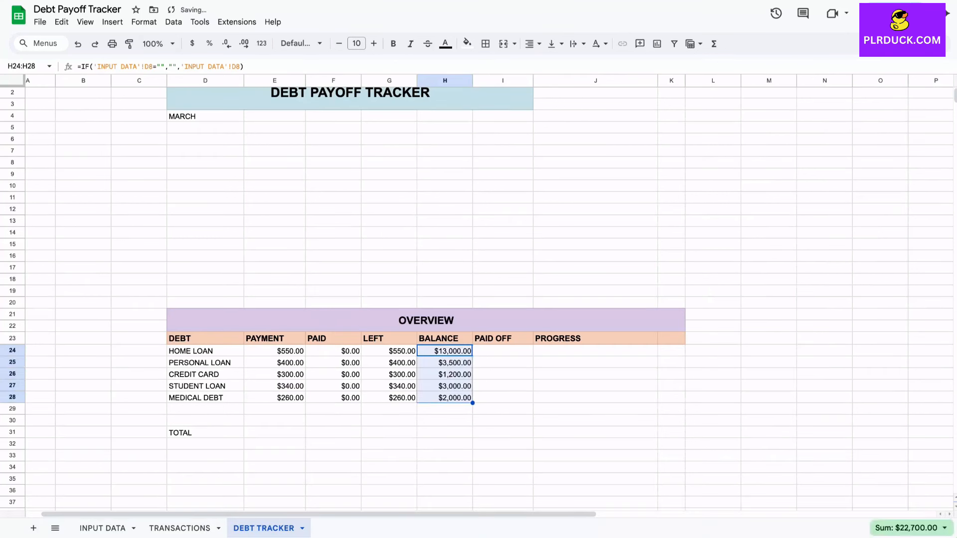
Enter PAID OFF amounts of 500 for the home loan and 200 for the personal loan, and format I24:I28 as dollar currency
left_click(503, 351)
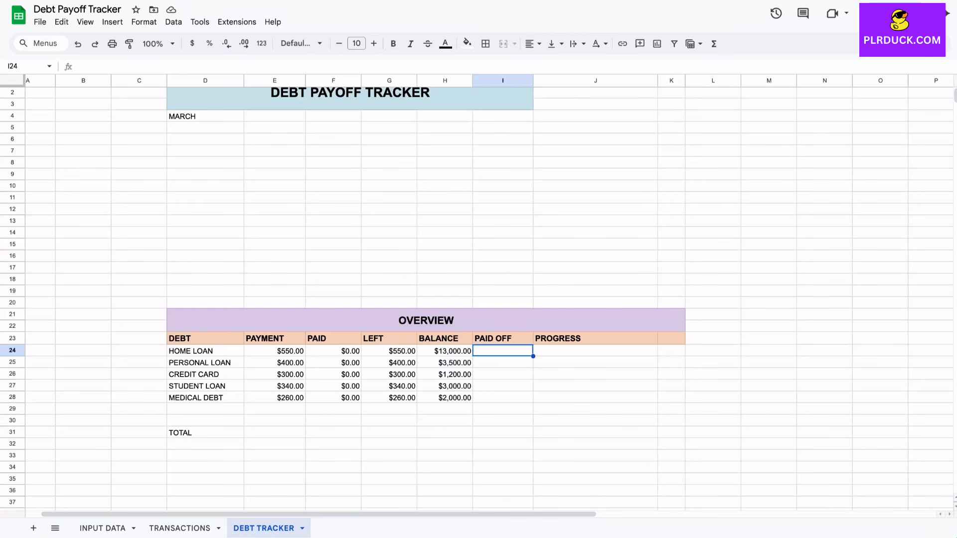
key("Down")
key("Down")
key("Down")
key("Down")
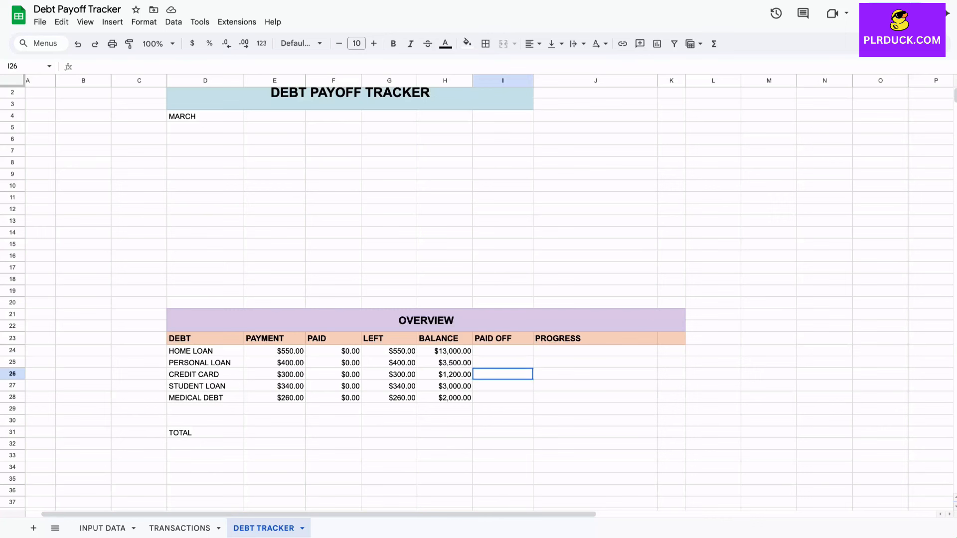
left_click(502, 351)
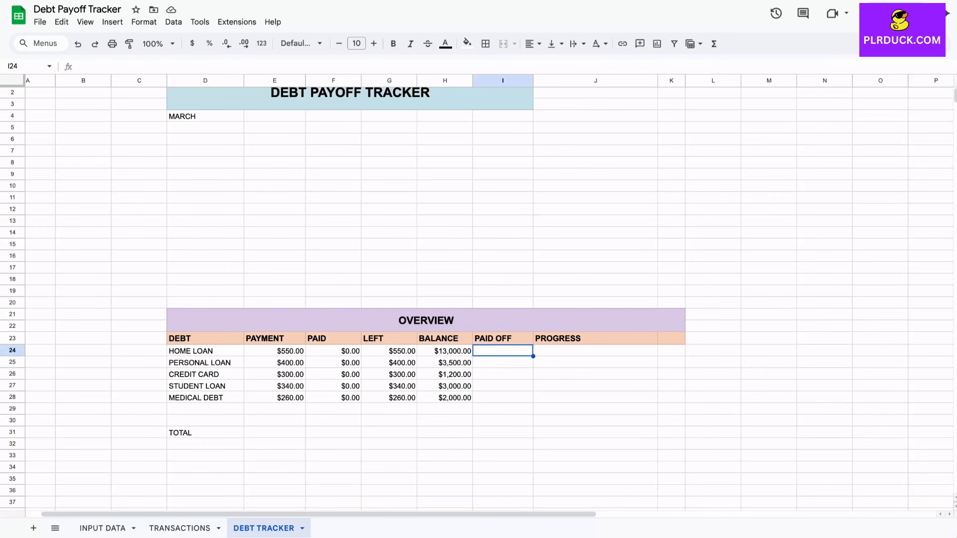
type("500")
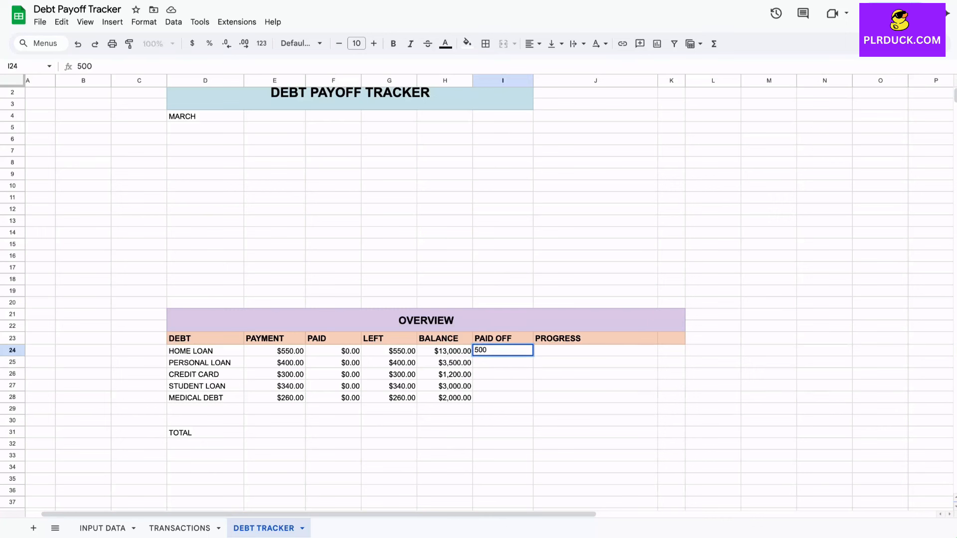
key("Return")
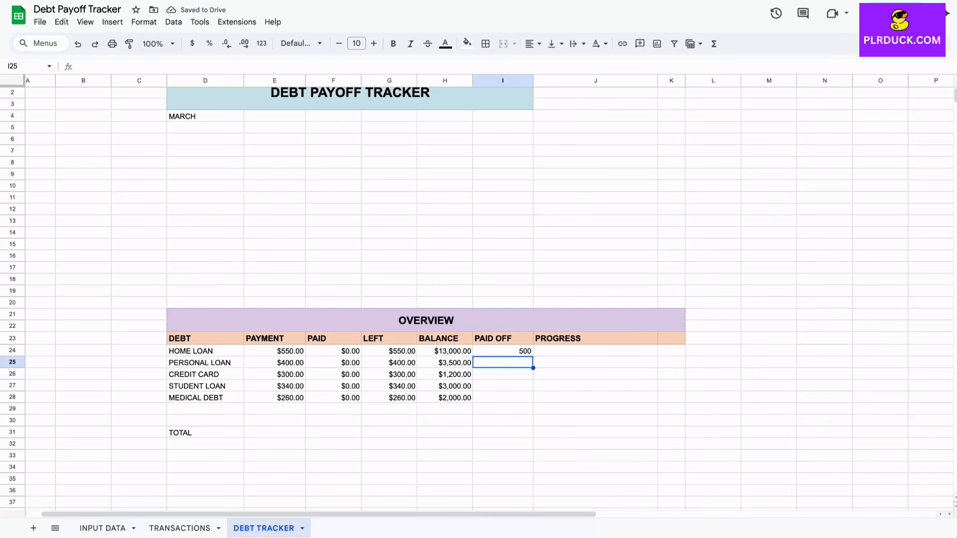
type("200")
left_click(502, 398)
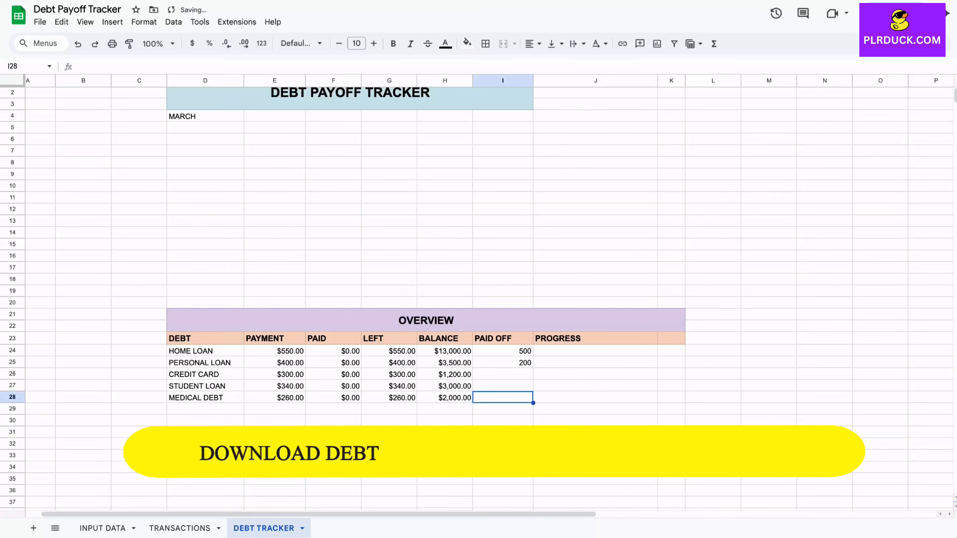
left_click_drag(503, 350, 502, 397)
left_click(192, 44)
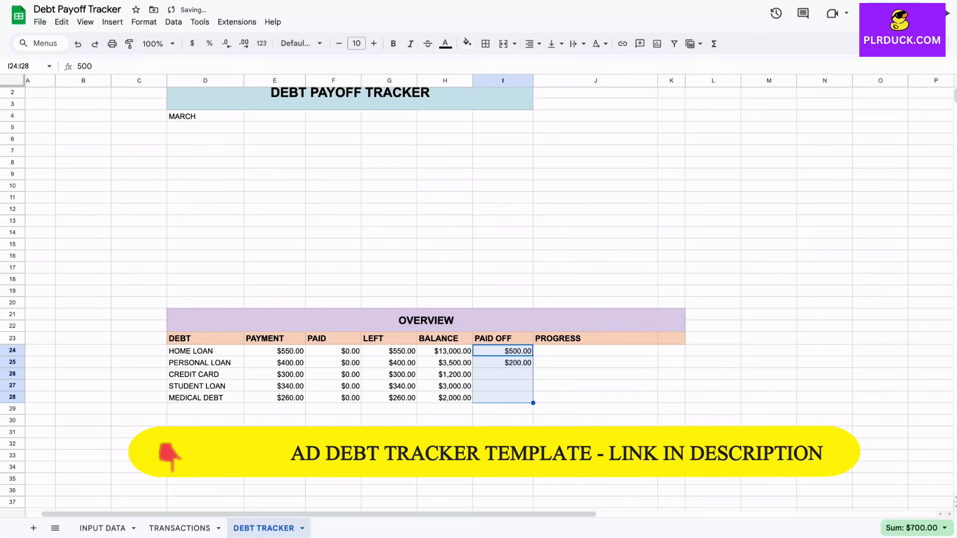
Fill the TOTAL row from D31 to K31 with light blue and make it bold
left_click(274, 433)
left_click_drag(204, 433, 595, 433)
left_click(595, 433)
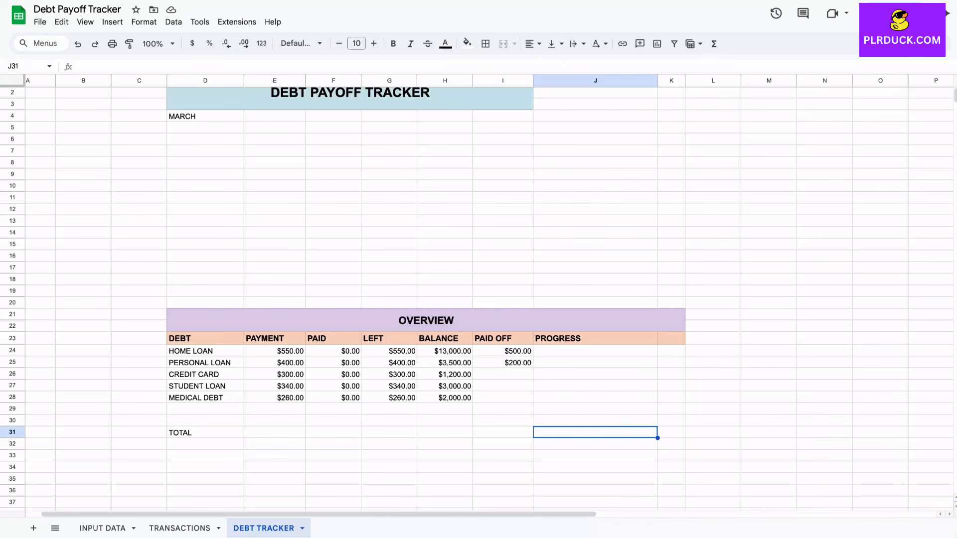
left_click_drag(205, 433, 672, 433)
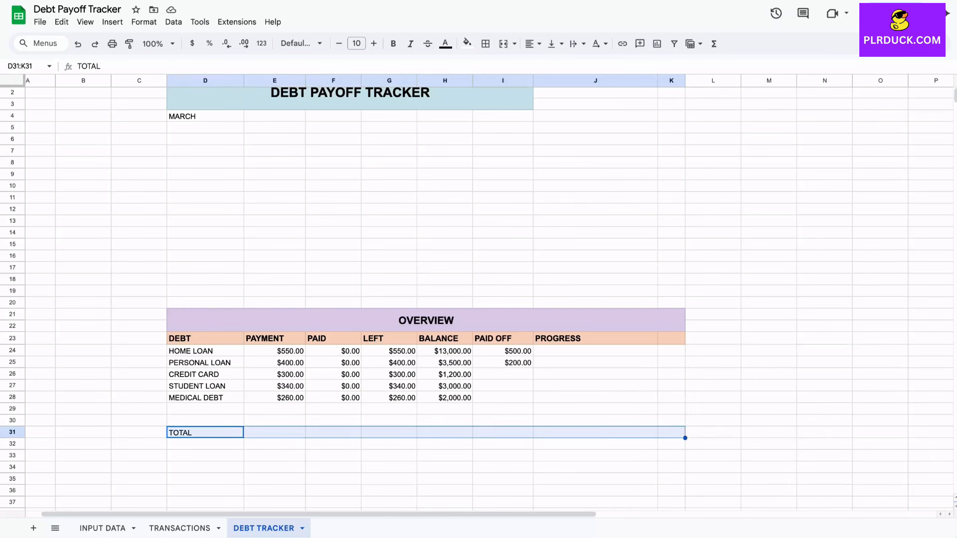
left_click(467, 43)
left_click(519, 225)
left_click(274, 433)
left_click_drag(205, 432, 672, 432)
left_click(393, 43)
Total the PAYMENT column in E31 with =SUM(E24:E28)
left_click(274, 433)
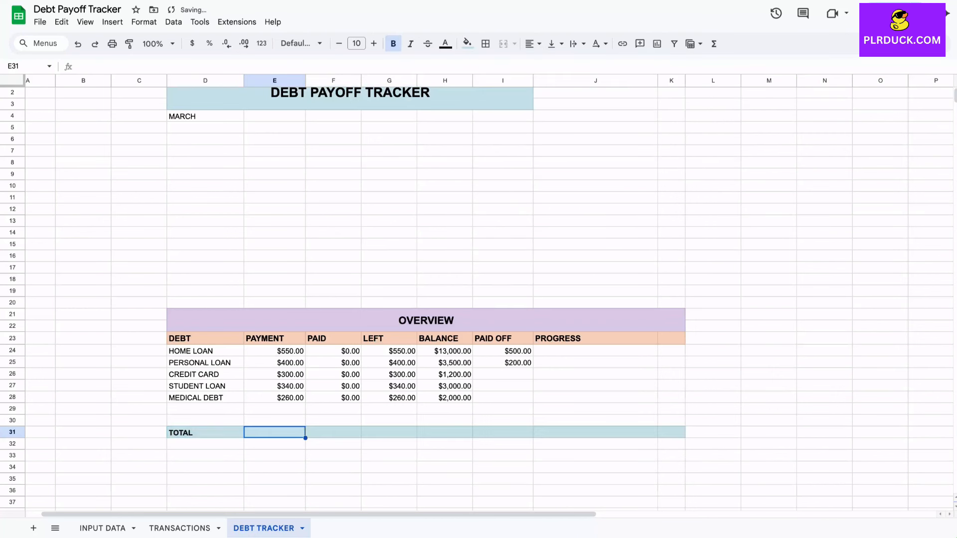
type("=")
left_click_drag(274, 351, 274, 398)
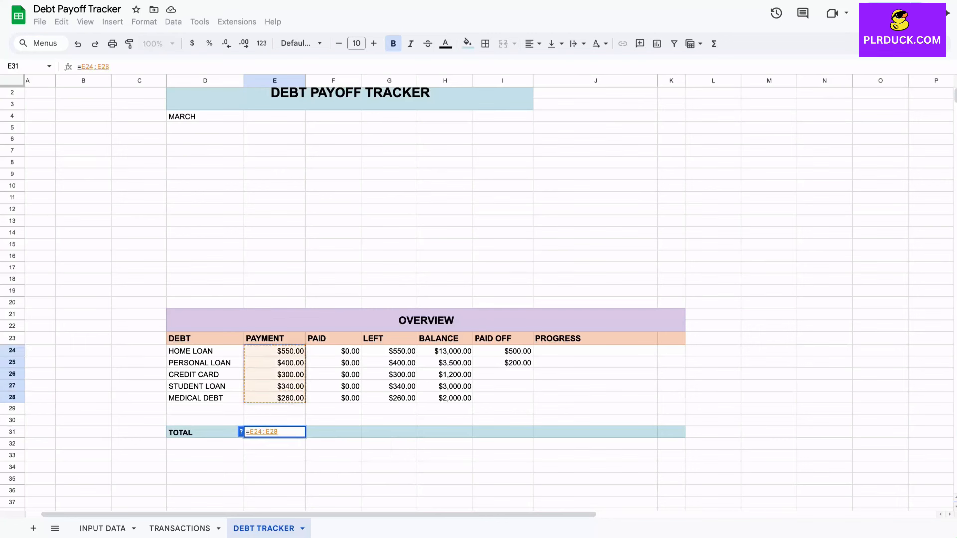
key("BackSpace")
key("BackSpace")
key("BackSpace")
key("BackSpace")
key("BackSpace")
key("BackSpace")
key("BackSpace")
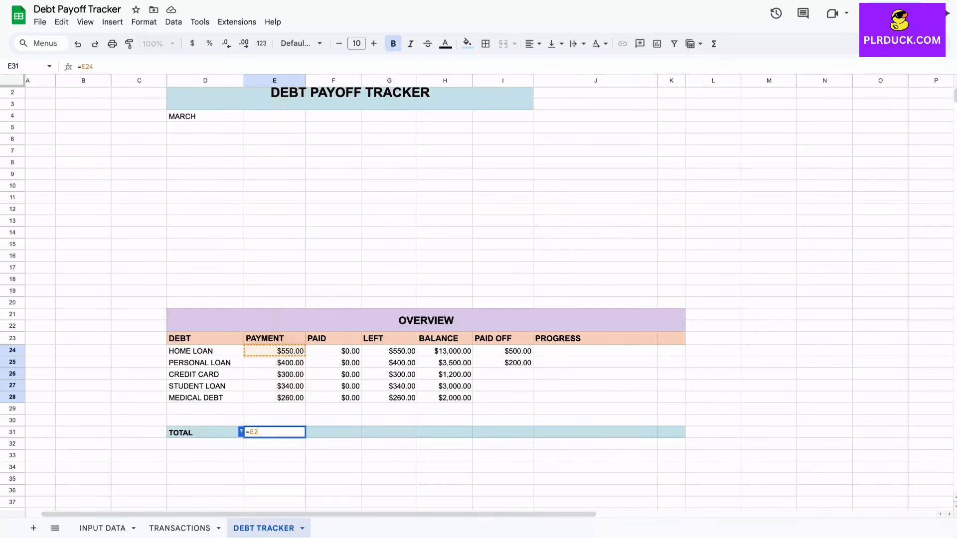
type("SUM(")
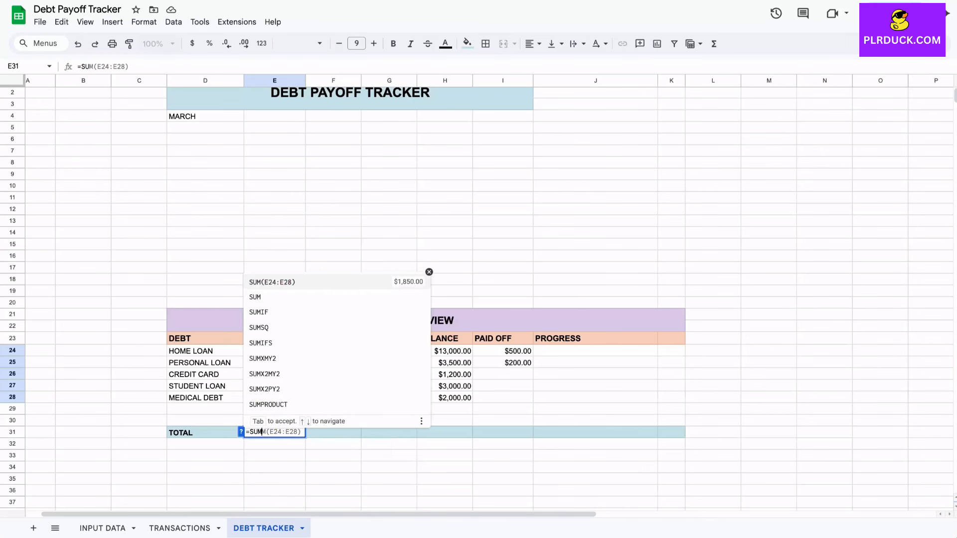
left_click_drag(274, 351, 274, 397)
type(")")
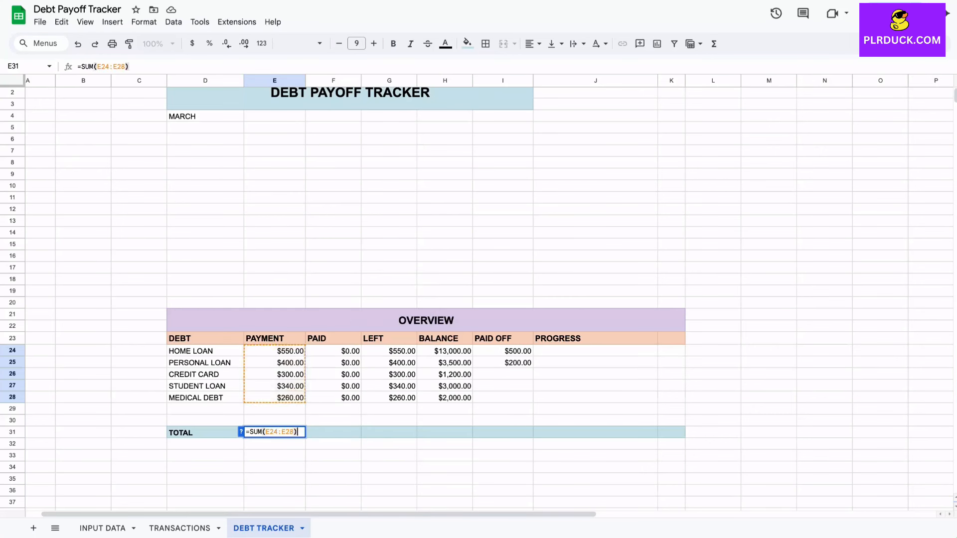
key("Return")
Total the PAID column in F31 with a SUM of F24:F28
left_click(332, 433)
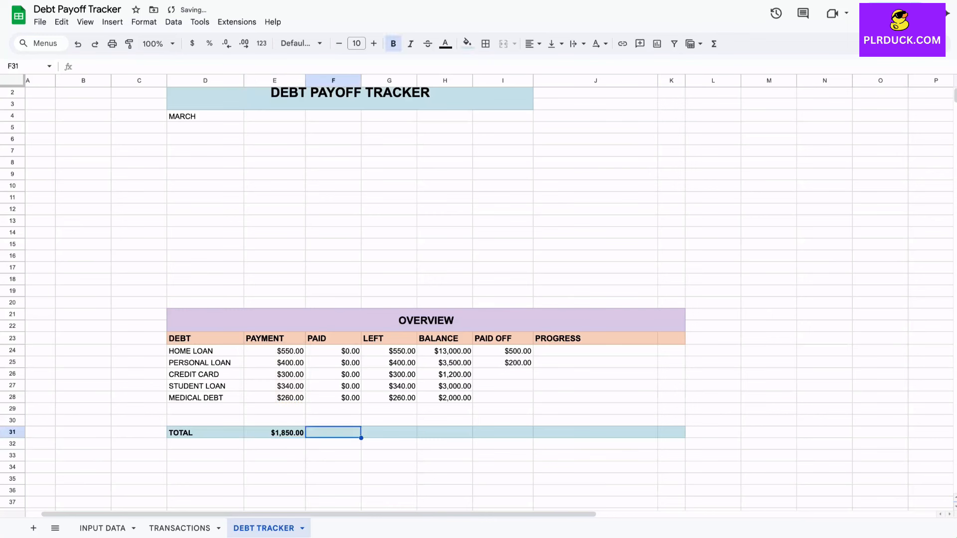
type("=SUM(")
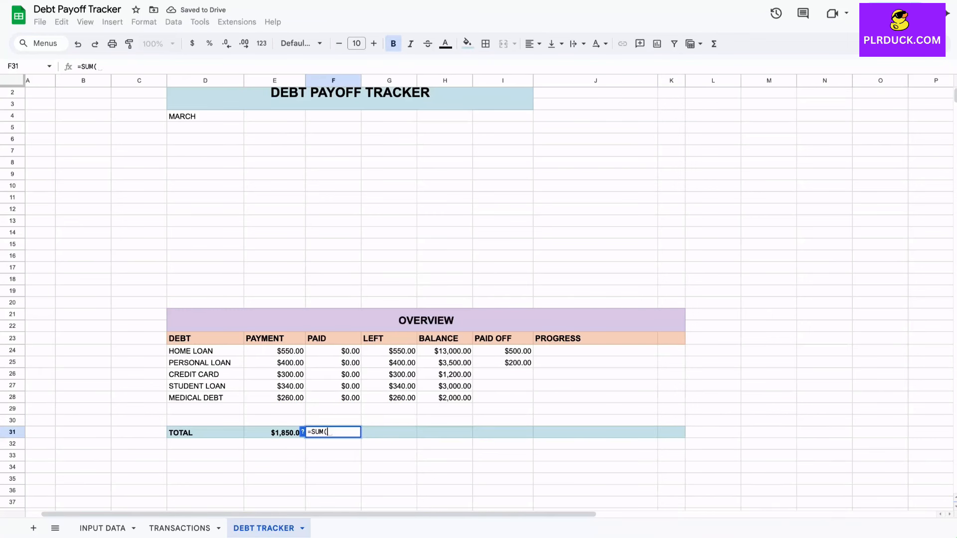
left_click_drag(333, 351, 333, 397)
key("Return")
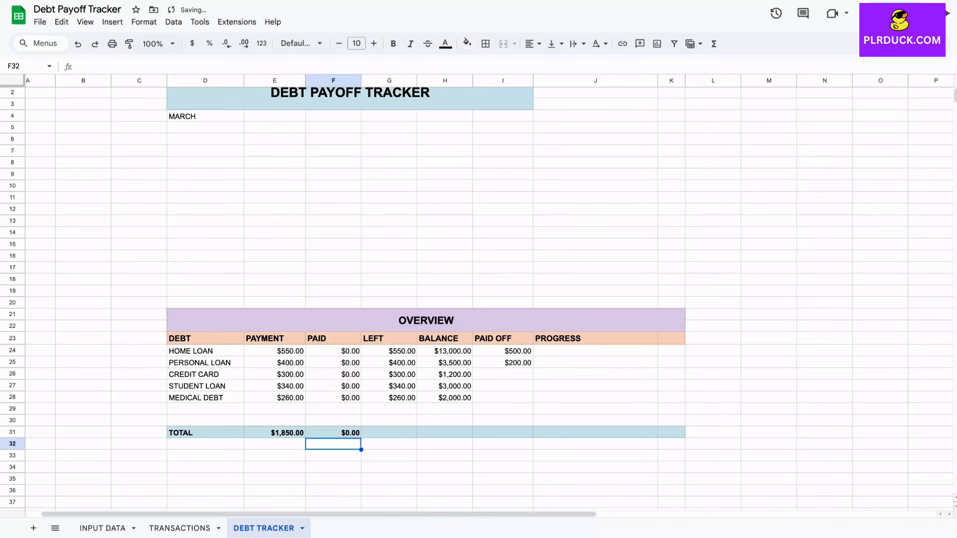
Total the LEFT column in G31 with =SUM(G24:G28)
left_click(388, 433)
type("=SUM")
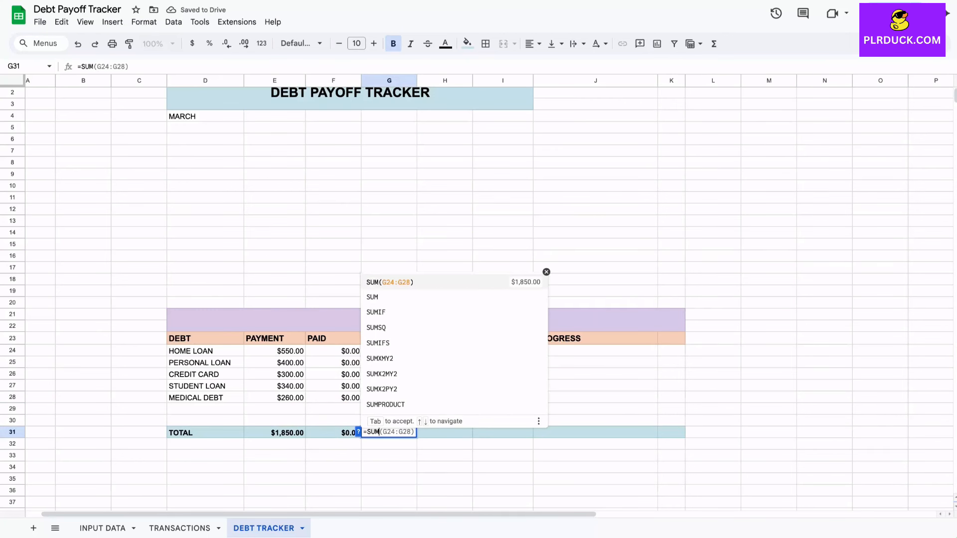
type("(")
left_click_drag(389, 352, 389, 398)
type(")")
key("Return")
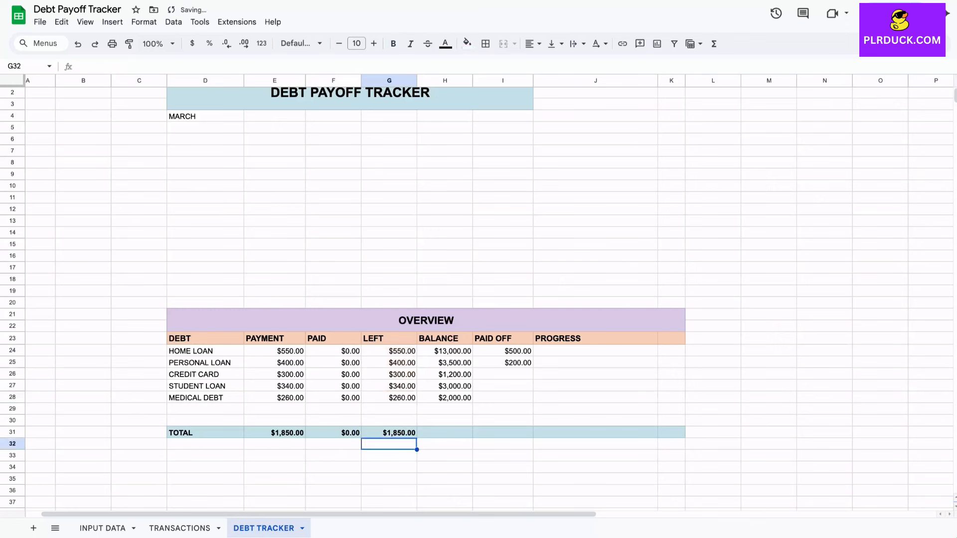
Total the BALANCE column in H31 with a SUM of H24:H28
left_click(445, 433)
type("=")
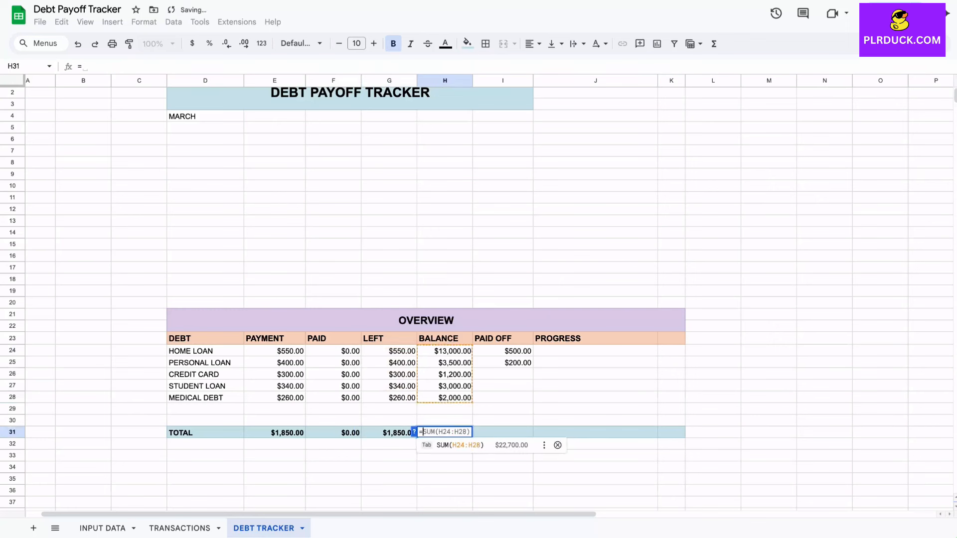
type("SUM(")
left_click_drag(445, 351, 444, 398)
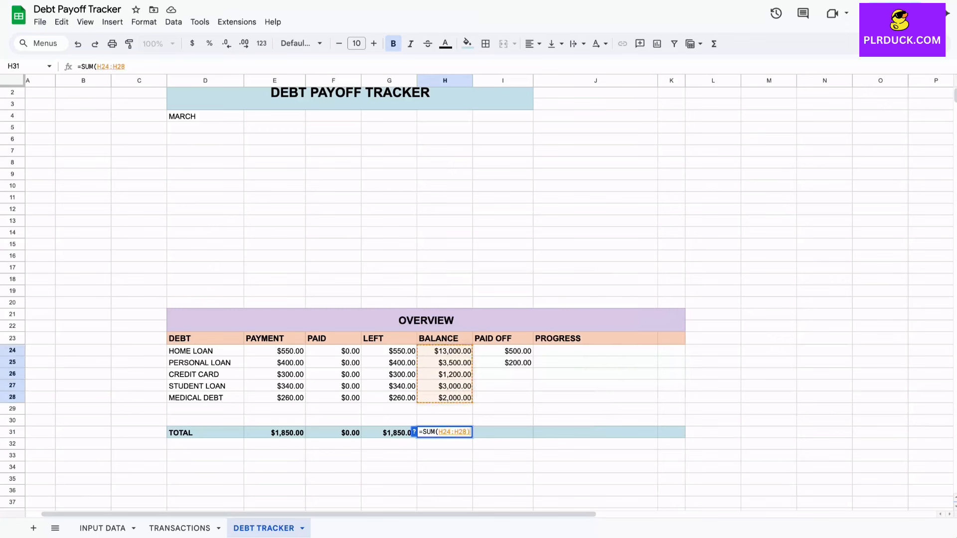
key("Return")
Total the PAID OFF column in I31 with a SUM of I24:I28
left_click(503, 433)
type("=")
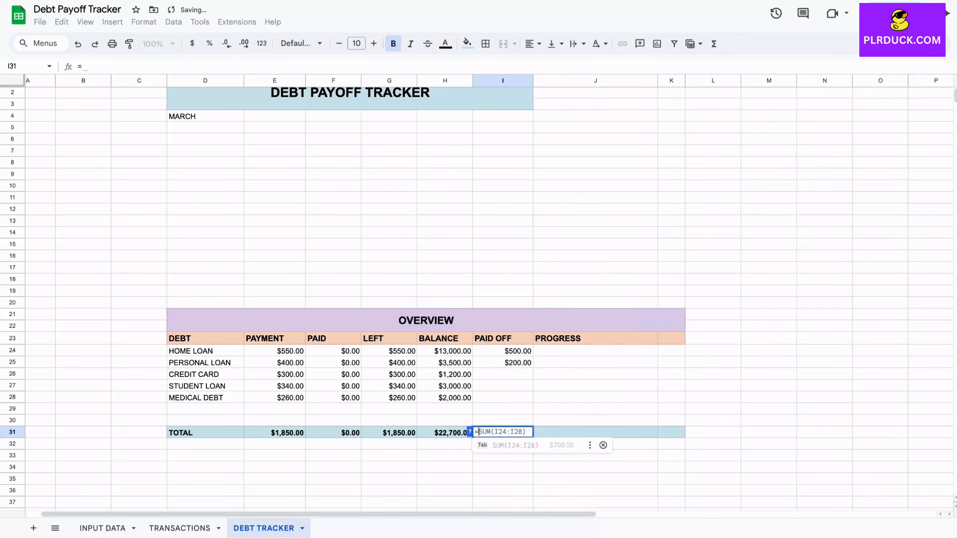
type("SUM(")
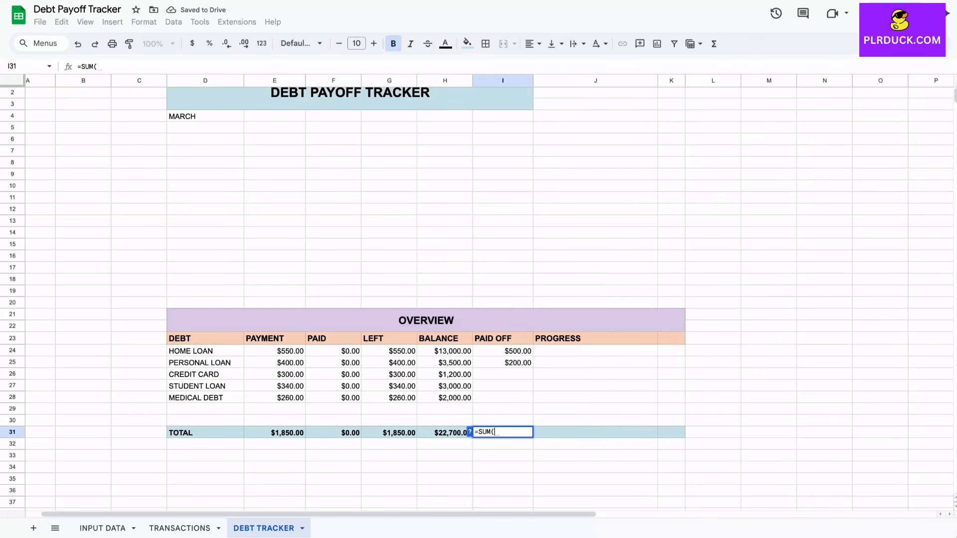
left_click_drag(503, 351, 503, 398)
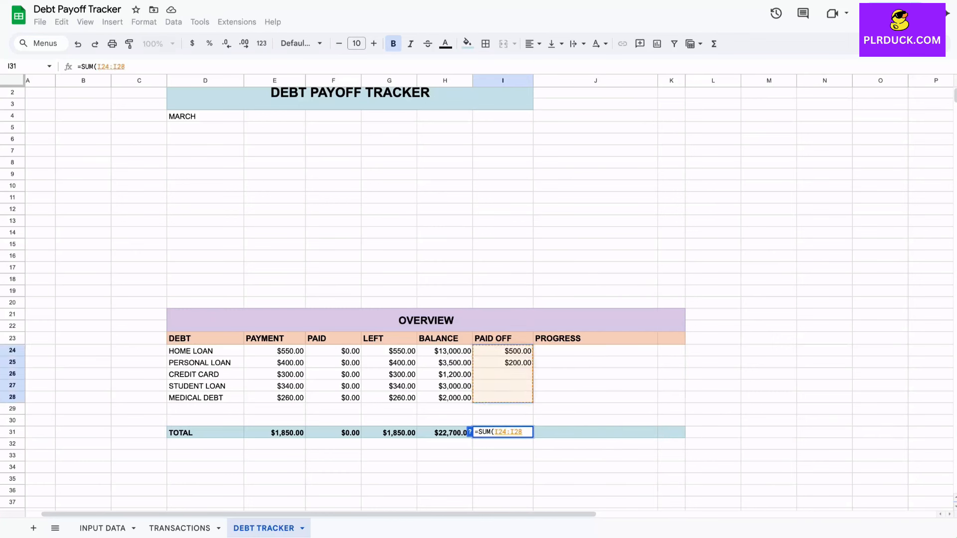
key("Return")
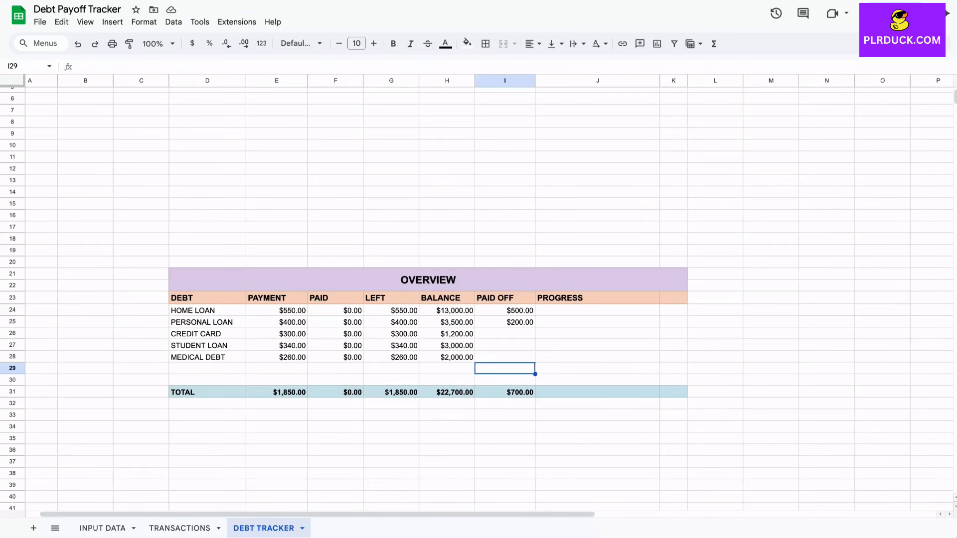
Calculate the home loan's paid-off share in K24 with =I24/H24 and fill the formula down to K28
left_click(674, 310)
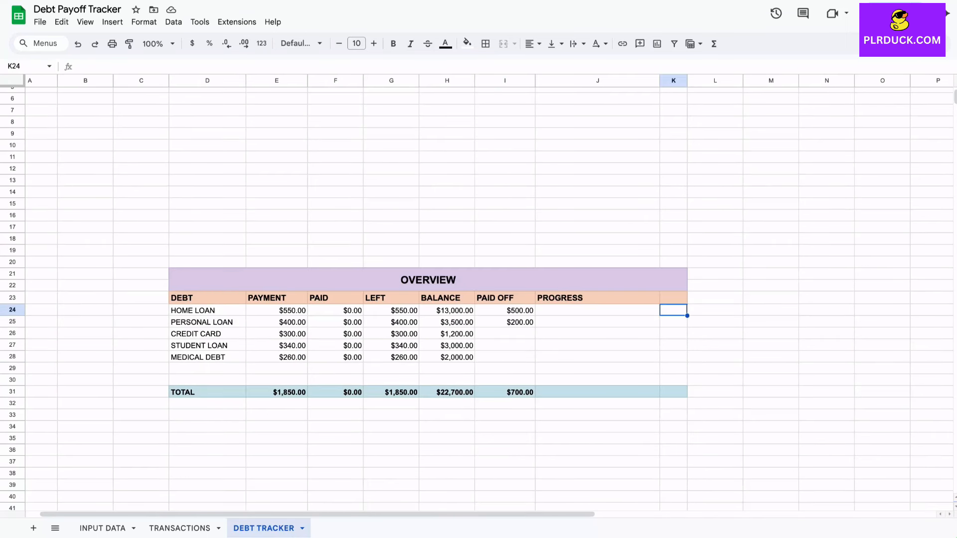
type("=")
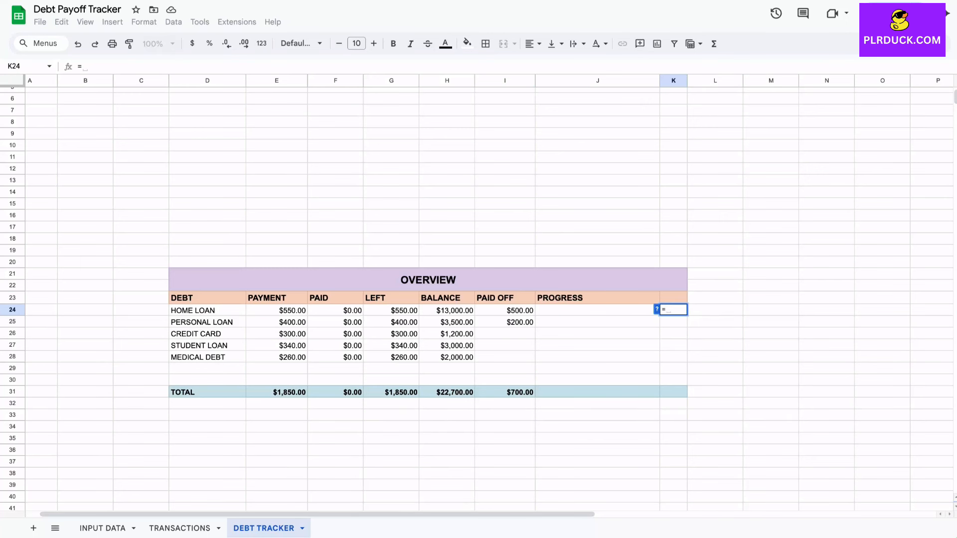
left_click(505, 310)
type("/")
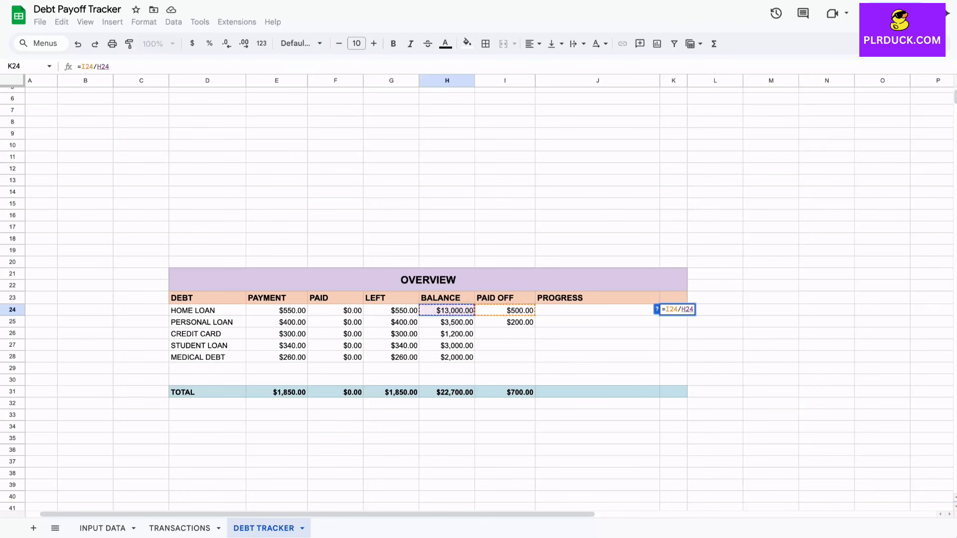
key("Return")
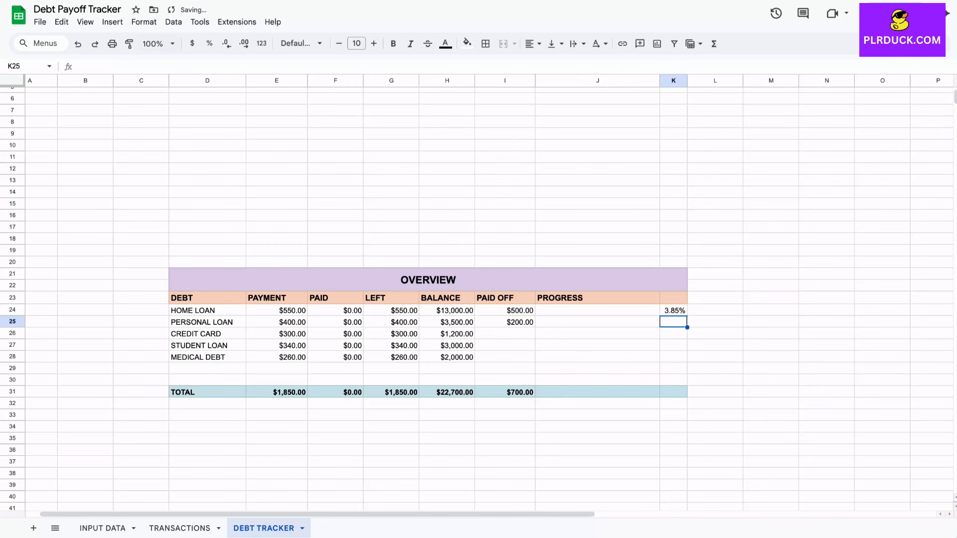
left_click(673, 310)
left_click_drag(687, 316, 680, 359)
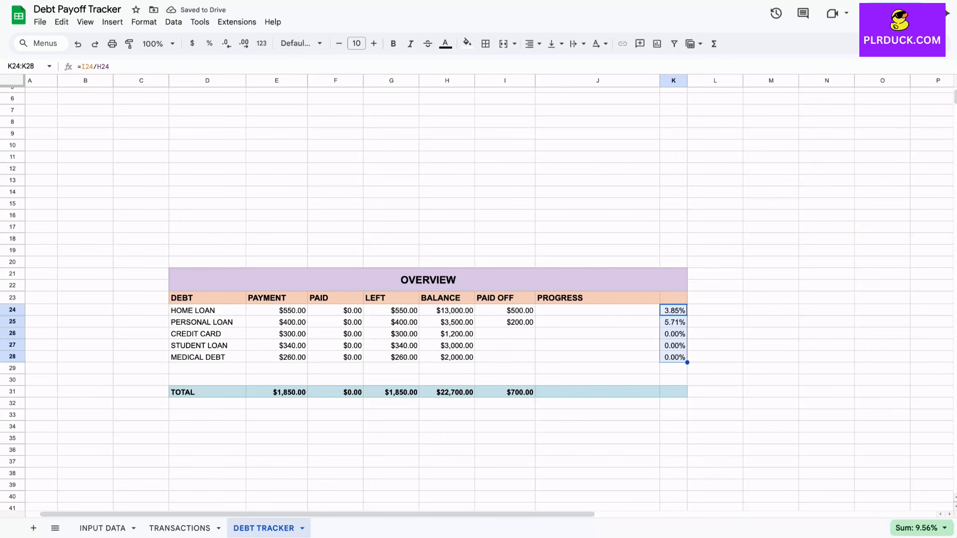
Link PROGRESS cell J24 to the percentage with =K24 and accept the suggested autofill for J25:J28
left_click(597, 310)
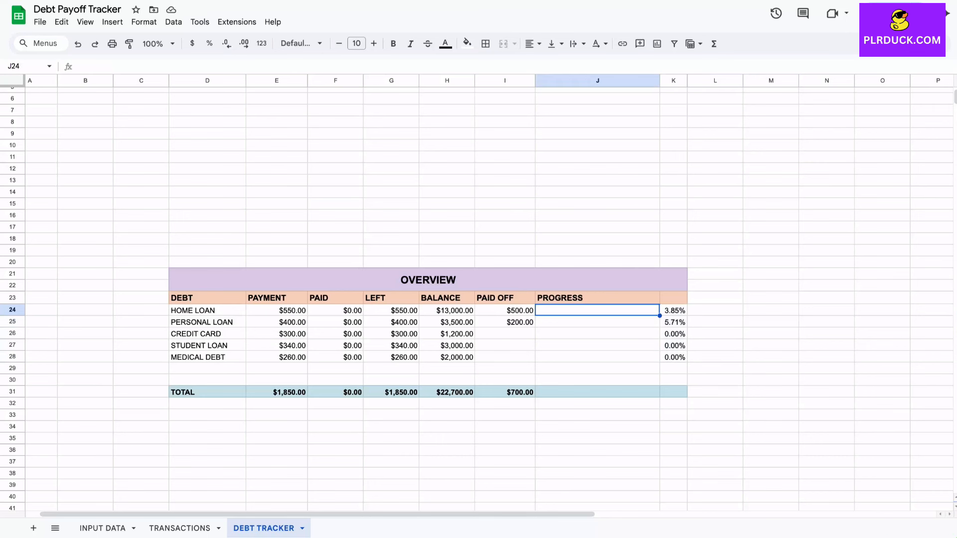
type("=")
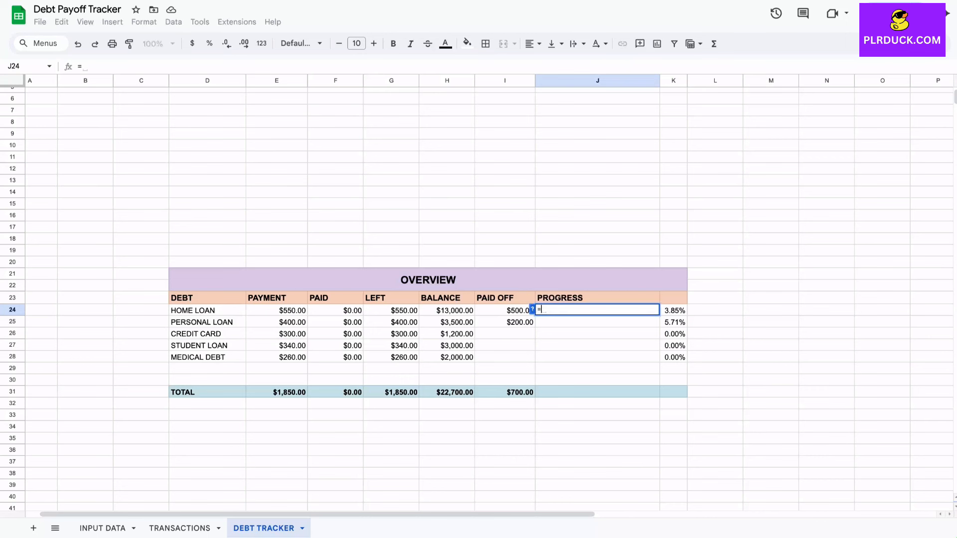
type("K24")
key("Return")
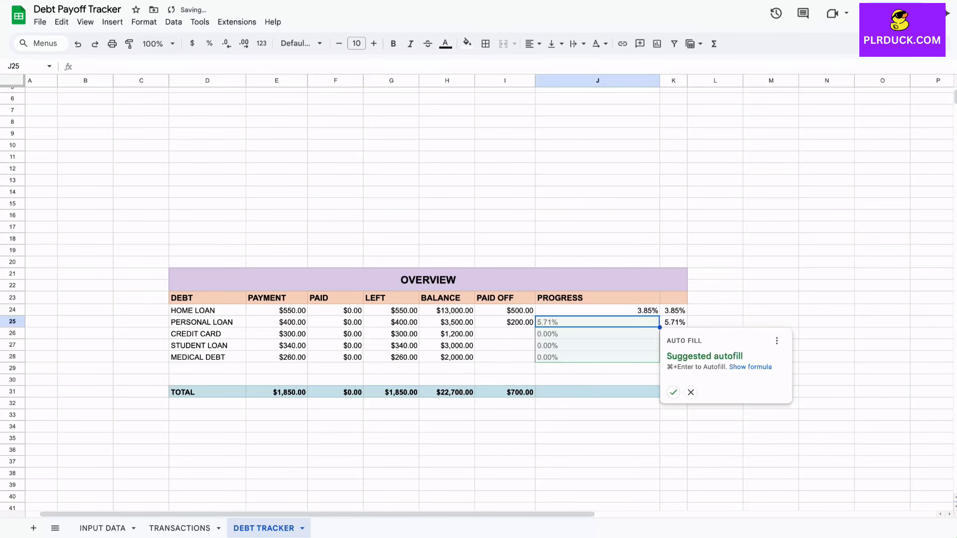
left_click(672, 392)
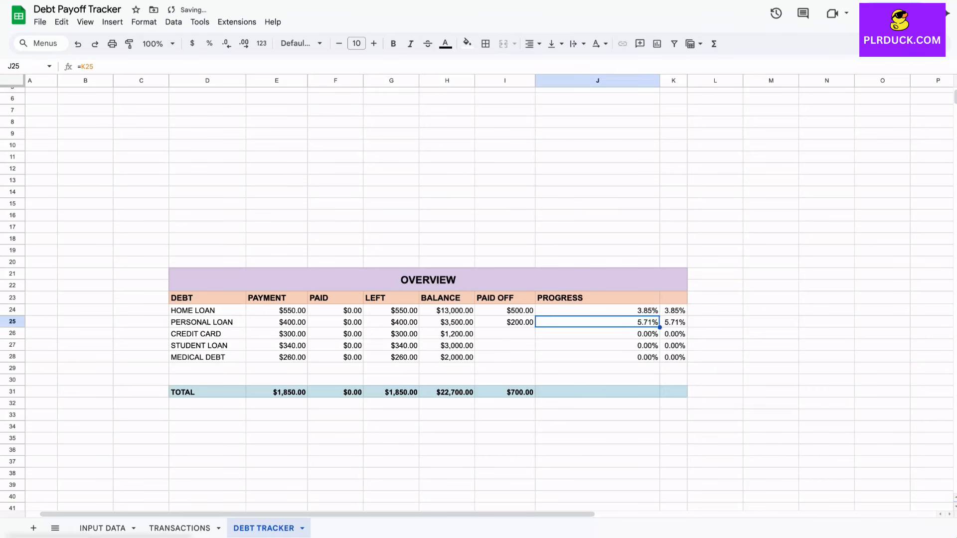
Add a color scale conditional formatting rule to the PROGRESS cells J24:J28 with the minpoint set to Number 0
left_click_drag(597, 310, 598, 357)
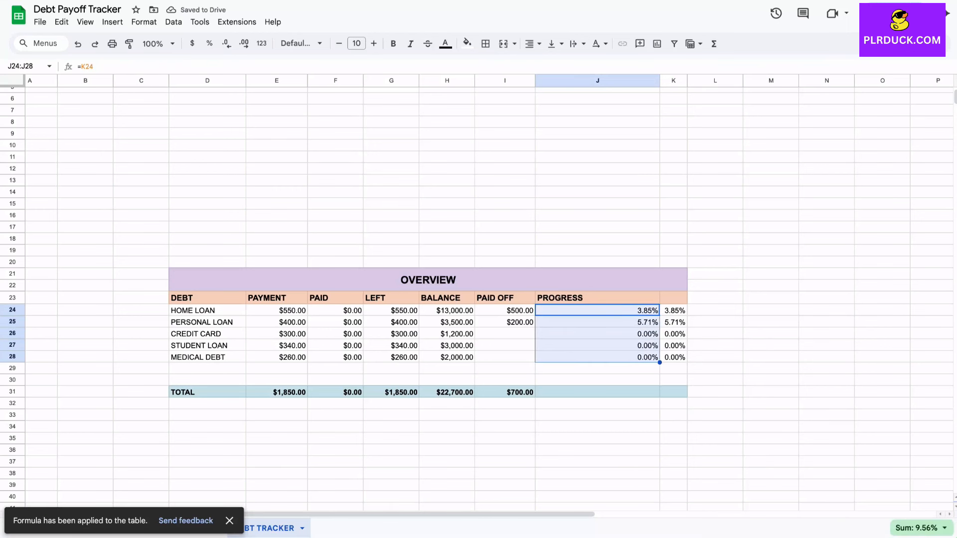
left_click(143, 22)
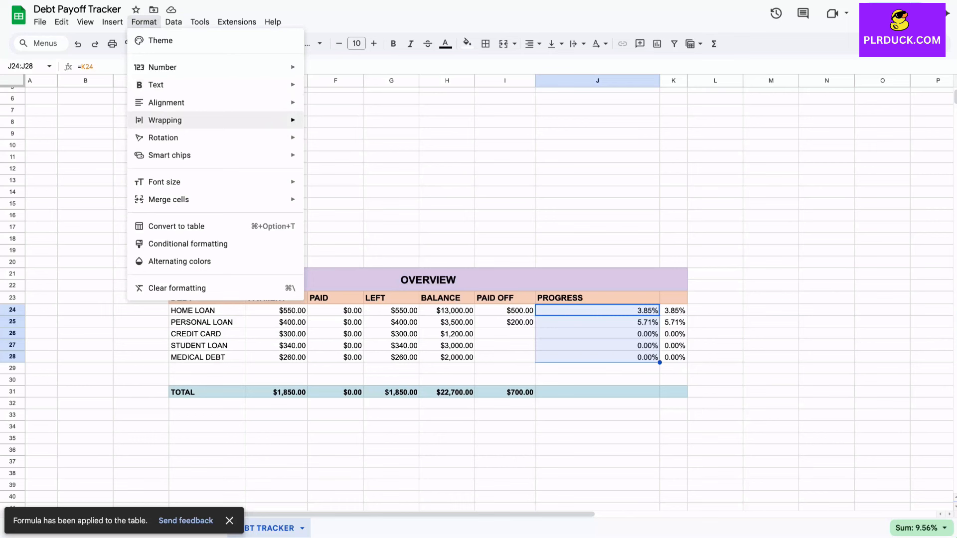
mouse_move(214, 120)
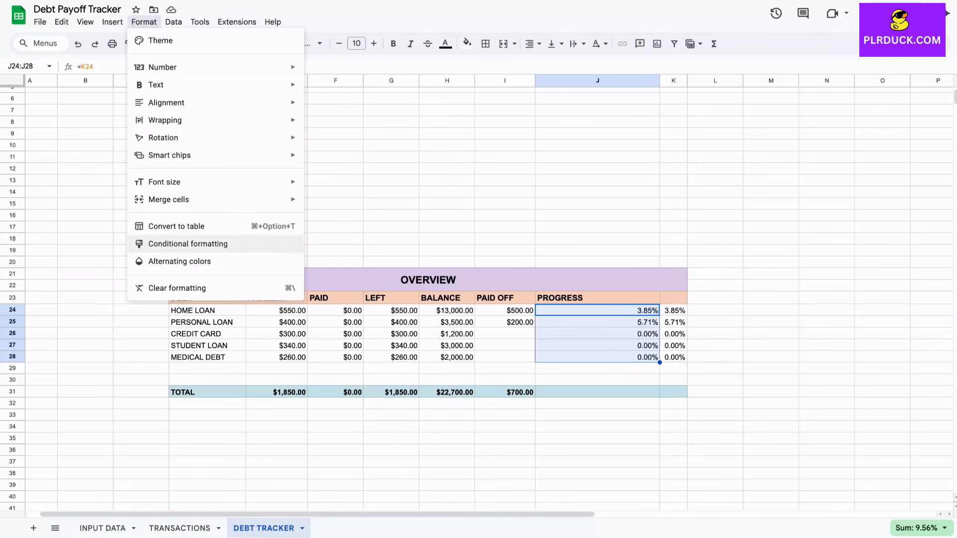
left_click(188, 244)
left_click(907, 77)
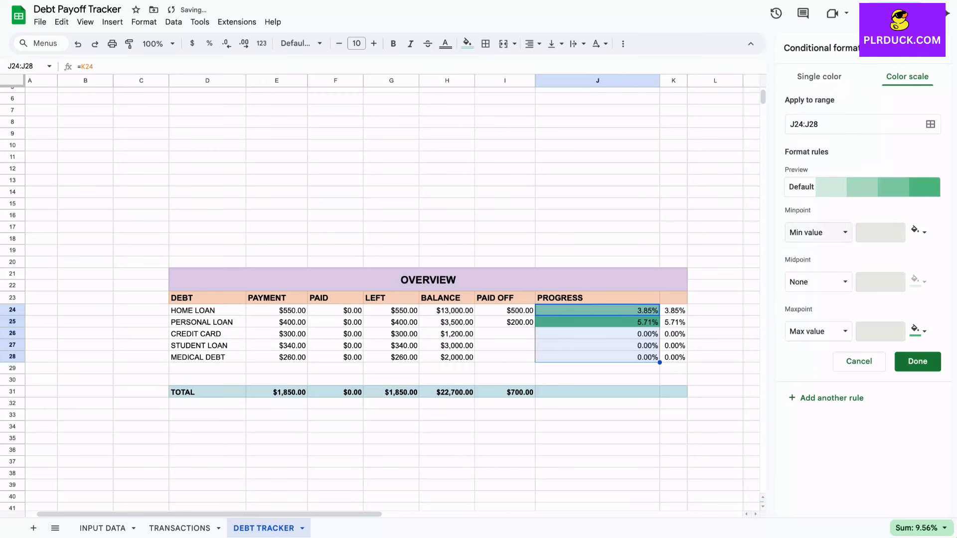
left_click(818, 232)
left_click(817, 248)
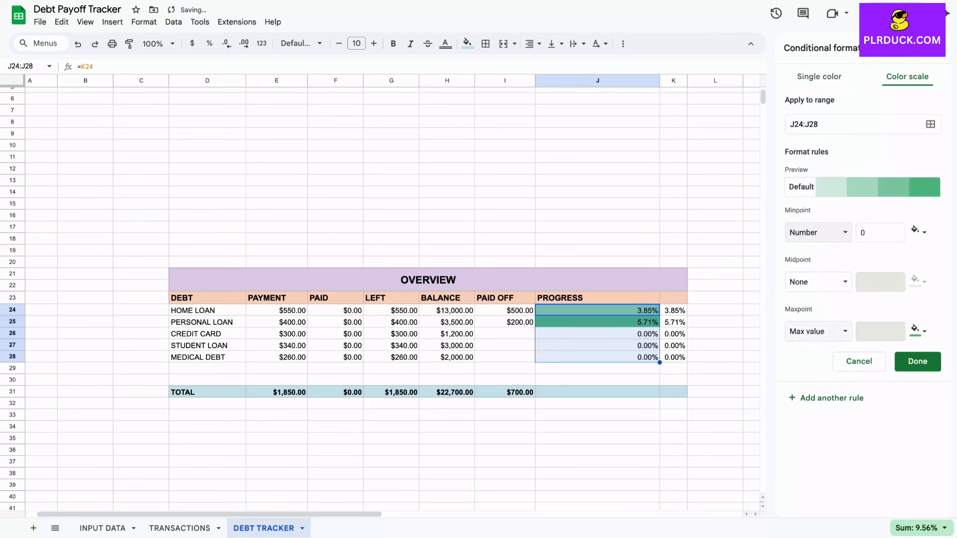
Set the color scale's maxpoint to Number 100, save the rule and close the conditional formatting settings
left_click(818, 332)
left_click(817, 346)
left_click(868, 331)
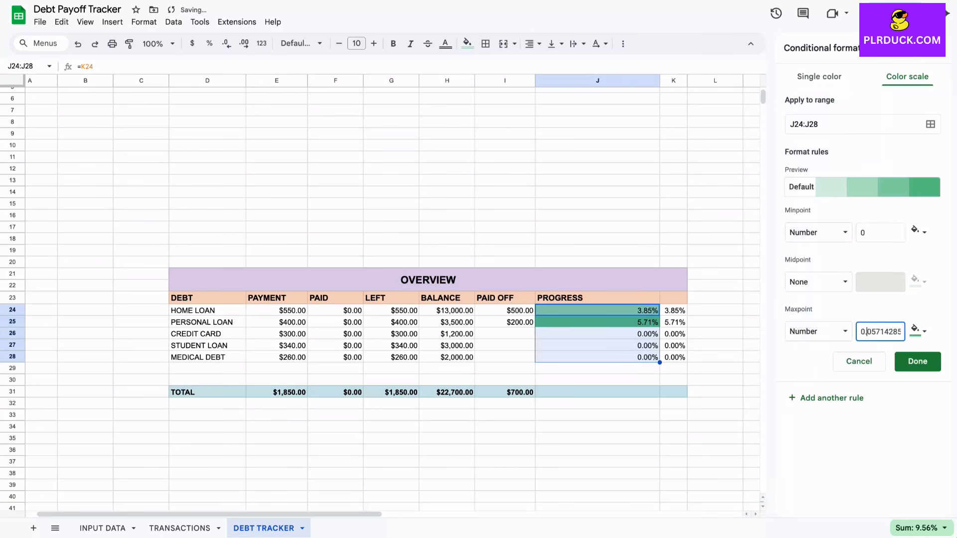
key("ctrl+a")
type("100")
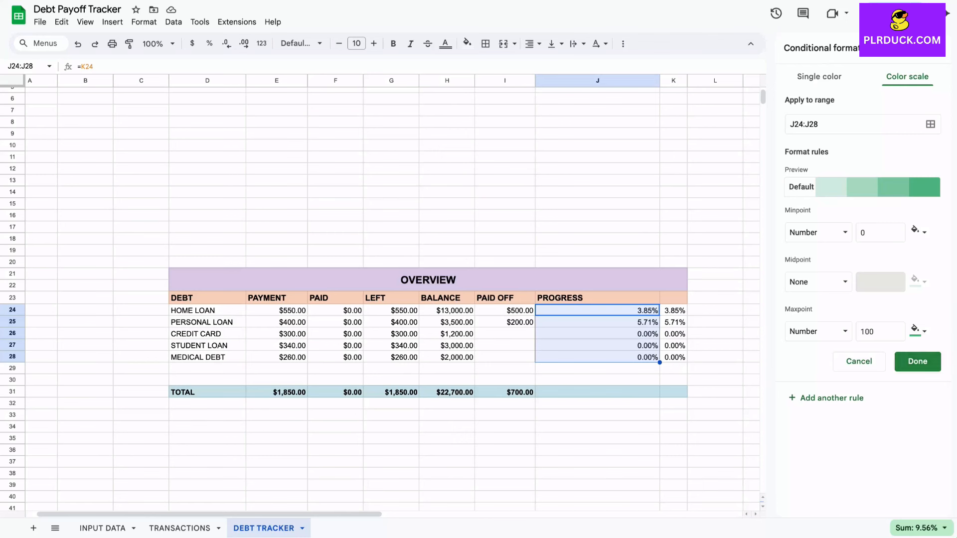
left_click(915, 362)
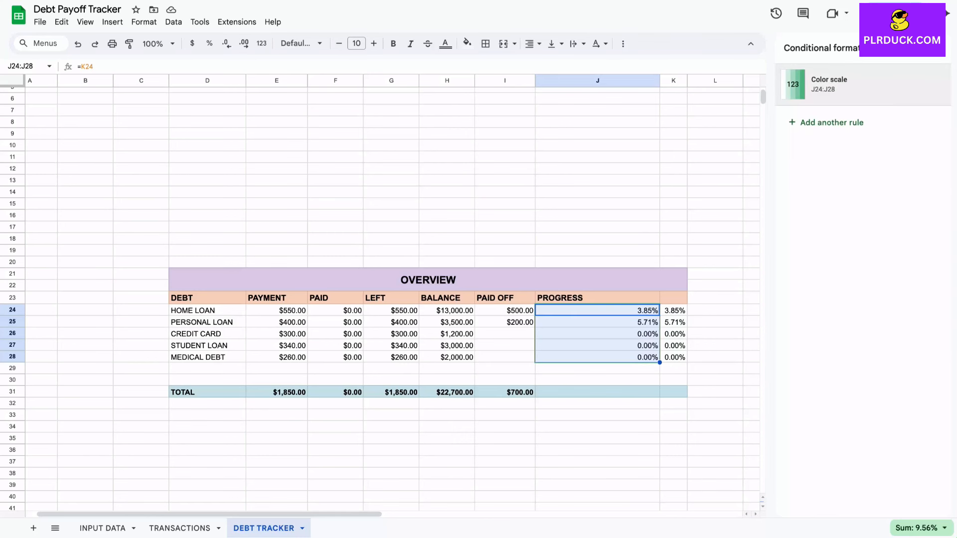
left_click(674, 193)
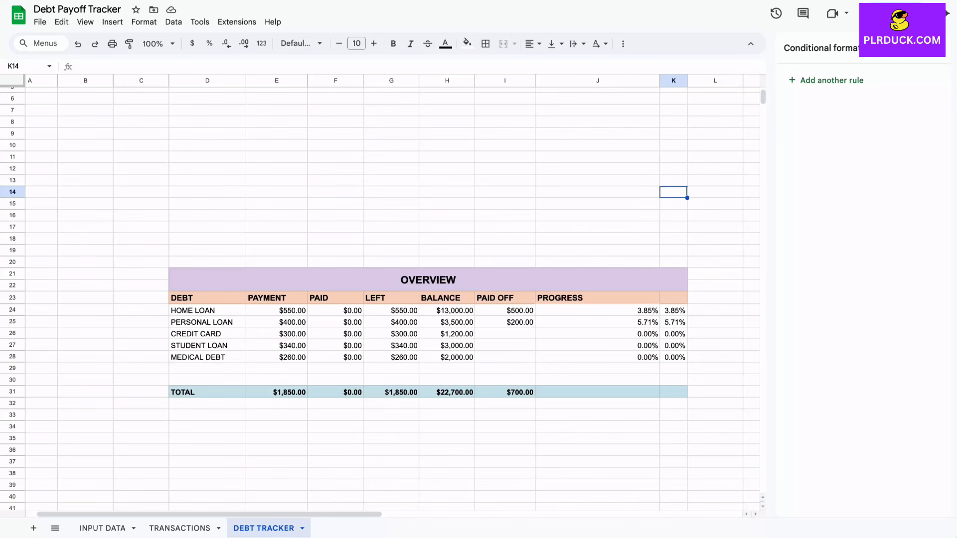
left_click(937, 48)
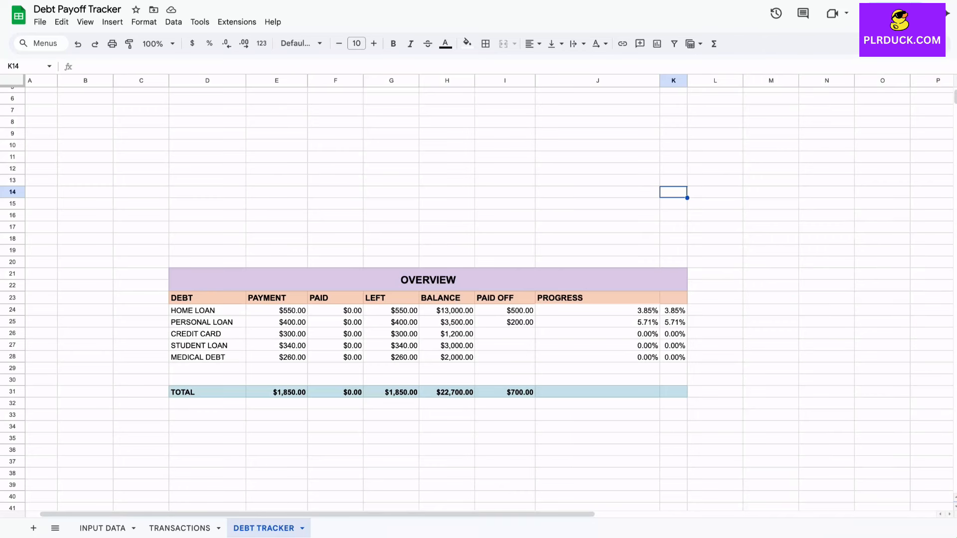
Merge cells B6:C7 beside the empty area below the title and enter the label SELECT YEAR
scroll(478, 294, "up", 3)
scroll(478, 294, "left", 1)
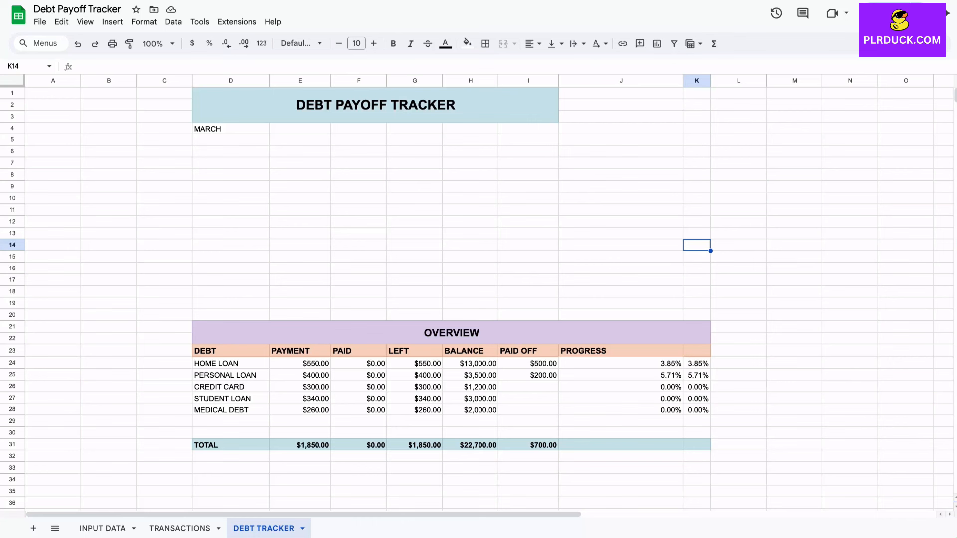
left_click(164, 151)
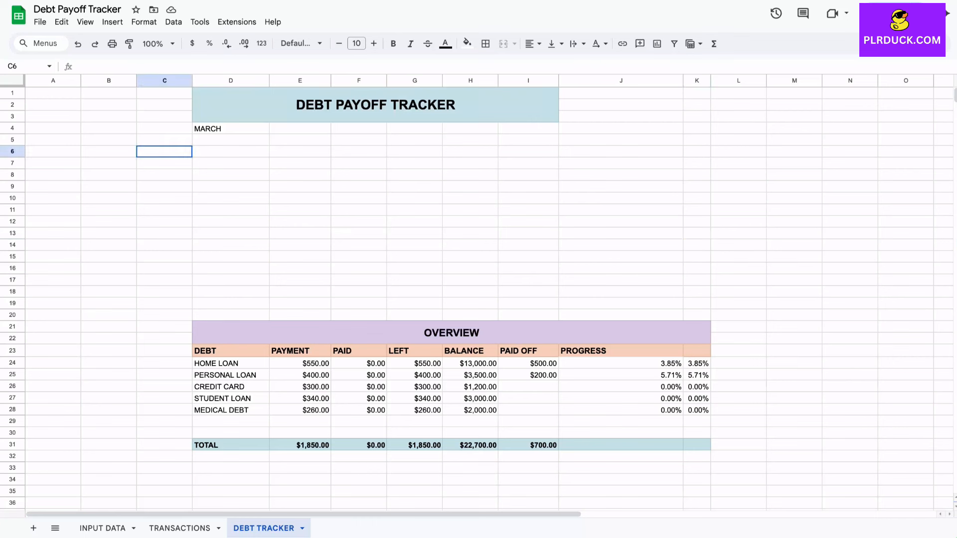
left_click_drag(108, 151, 165, 163)
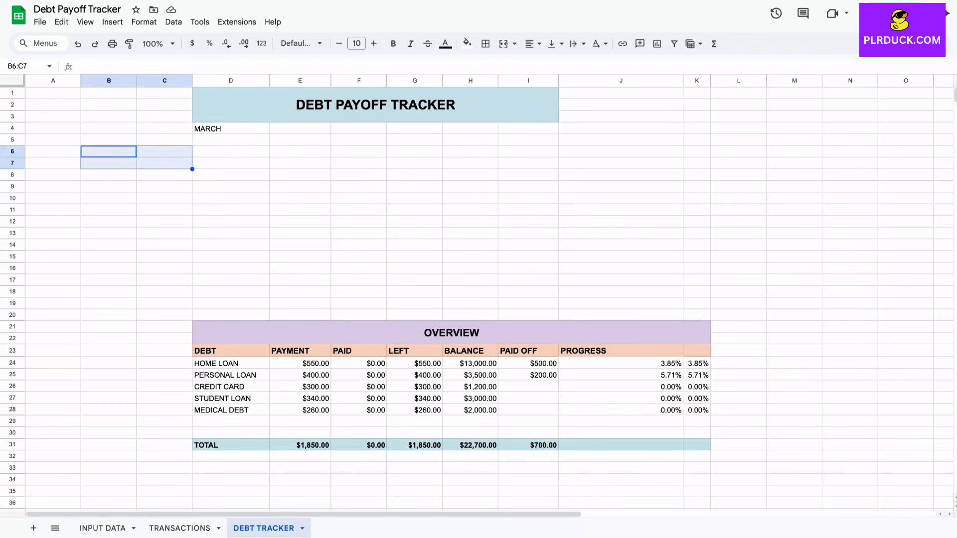
left_click(503, 43)
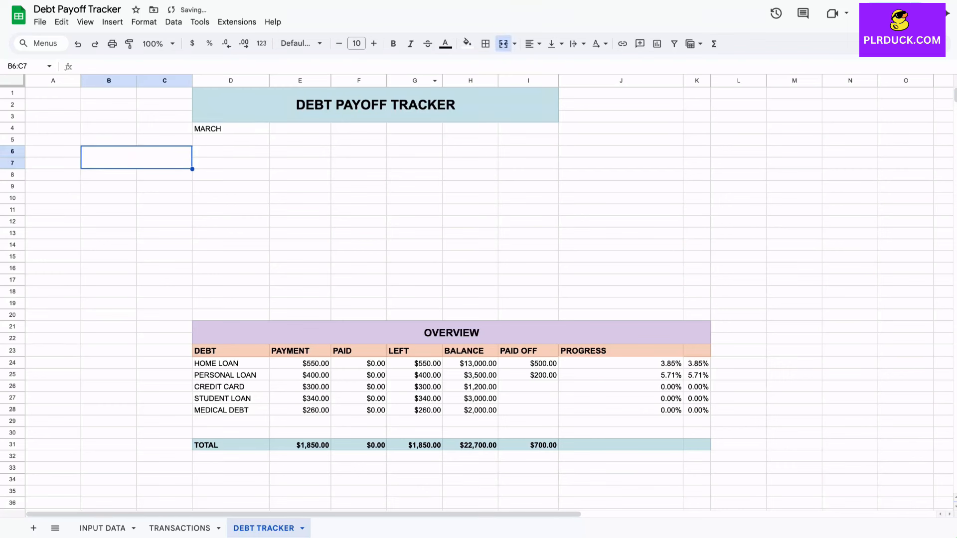
type("SELECT ")
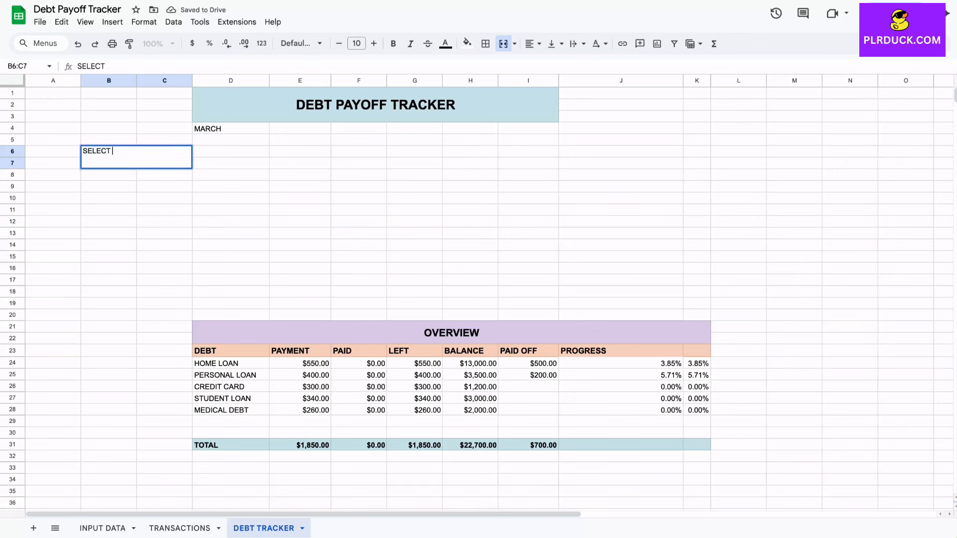
type("YEAR")
Merge cells B9:C10 below the SELECT YEAR label and enter the label SELECT MONTH
left_click_drag(109, 187, 164, 199)
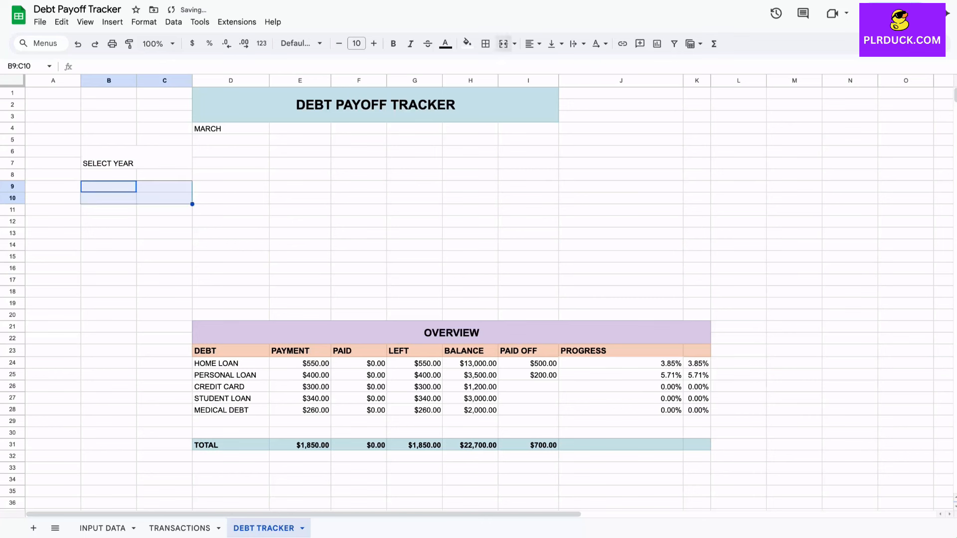
left_click(503, 43)
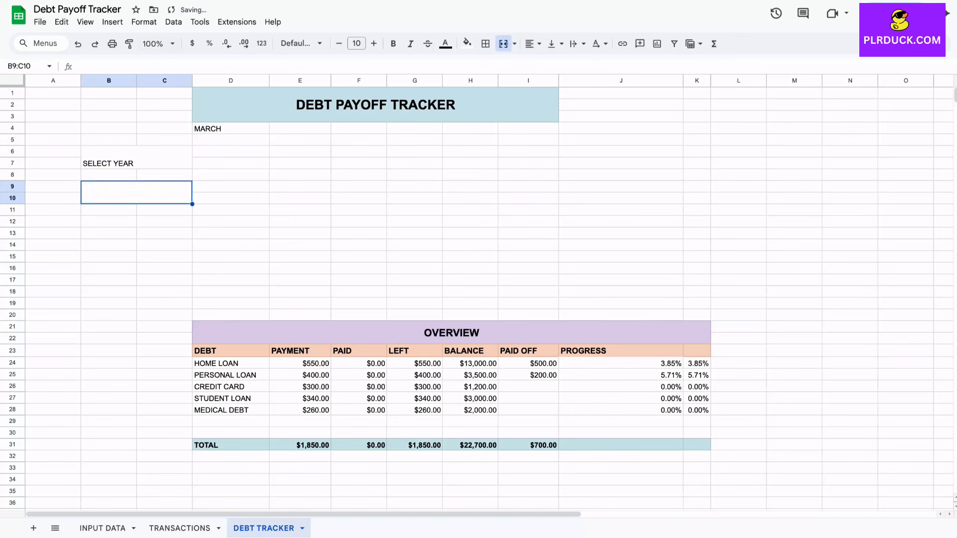
type("SELECT M")
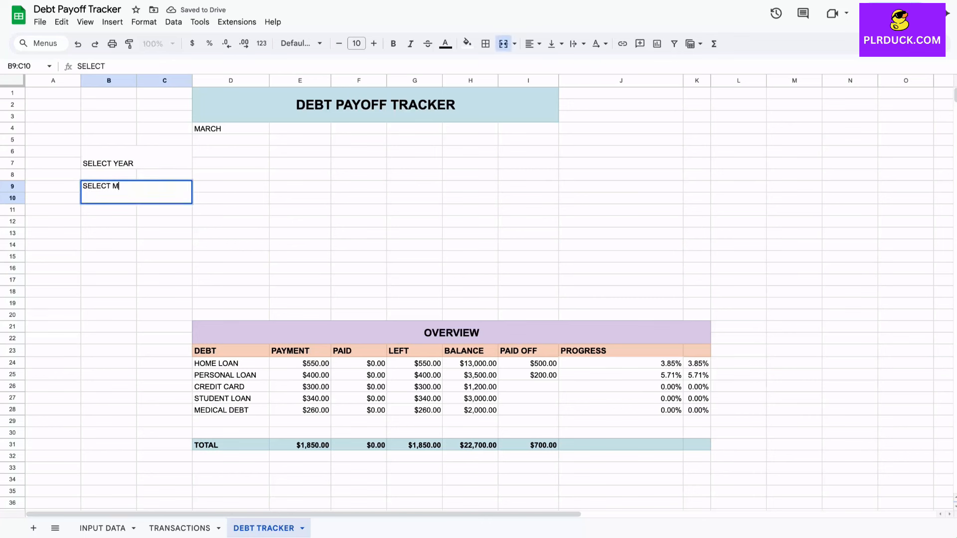
type("ONTH")
Merge D6:E7 and D9:E10 beside the two labels, and enter 2025 for the year and MARCH for the month
left_click_drag(230, 152, 300, 163)
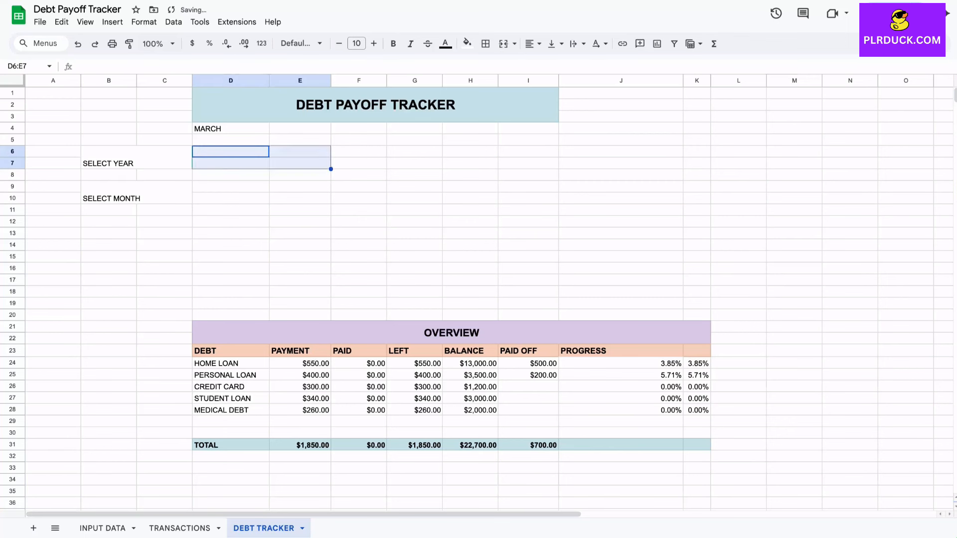
left_click(503, 43)
left_click_drag(231, 187, 300, 198)
left_click(504, 43)
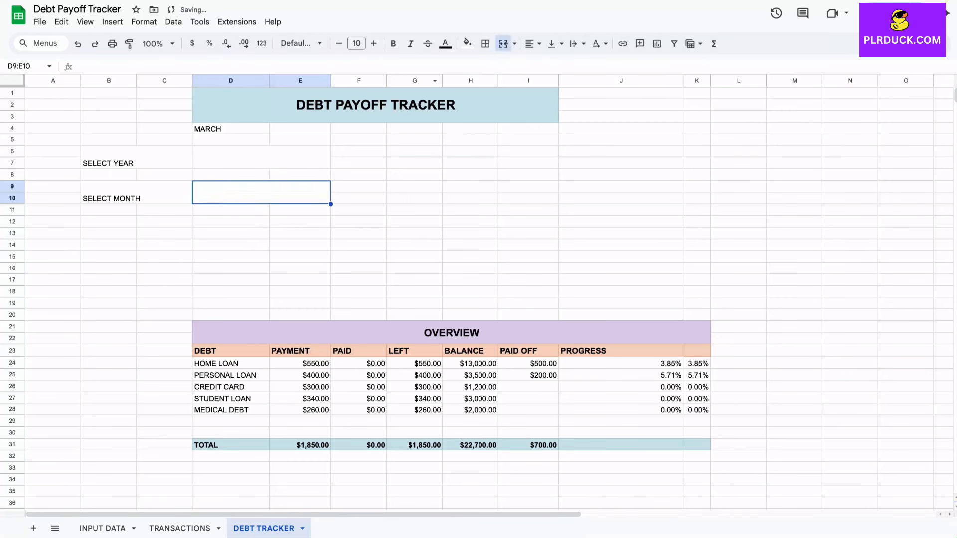
left_click(262, 157)
type("2025")
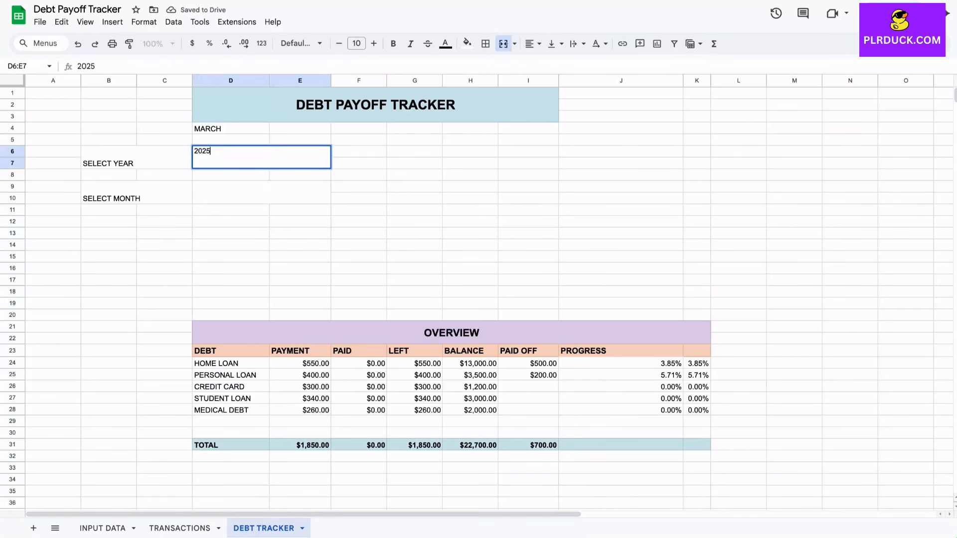
left_click(262, 193)
type("MARCH")
key("Return")
Set the year and month selection rows B6:E7 and B9:E10 to font size 16 and bold
left_click_drag(136, 157, 262, 159)
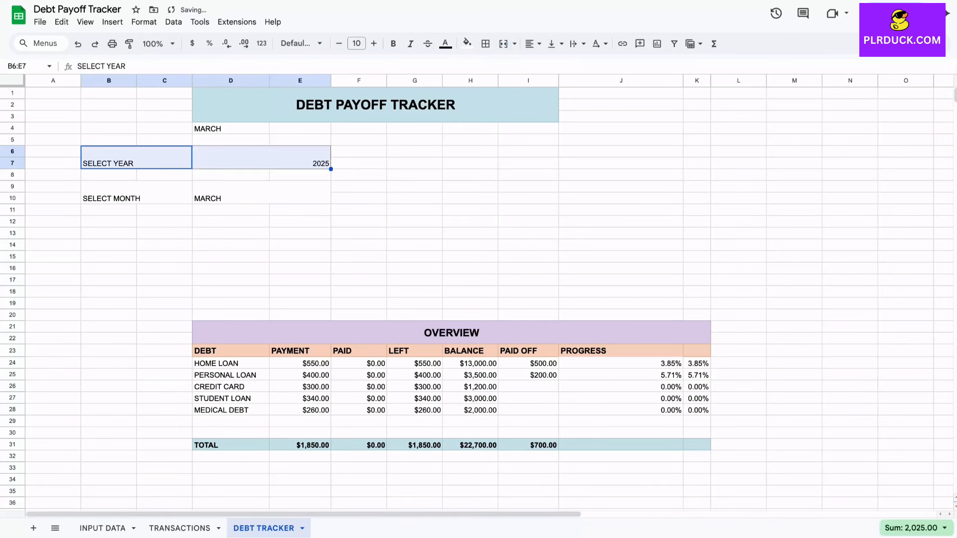
left_click_drag(136, 193, 262, 194)
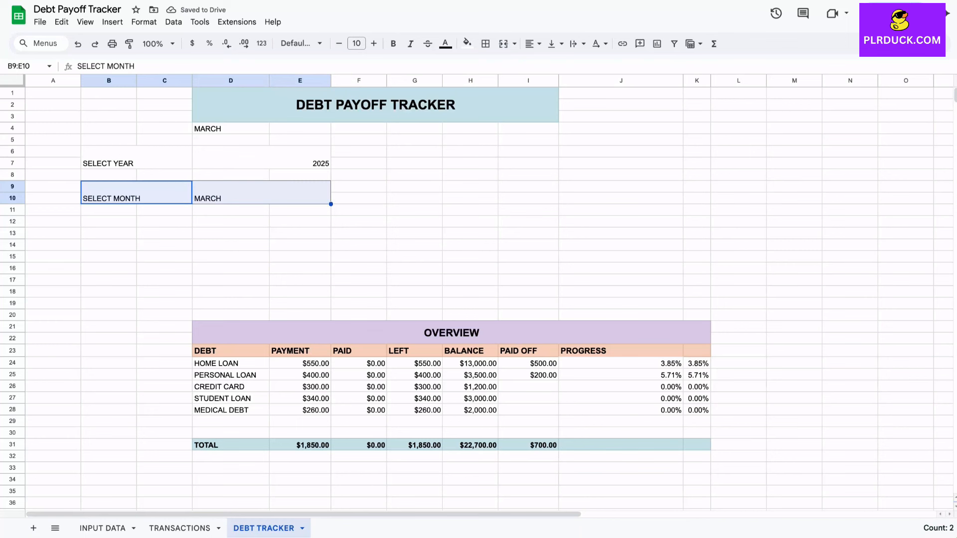
left_click_drag(136, 157, 262, 158)
left_click_drag(137, 192, 262, 194)
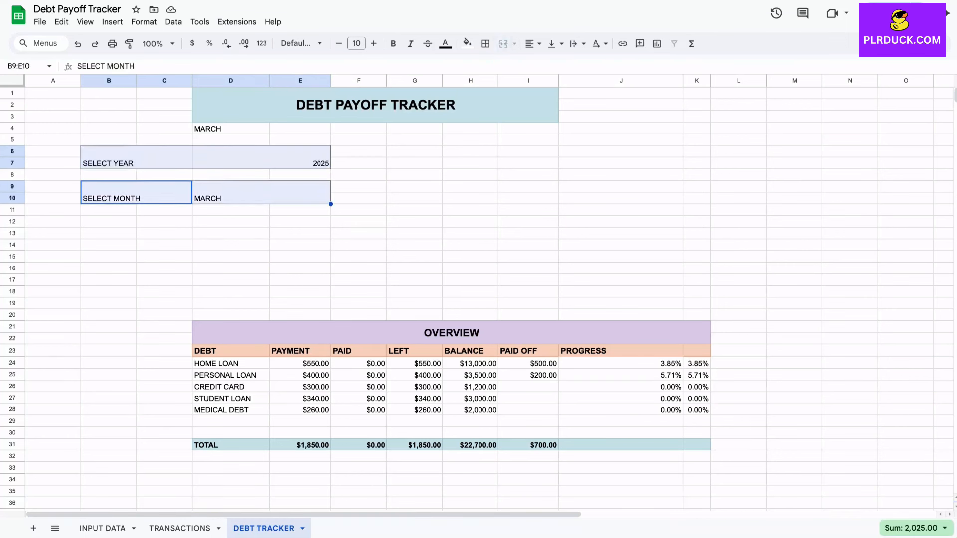
left_click(373, 43)
left_click(374, 43)
left_click(373, 43)
left_click(374, 43)
left_click(374, 43)
left_click(373, 43)
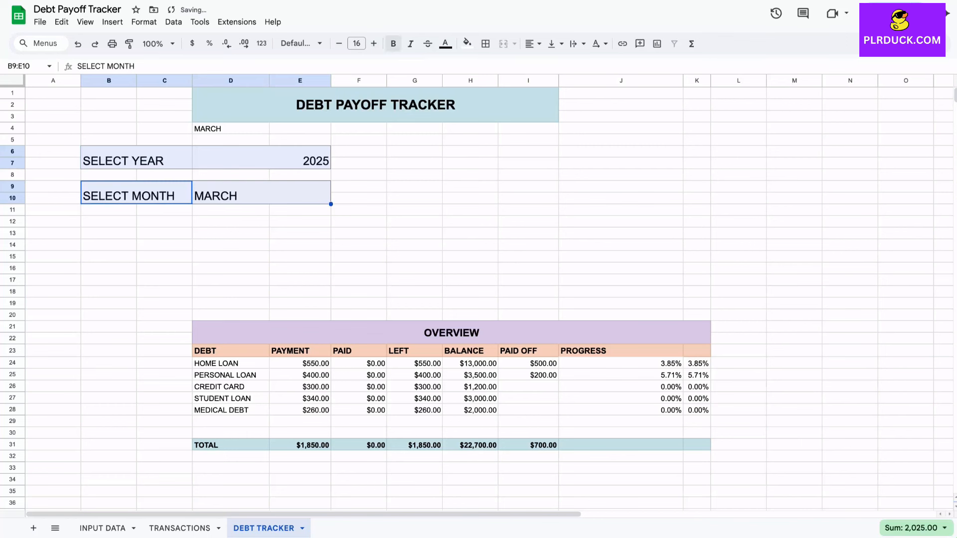
left_click(394, 43)
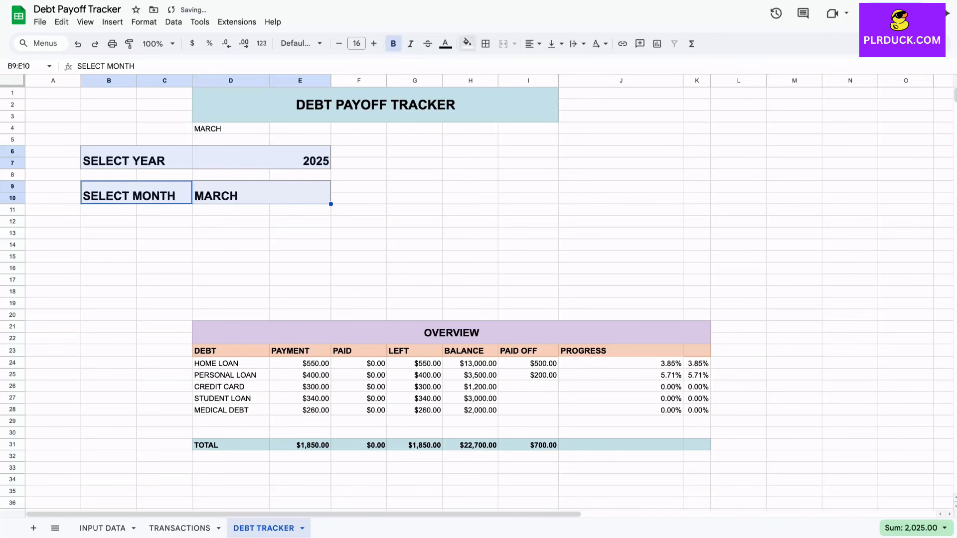
Center the year and month selection cells horizontally and vertically, and apply all borders to them
left_click(532, 43)
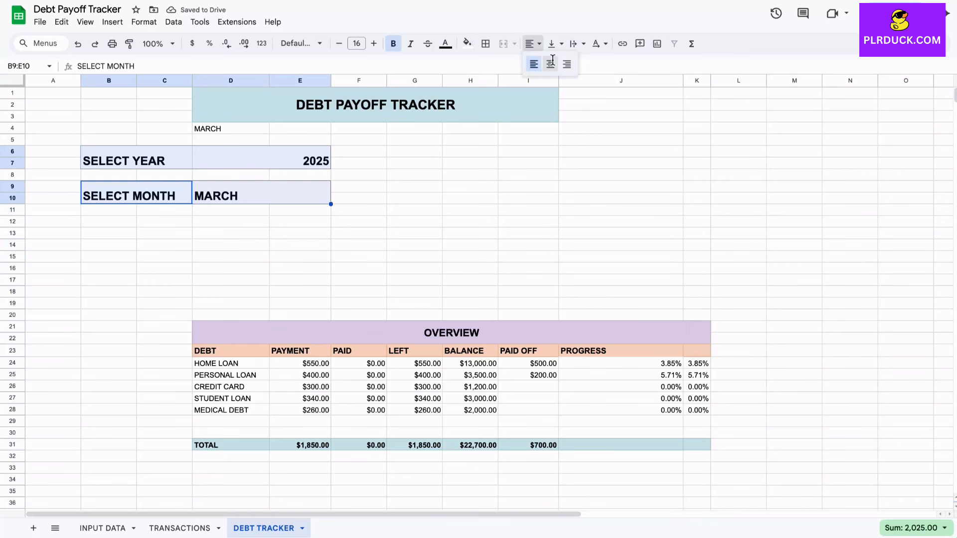
left_click(551, 63)
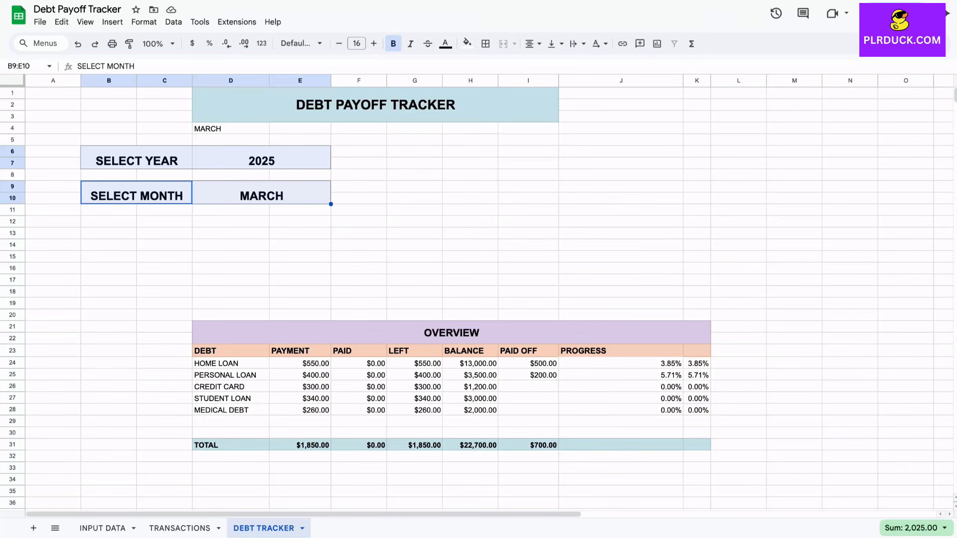
left_click(485, 44)
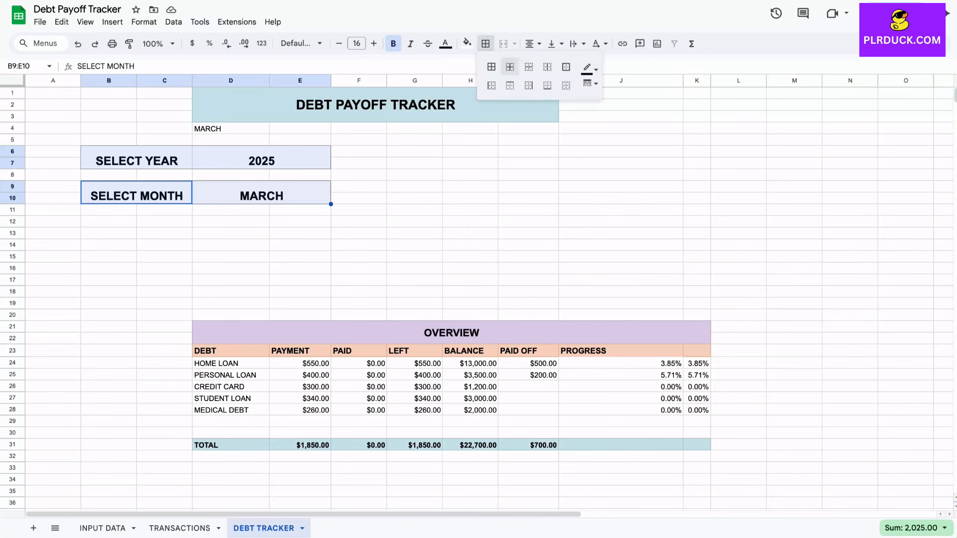
left_click(491, 66)
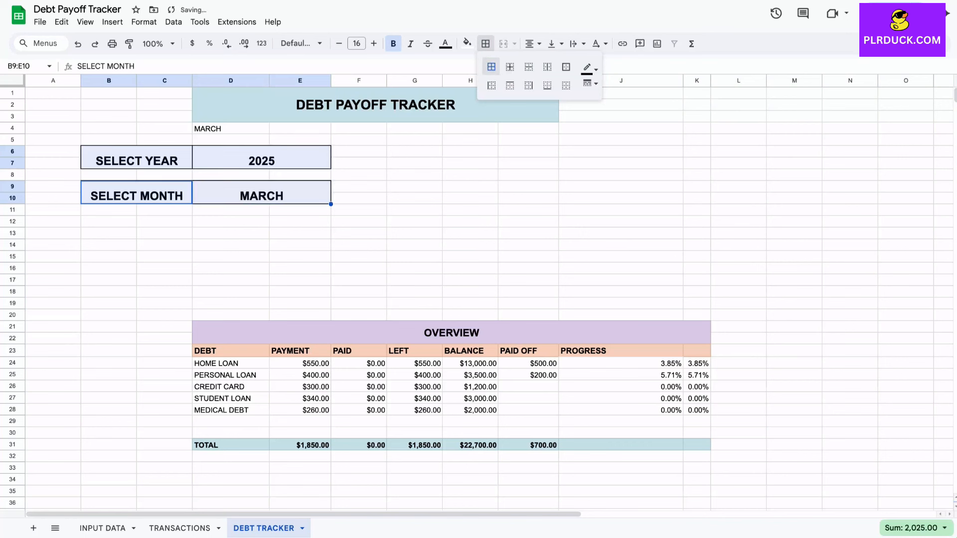
left_click(555, 43)
left_click(572, 65)
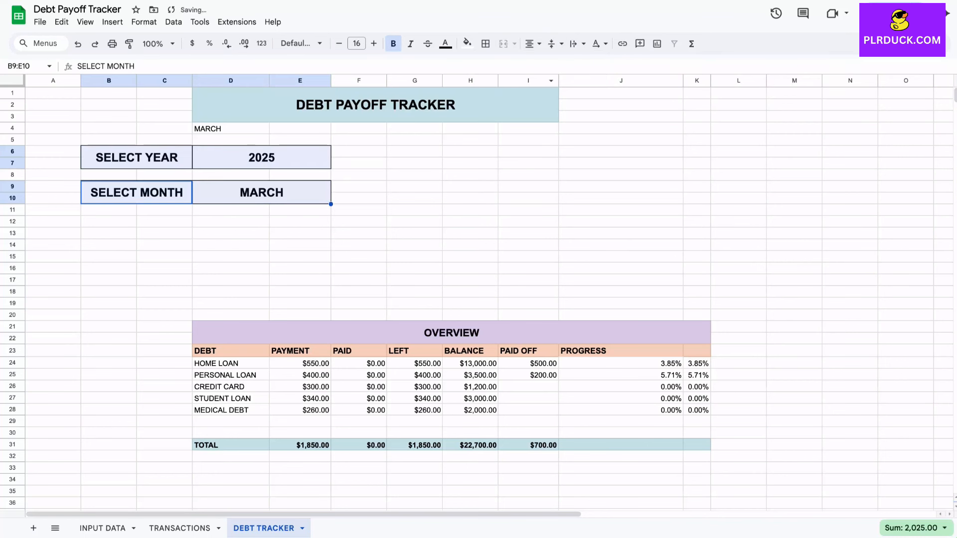
left_click(359, 175)
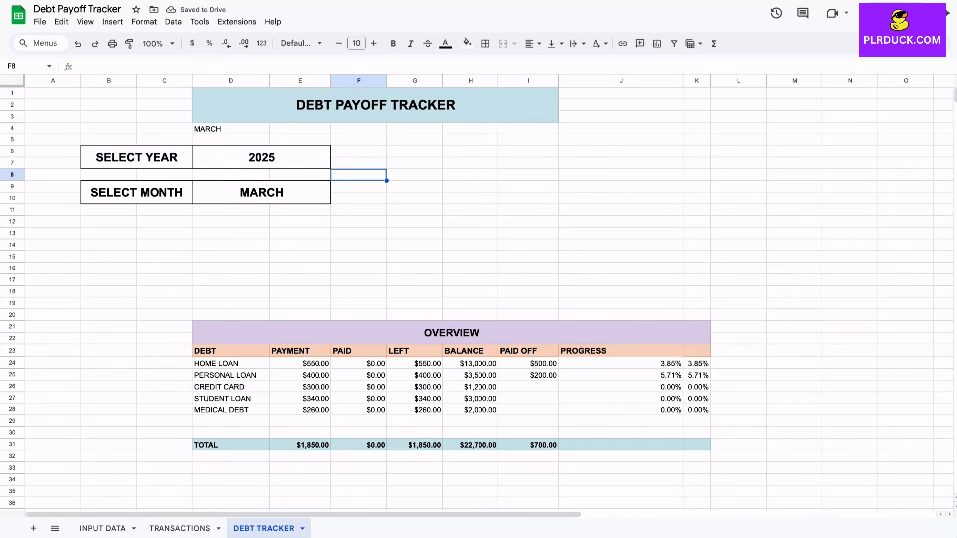
Merge G6:H7 and G9:H10, and label them PAYMENT and LEFT
left_click_drag(414, 152, 470, 163)
left_click(504, 43)
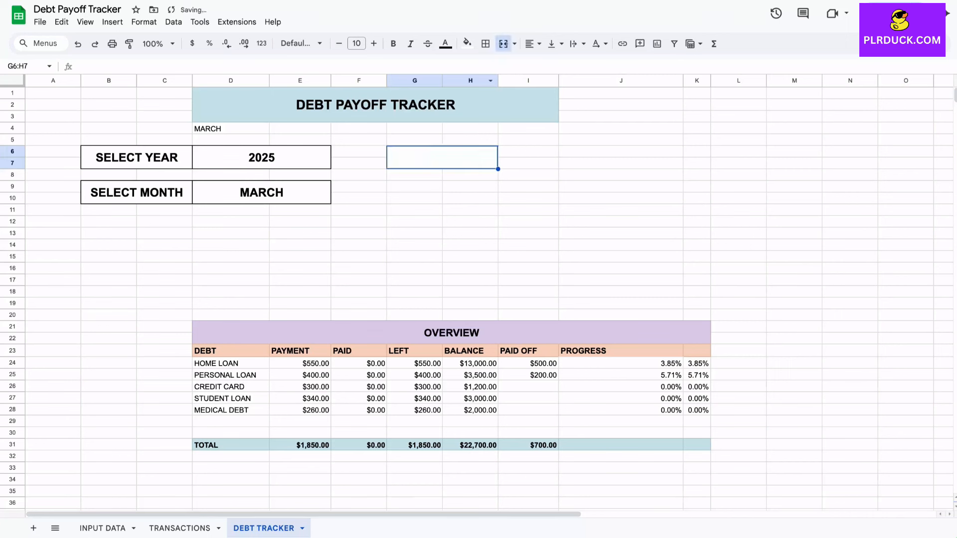
left_click_drag(415, 186, 470, 198)
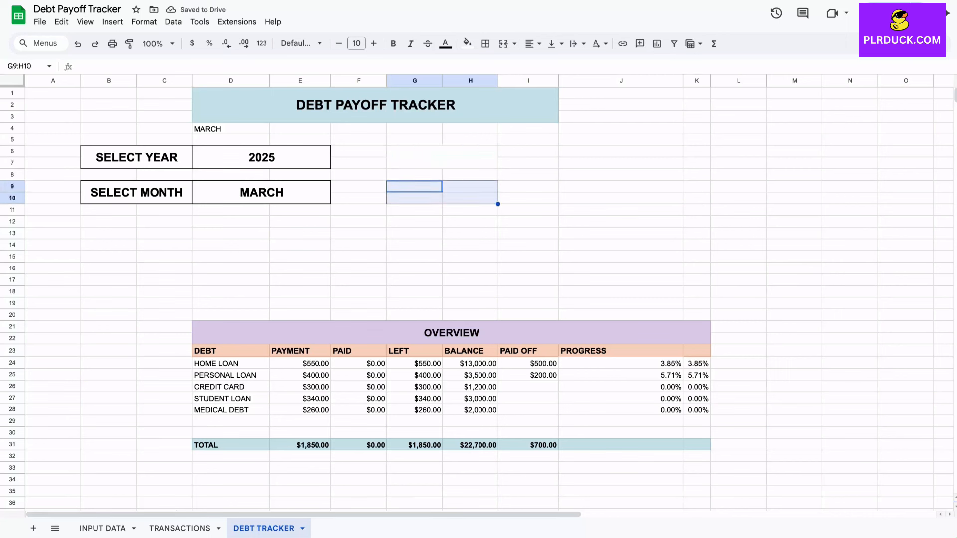
left_click(504, 43)
left_click(442, 158)
type("PAYMENT")
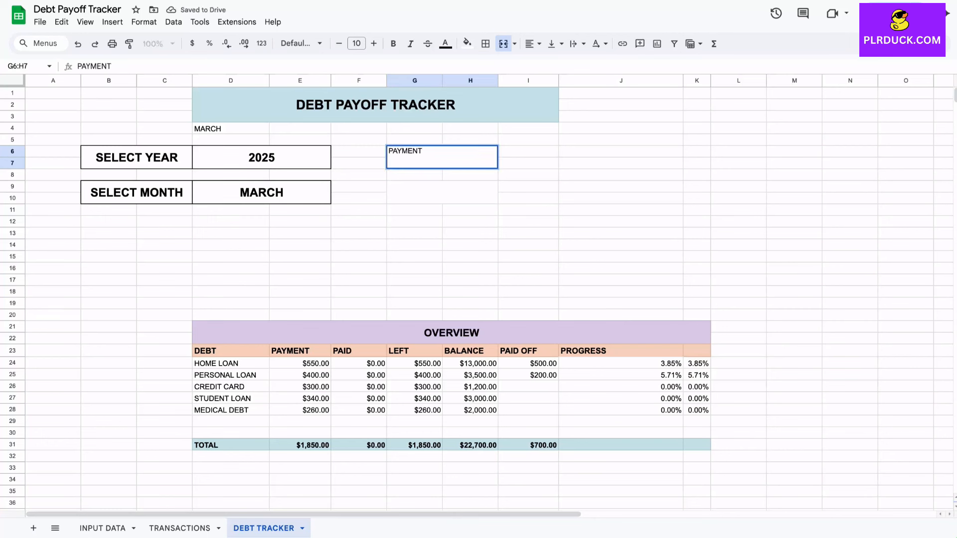
left_click(443, 192)
type("LEFT")
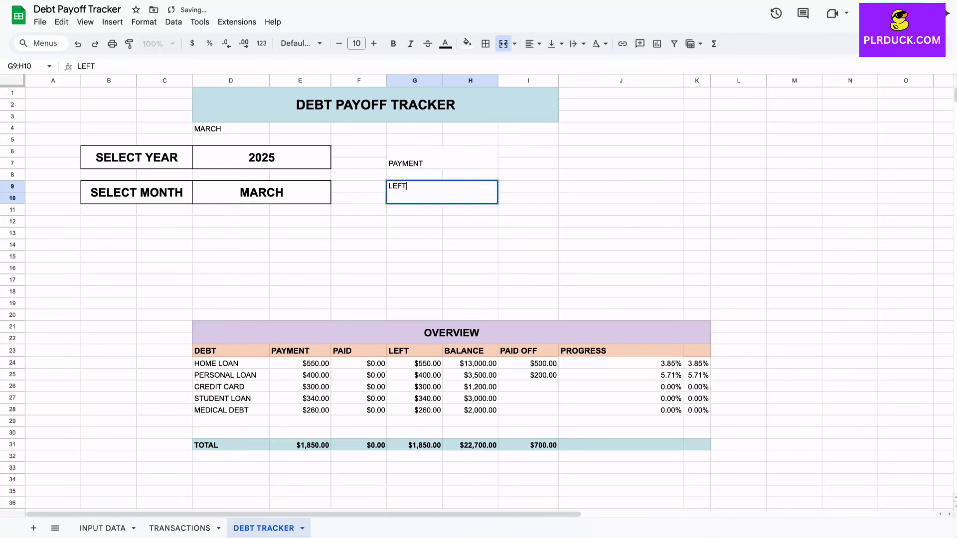
Merge I6:I7 and I9:I10 as value cells beside PAYMENT and LEFT, and narrow column J
left_click(529, 152)
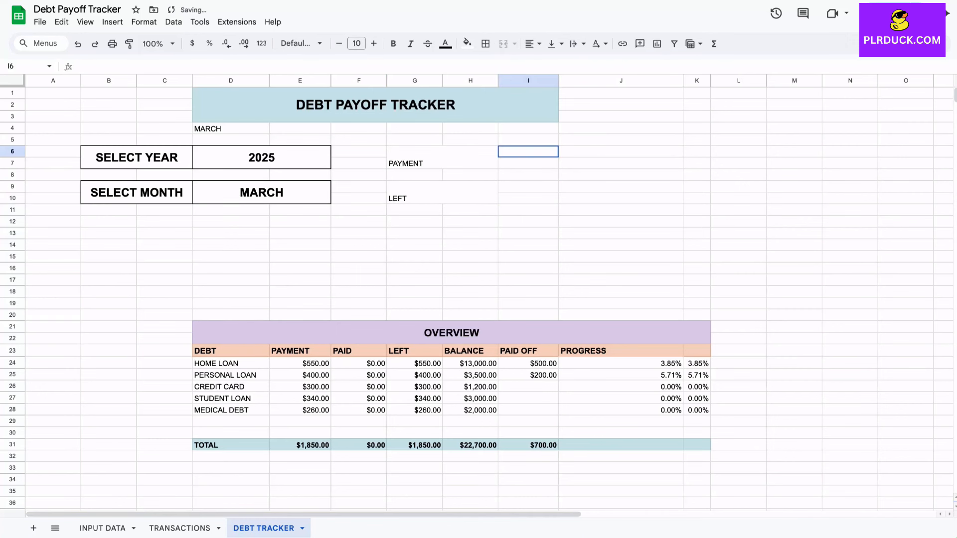
key("shift+Down")
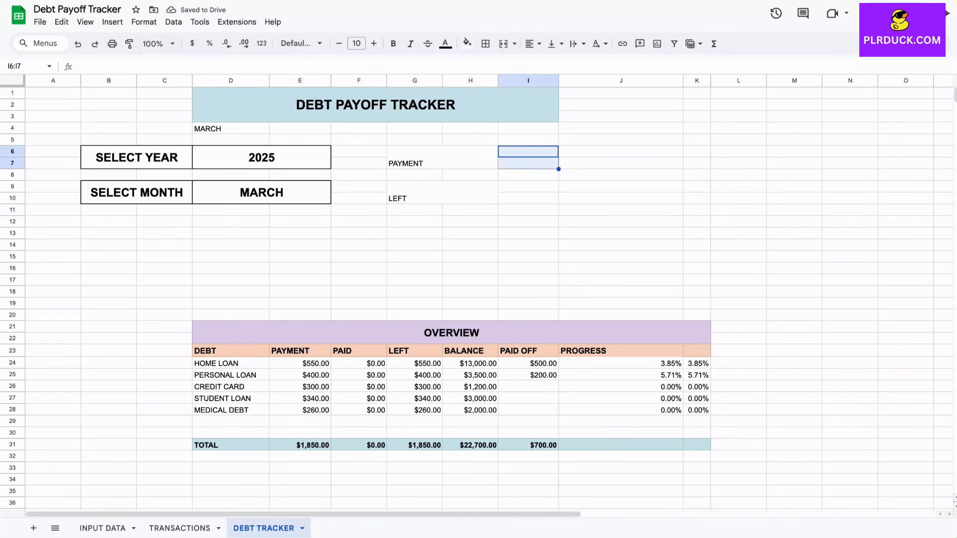
left_click(503, 44)
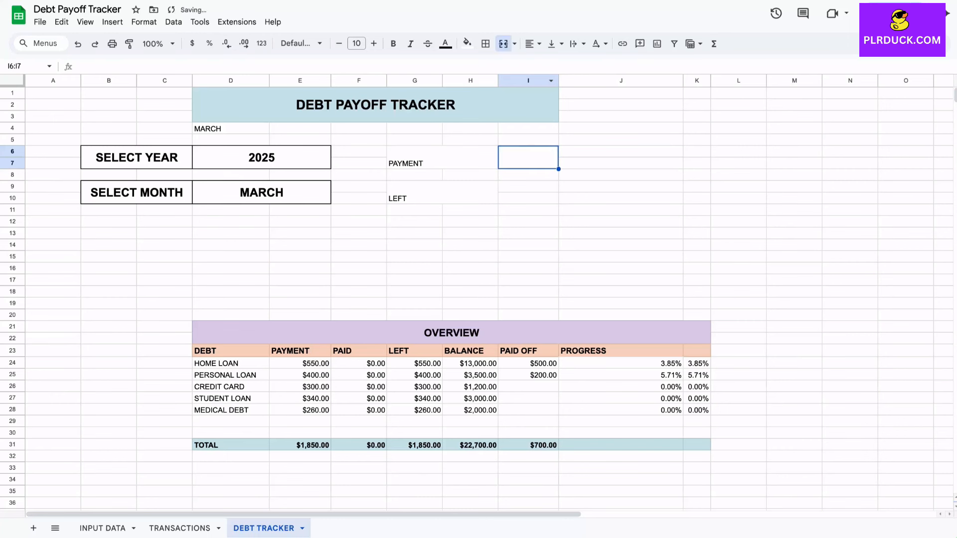
left_click_drag(528, 187, 529, 198)
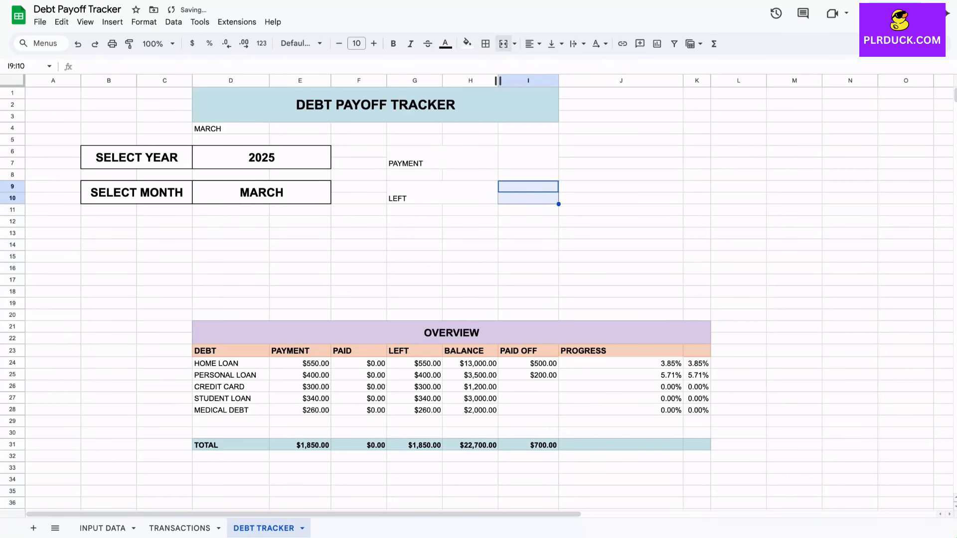
left_click(503, 43)
left_click_drag(682, 80, 639, 81)
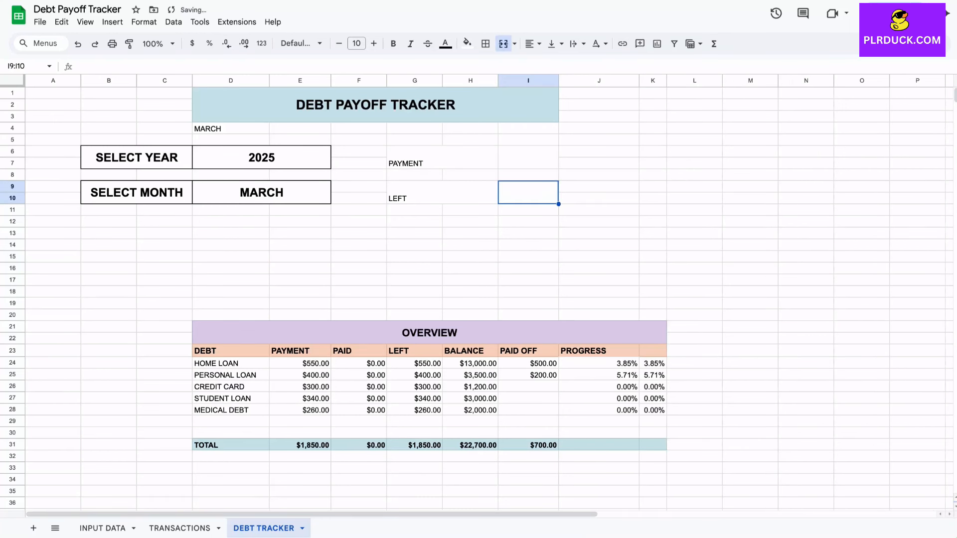
Merge K6:L7 and K9:L10, and label them BALANCE and PAID OFF
left_click_drag(652, 151, 694, 163)
left_click(504, 44)
left_click_drag(653, 186, 694, 199)
left_click(504, 43)
left_click(680, 158)
type("BALANCE")
left_click(680, 192)
type("PAID OFF")
Merge M6:N7 and M9:N10 as value cells beside the BALANCE and PAID OFF labels
left_click(694, 175)
left_click_drag(750, 151, 806, 163)
left_click(503, 43)
left_click_drag(750, 186, 806, 199)
left_click(503, 44)
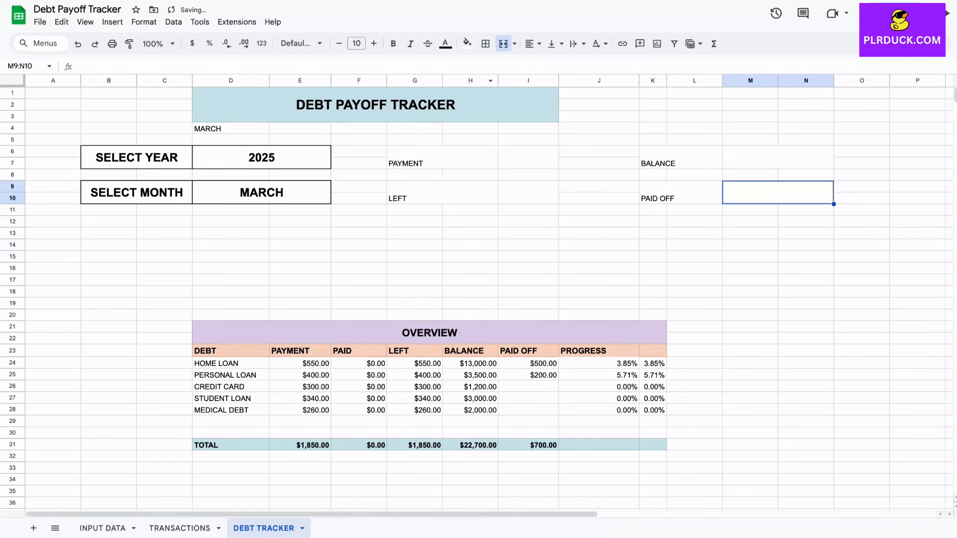
Apply all borders to the PAYMENT, LEFT, BALANCE and PAID OFF boxes, including their value cells
left_click_drag(442, 157, 529, 157)
left_click_drag(442, 192, 529, 192)
left_click_drag(681, 157, 777, 157)
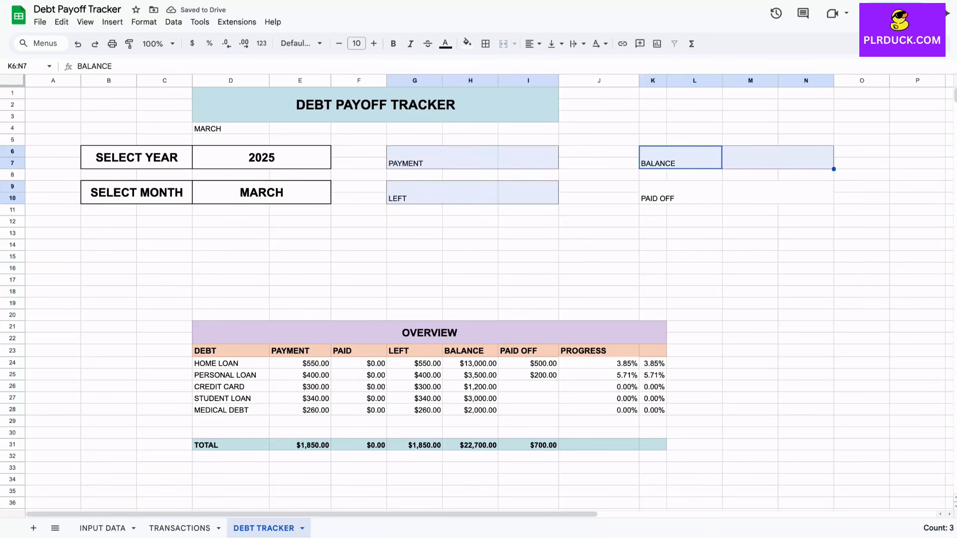
left_click_drag(680, 192, 777, 192)
left_click(486, 43)
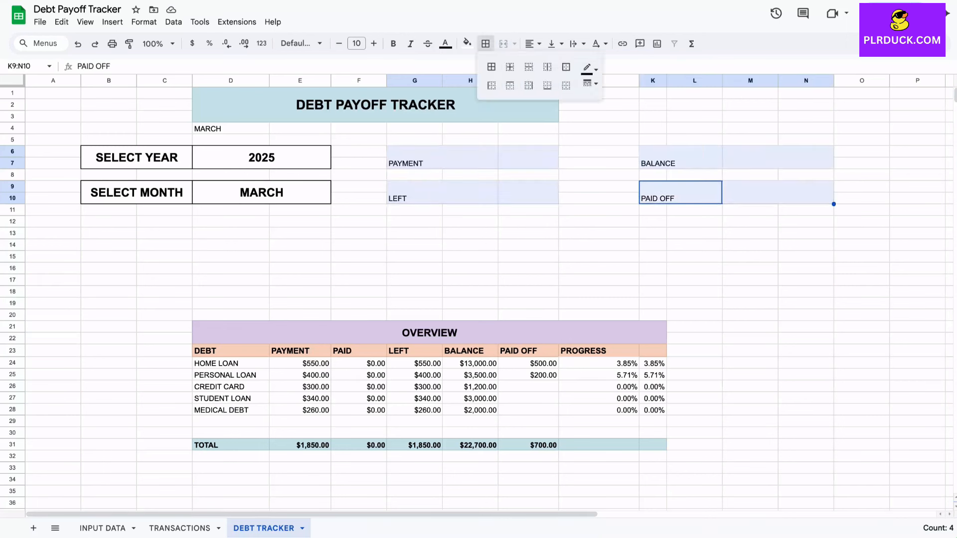
left_click(491, 67)
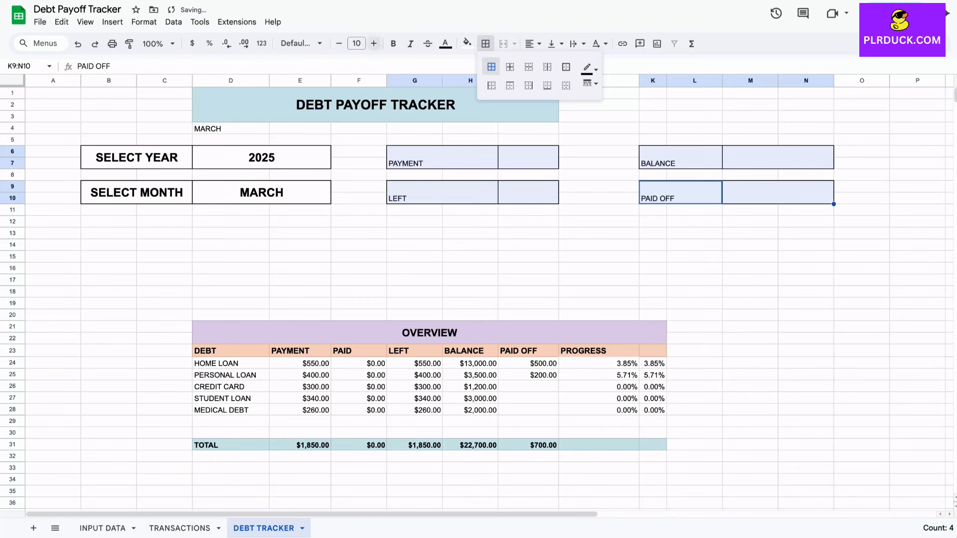
Set the font size of the PAYMENT, LEFT, BALANCE and PAID OFF boxes to 16
left_click(374, 43)
left_click(374, 43)
left_click(374, 43)
left_click(373, 43)
left_click(374, 43)
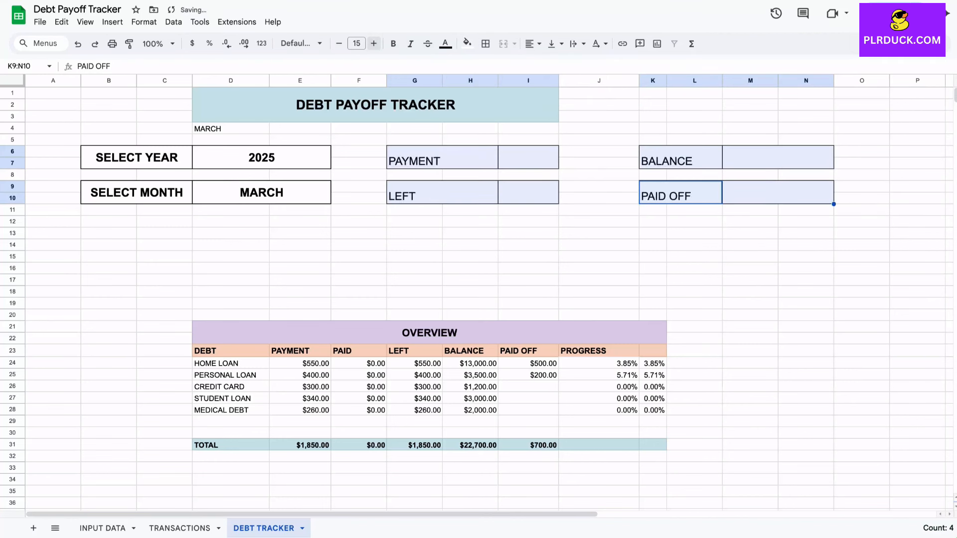
left_click(374, 43)
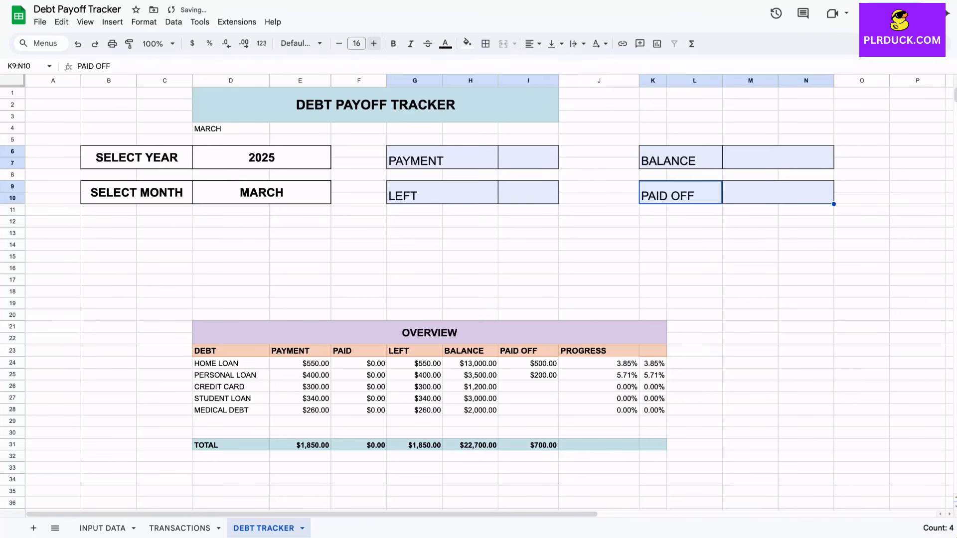
Center the PAYMENT, LEFT, BALANCE and PAID OFF boxes horizontally and vertically, and make them bold
left_click(532, 43)
left_click(548, 66)
left_click(555, 44)
left_click(570, 66)
left_click(393, 44)
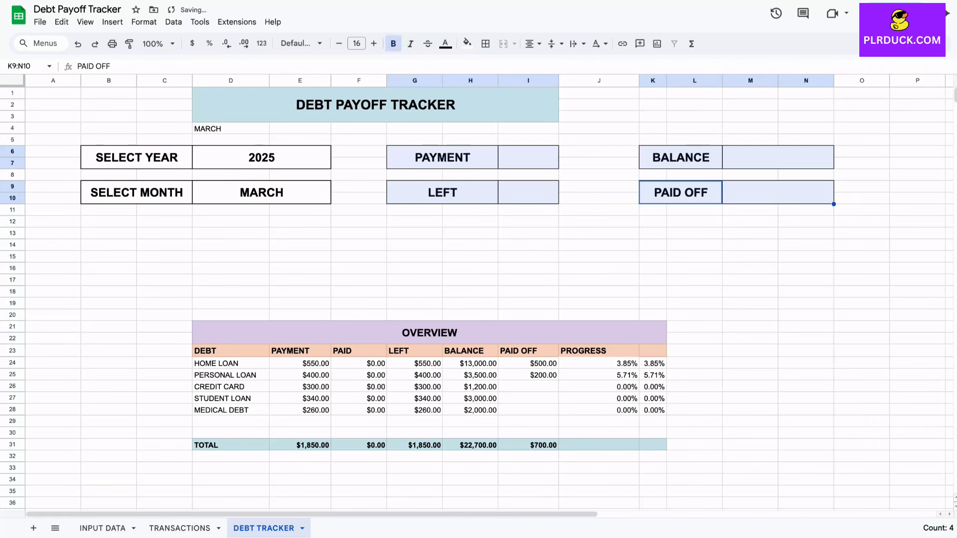
Fill the SELECT YEAR label with the custom light blue and the SELECT MONTH label with the custom peach
left_click(528, 157)
left_click(442, 158)
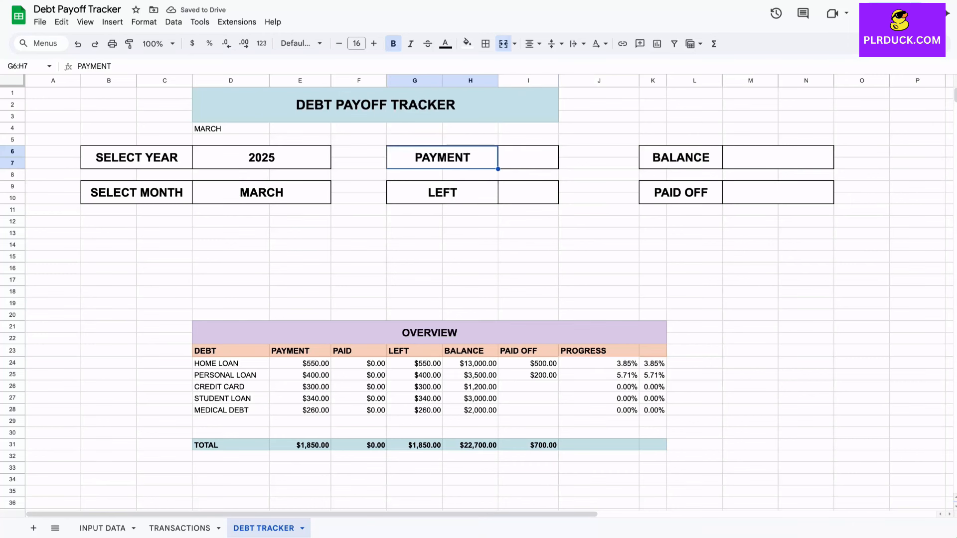
left_click(137, 158)
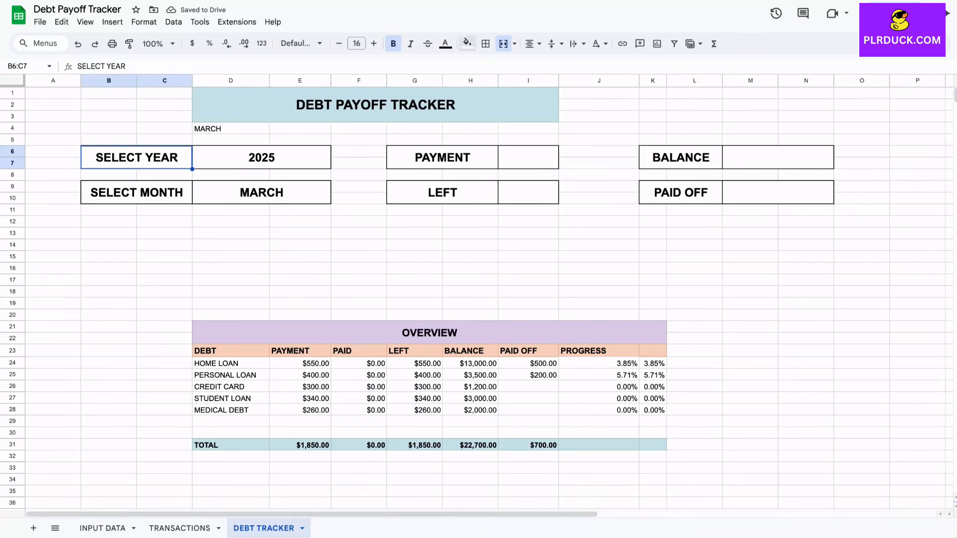
left_click(467, 44)
left_click(471, 226)
left_click(137, 193)
left_click(467, 44)
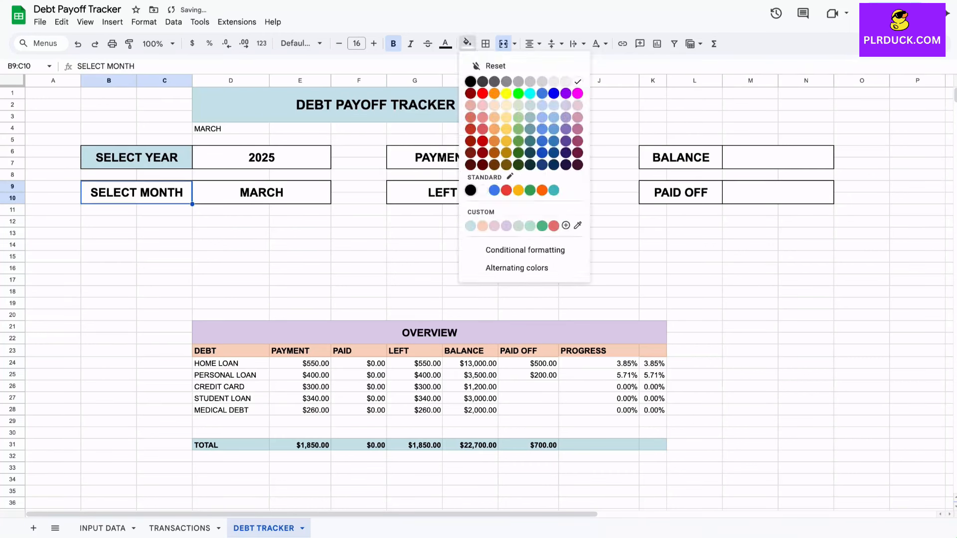
left_click(483, 225)
Fill the PAYMENT label with the custom pink and the LEFT label with the custom light purple
left_click(442, 158)
left_click(494, 226)
left_click(442, 192)
left_click(506, 226)
Fill the BALANCE label with the custom grey-green and the PAID OFF label with the custom mint green
left_click(681, 158)
left_click(467, 43)
left_click(518, 226)
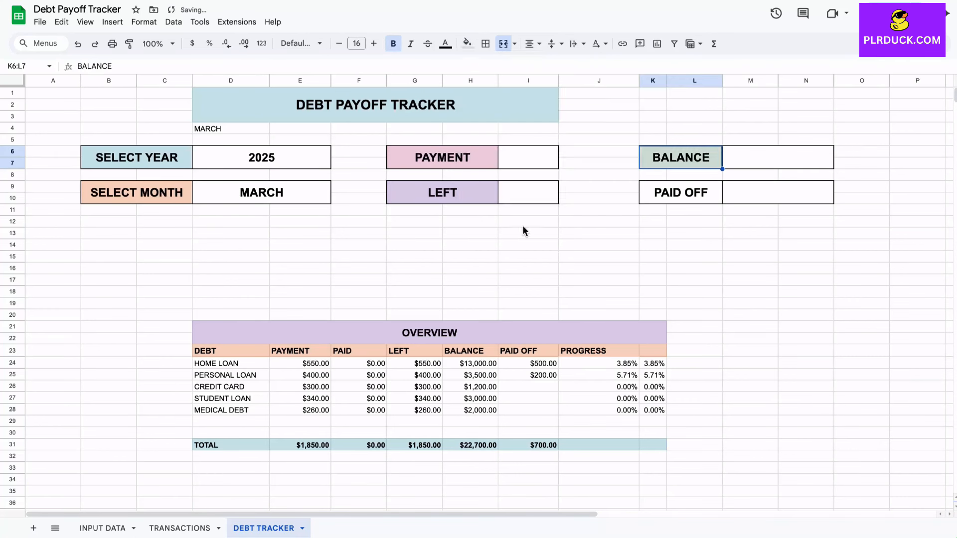
left_click(681, 193)
left_click(467, 44)
left_click(530, 226)
left_click(653, 257)
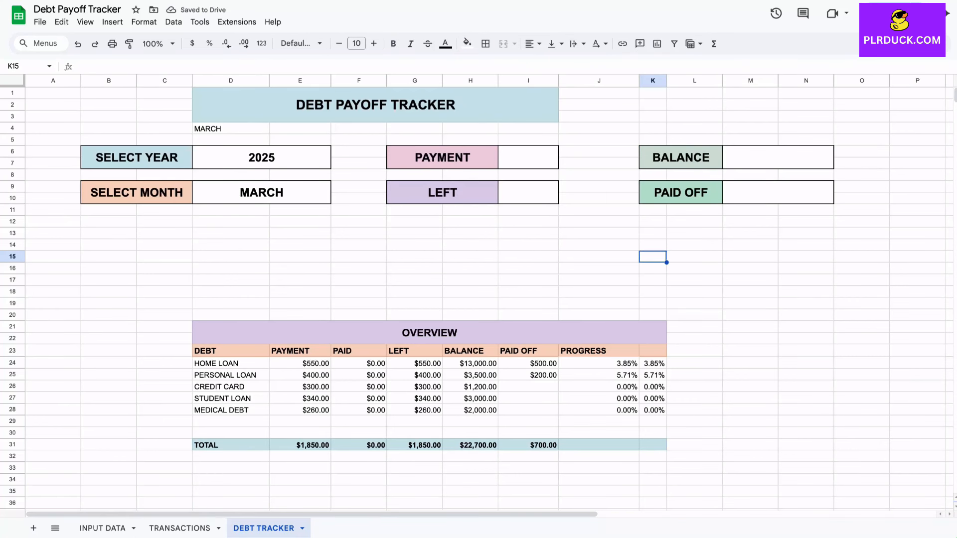
Link the PAYMENT box to its overview total with =E31 and the LEFT box with =G31
left_click(529, 157)
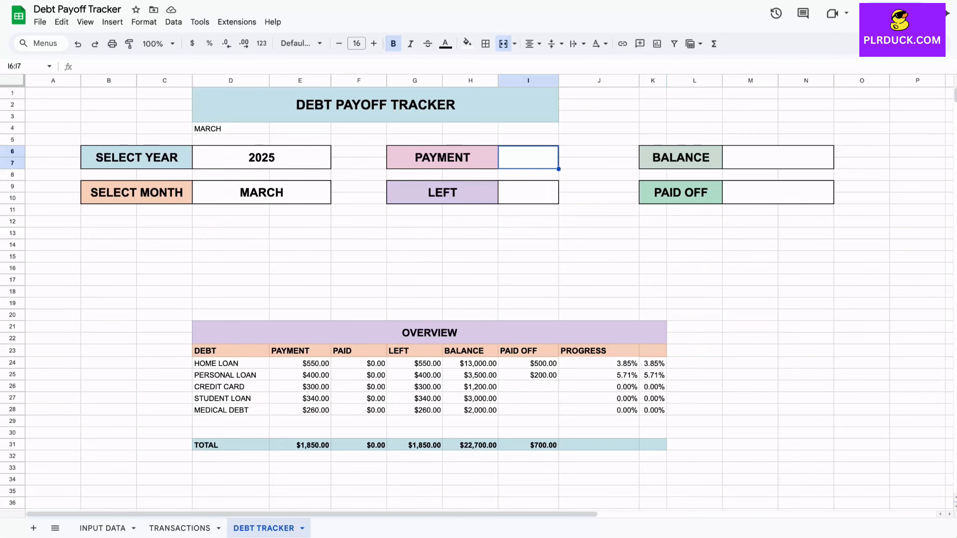
type("=")
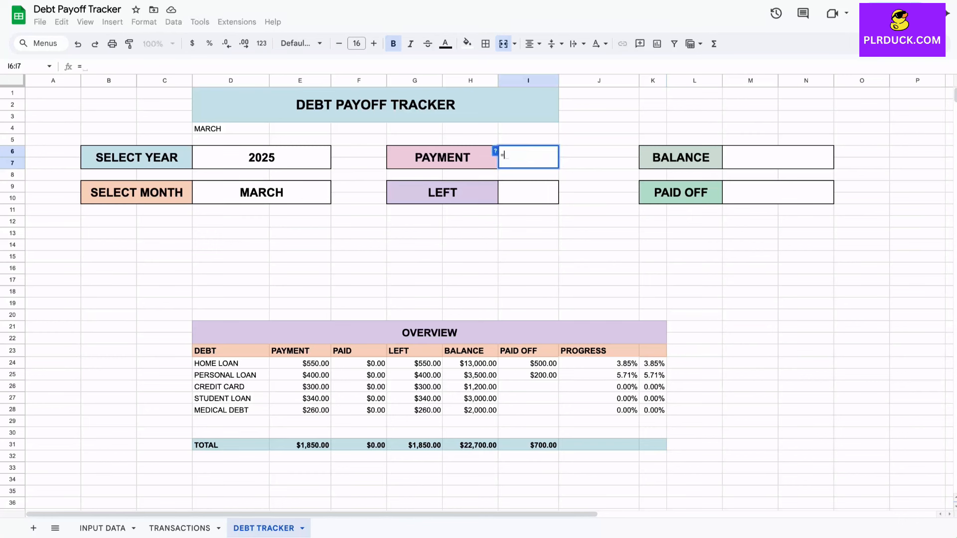
type("E31")
key("Return")
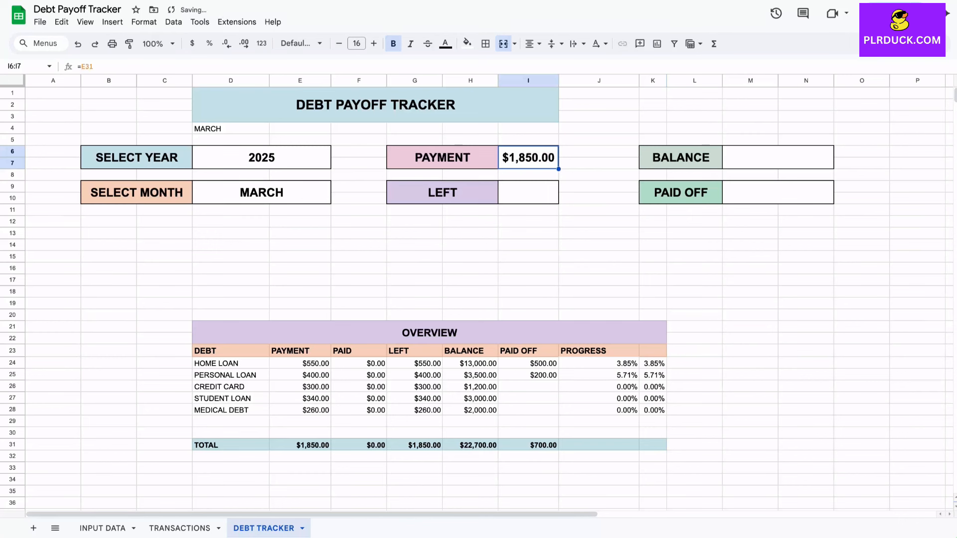
left_click(528, 192)
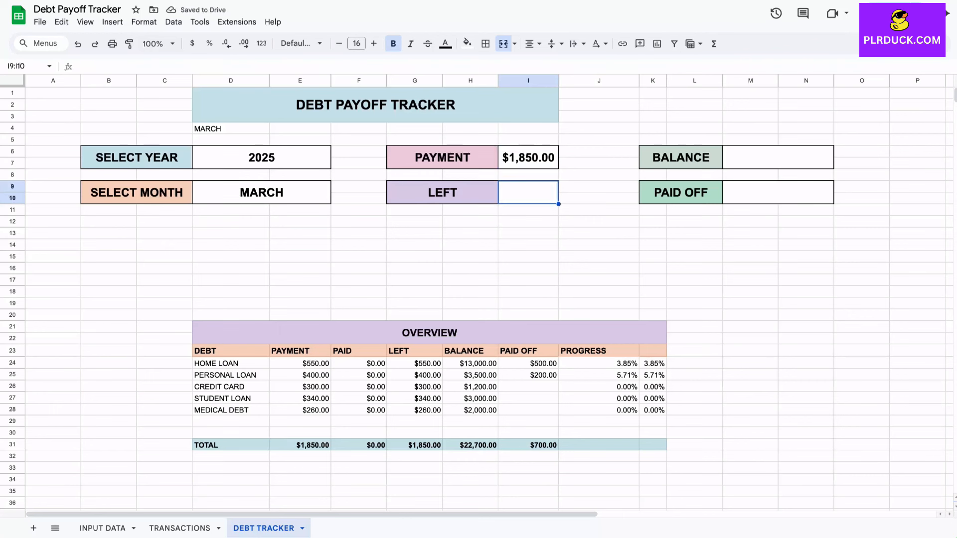
type("=G31")
key("Return")
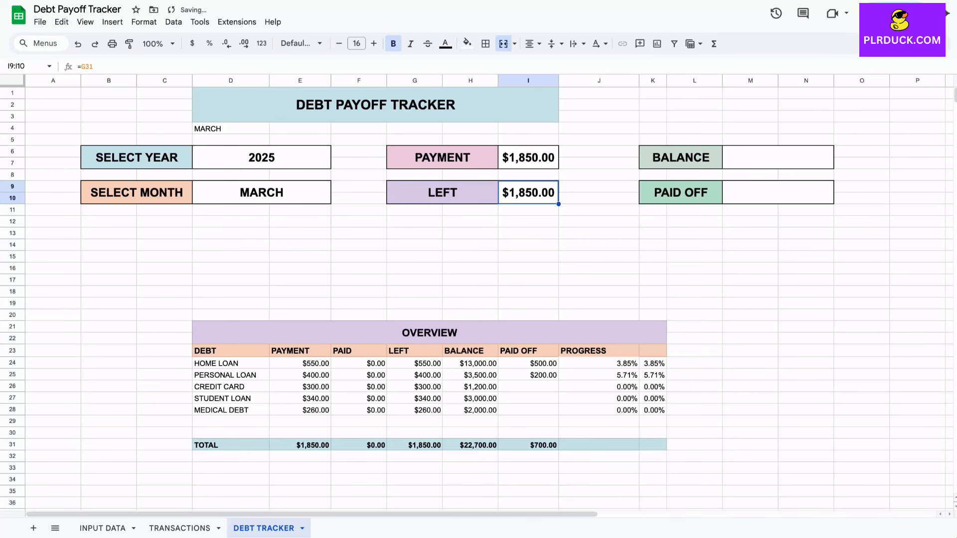
Link the BALANCE box to its overview total with =H31 and the PAID OFF box with =I31
left_click(778, 158)
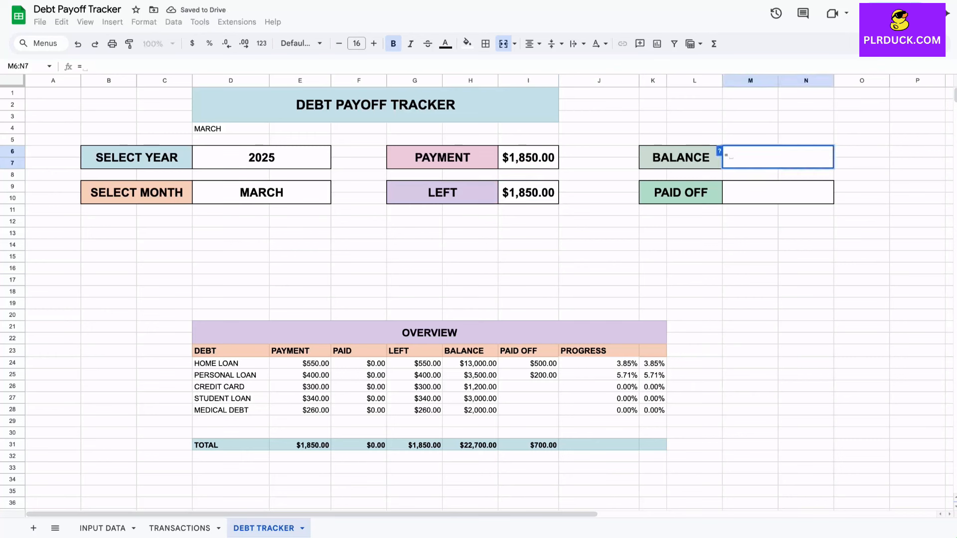
left_click(470, 445)
key("Return")
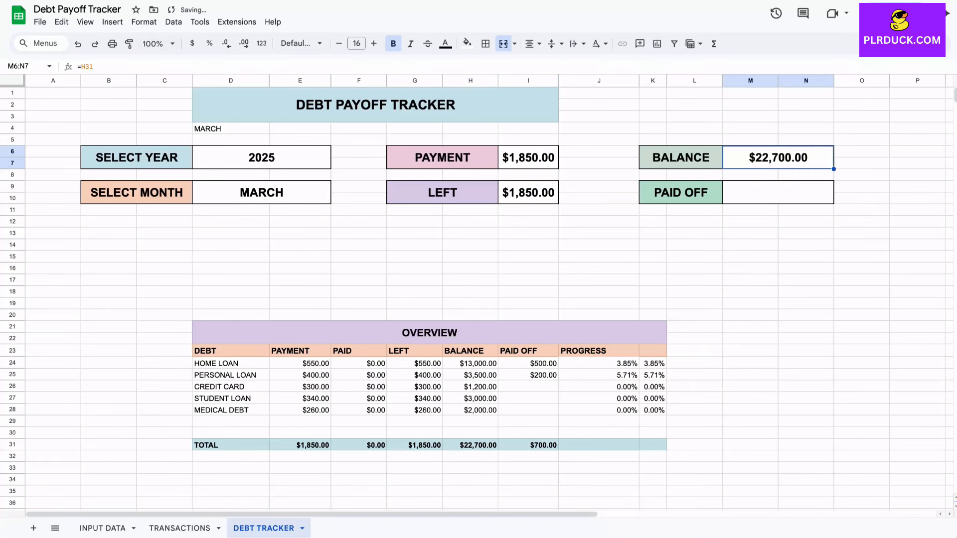
left_click(778, 192)
type("=")
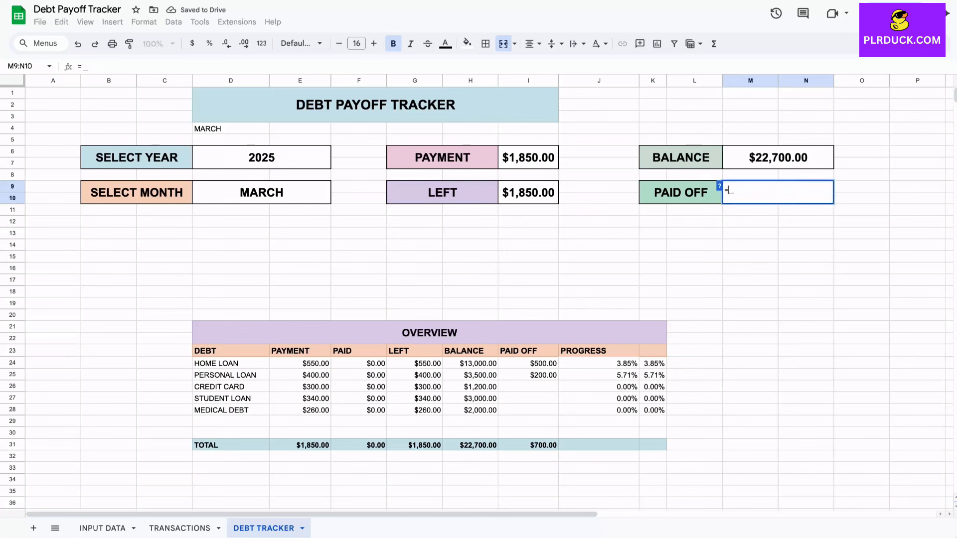
left_click(528, 445)
key("Return")
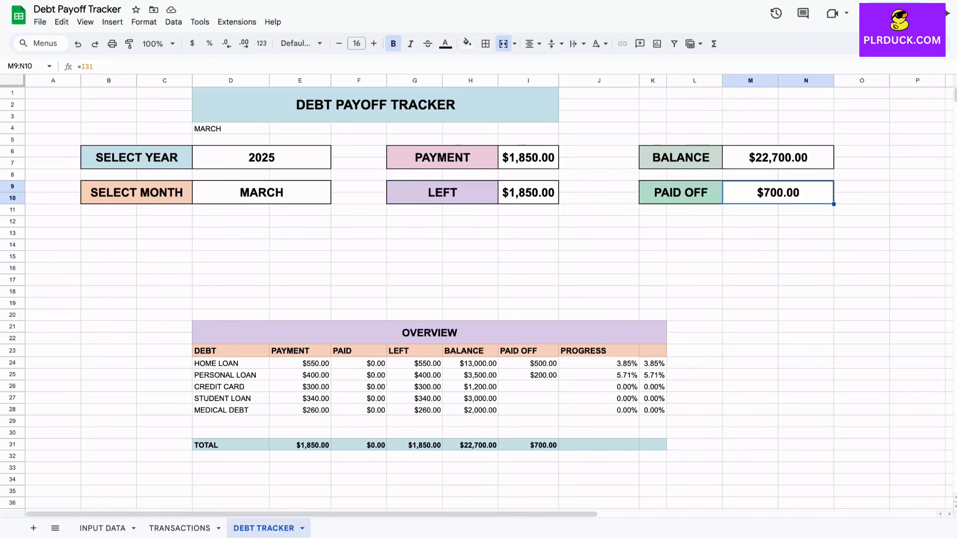
left_click(695, 222)
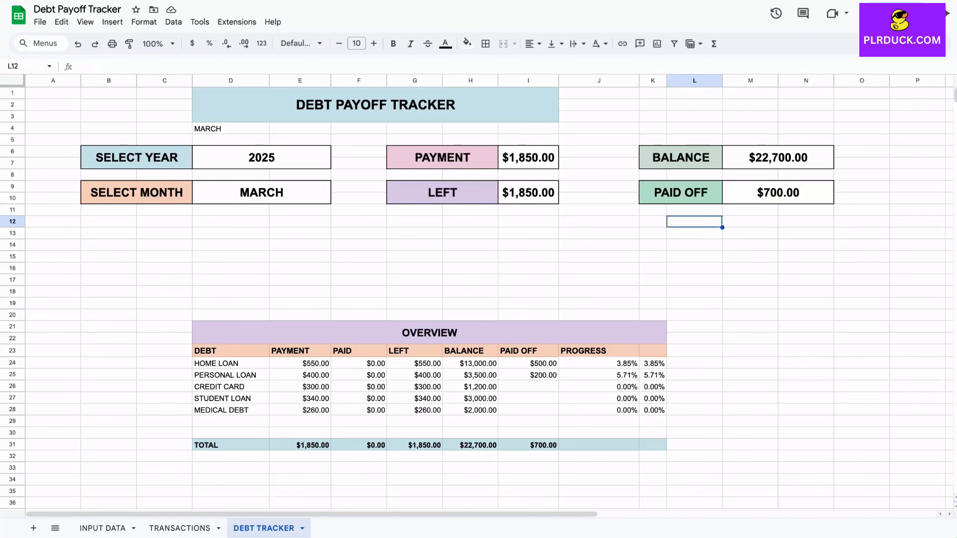
Insert four empty rows above row 18 to make room between the summary boxes and the OVERVIEW table
left_click(13, 292)
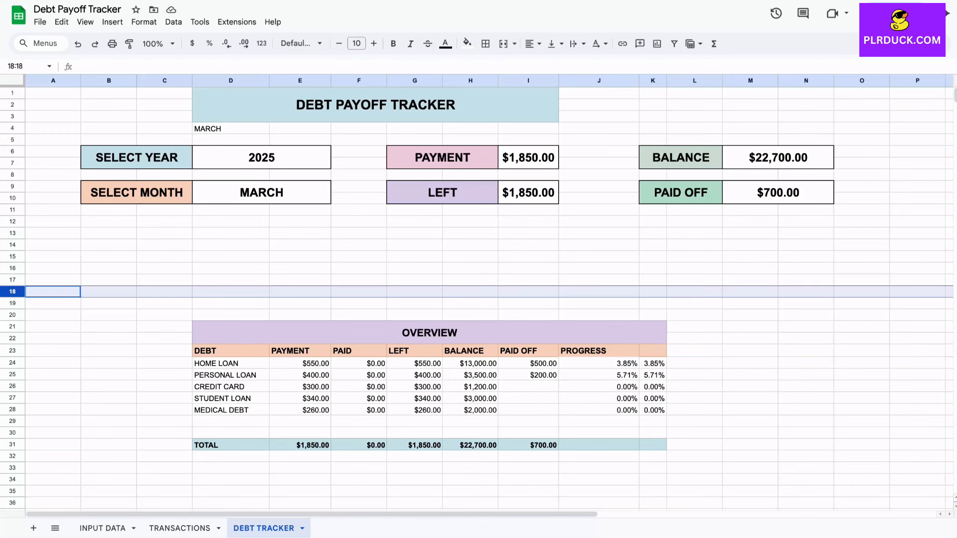
right_click(13, 291)
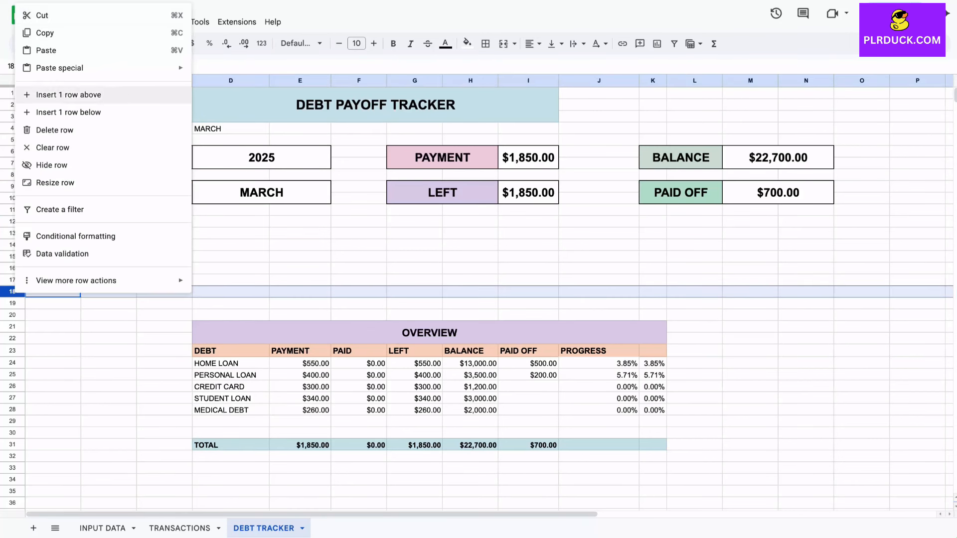
left_click(74, 95)
right_click(12, 292)
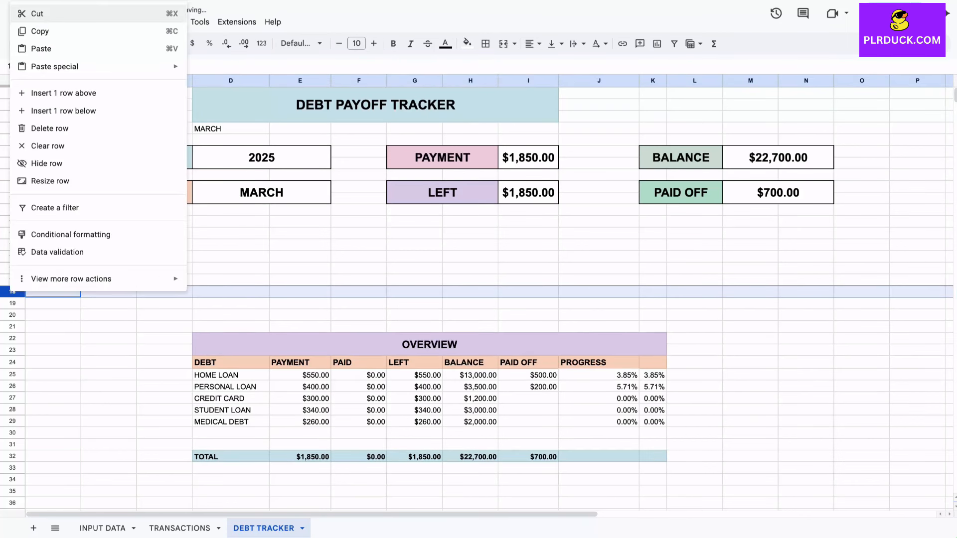
left_click(74, 91)
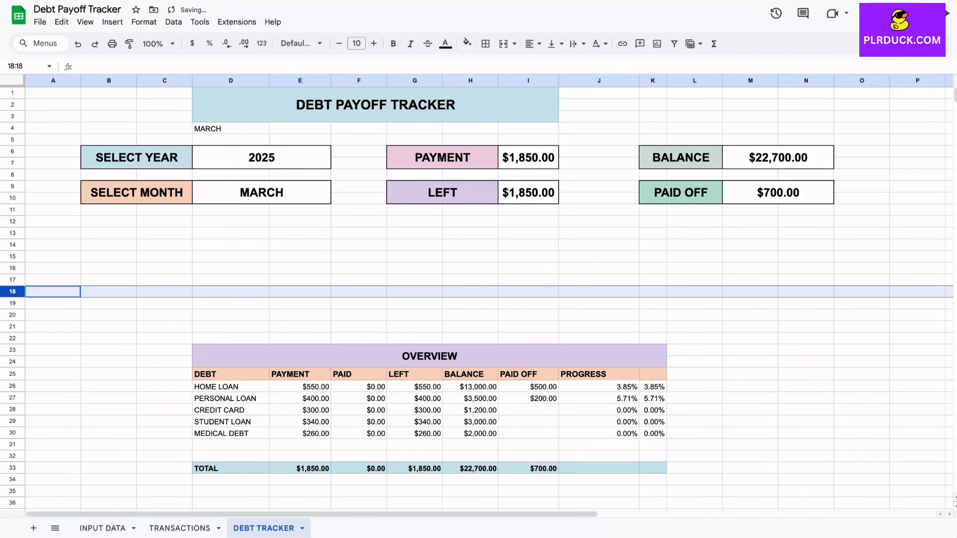
right_click(12, 291)
left_click(75, 92)
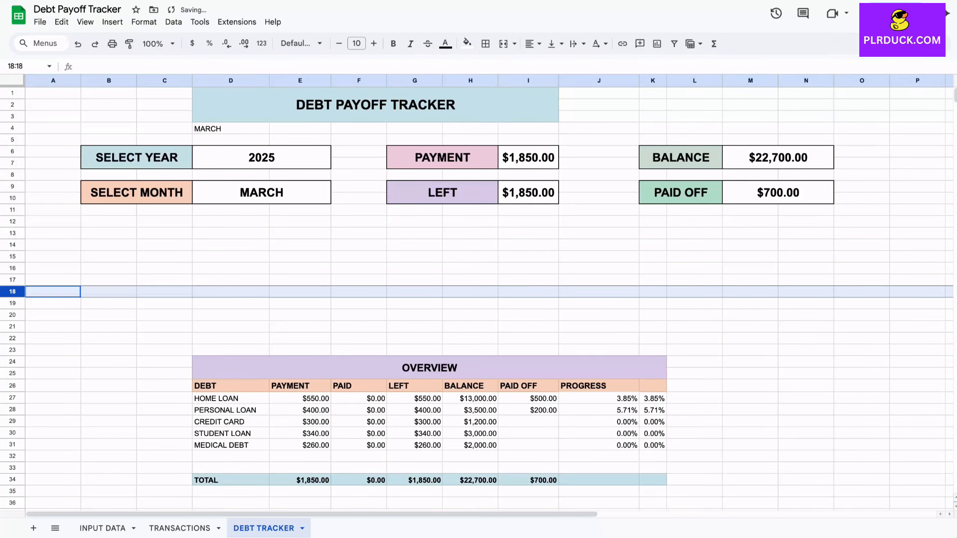
right_click(10, 291)
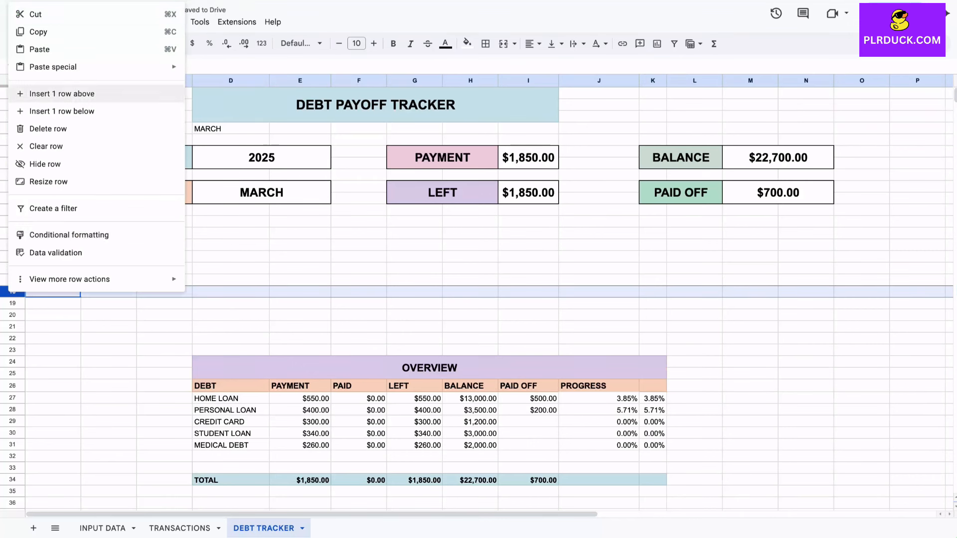
left_click(74, 94)
left_click(470, 315)
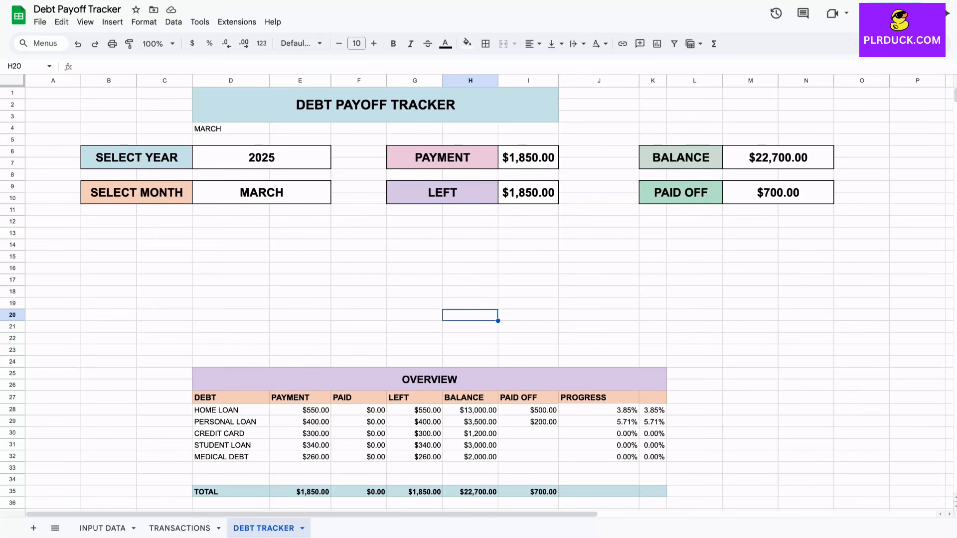
Insert a pie chart from the BALANCE and PAID OFF boxes, using the ranges K6:N7 and K9:N10
left_click_drag(681, 157, 778, 157)
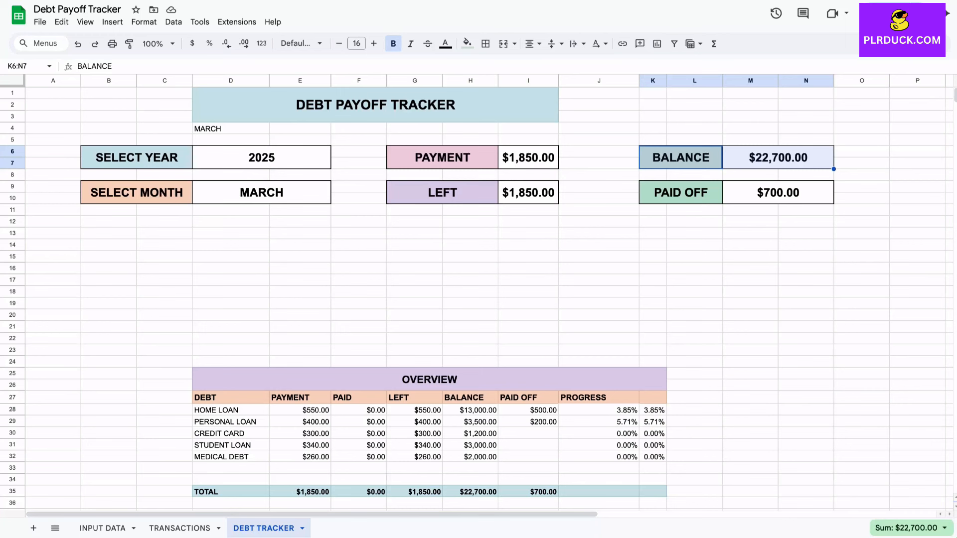
left_click_drag(681, 192, 778, 193)
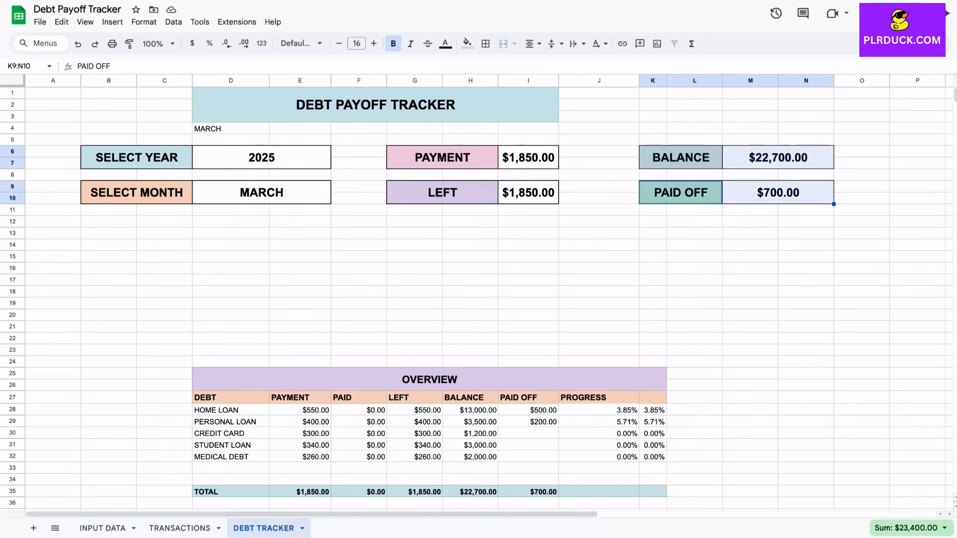
left_click(112, 22)
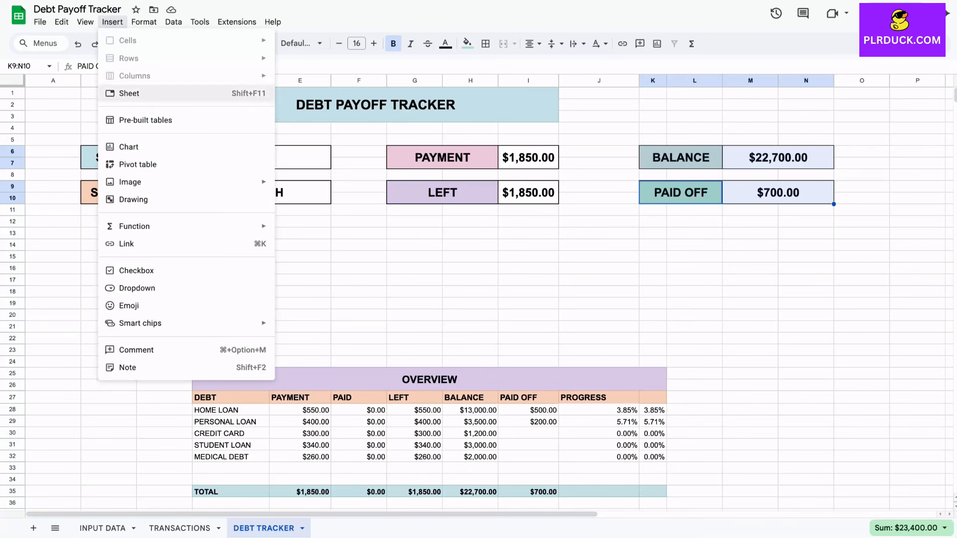
left_click(152, 148)
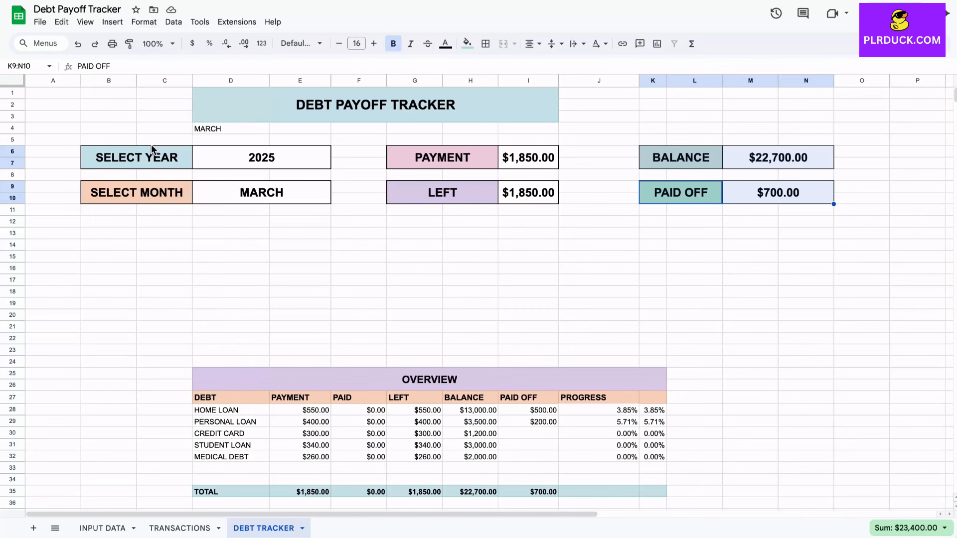
left_click(862, 121)
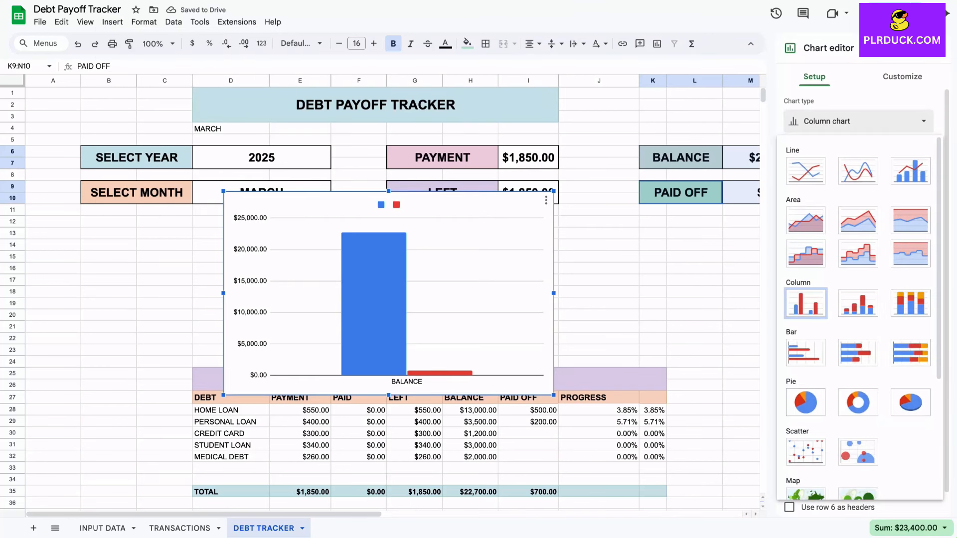
left_click(802, 401)
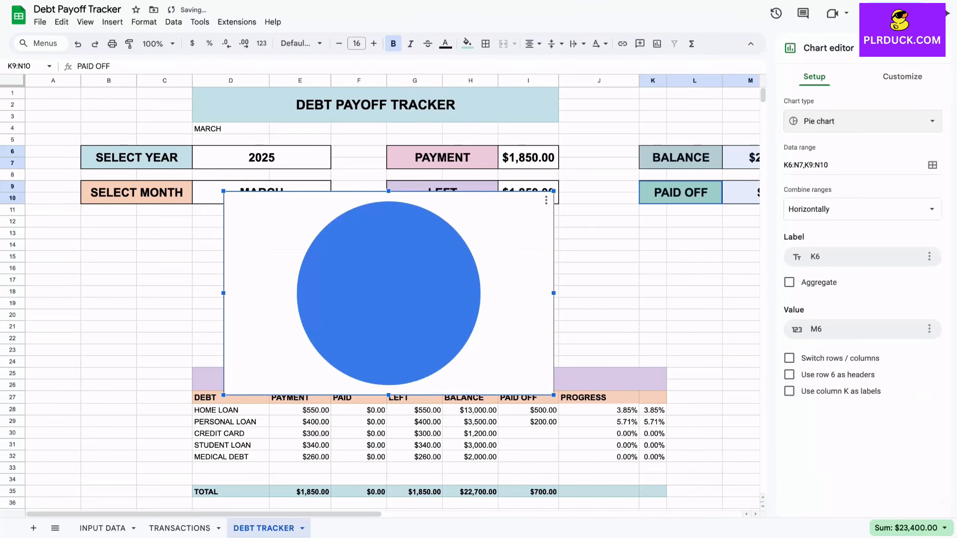
Switch the pie chart's rows and columns, and shrink the chart to fit between the summary boxes and the OVERVIEW table
left_click(788, 358)
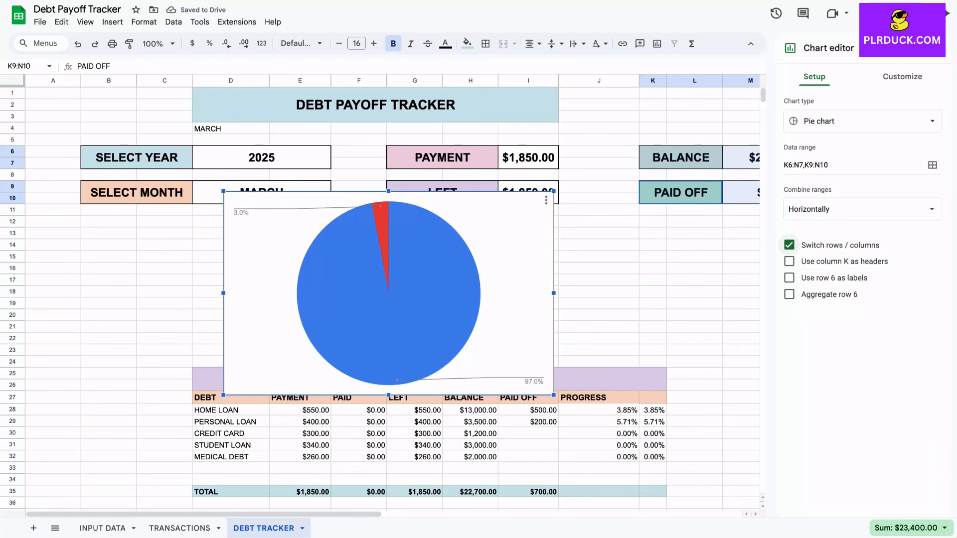
left_click_drag(224, 191, 323, 252)
left_click_drag(520, 311, 432, 277)
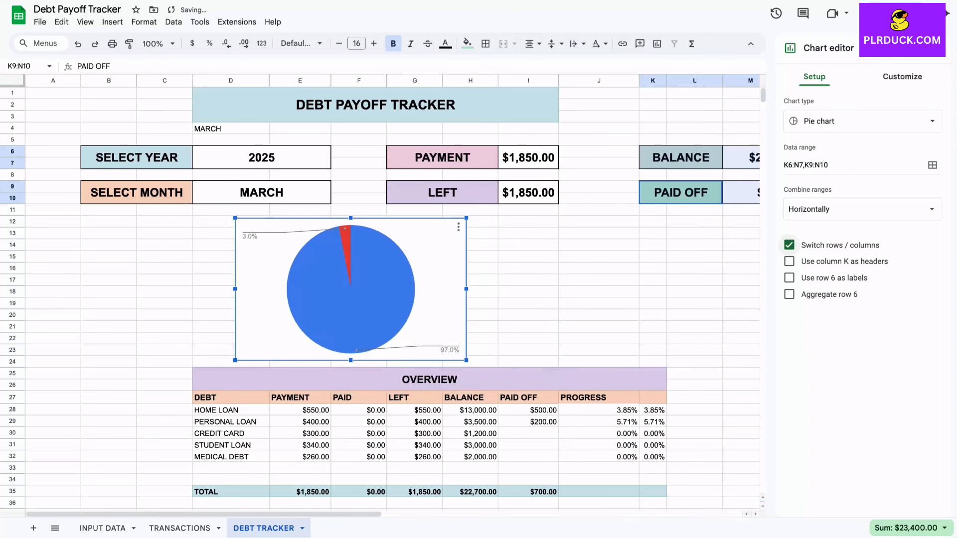
Set the pie chart's title to BALANCE VS PAID OFF
left_click(903, 77)
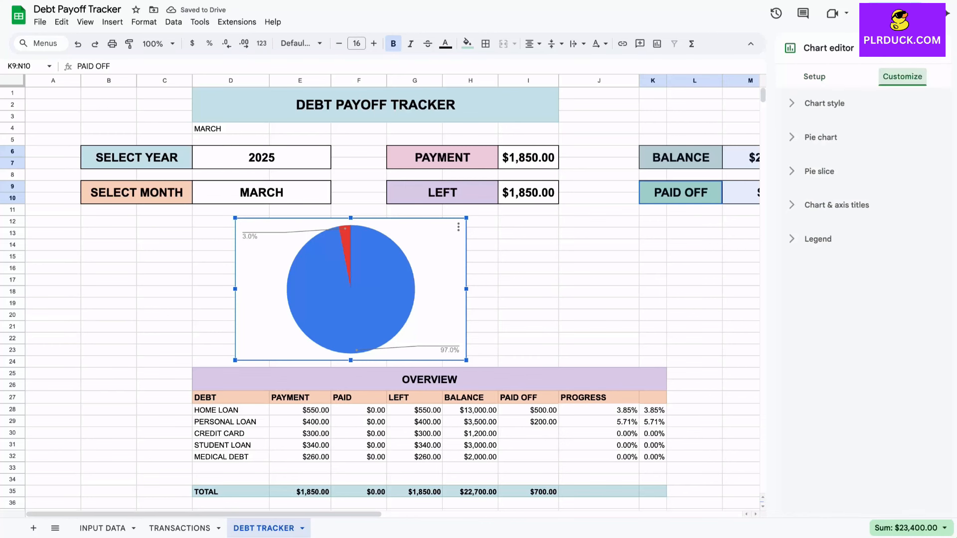
left_click(824, 103)
left_click(836, 359)
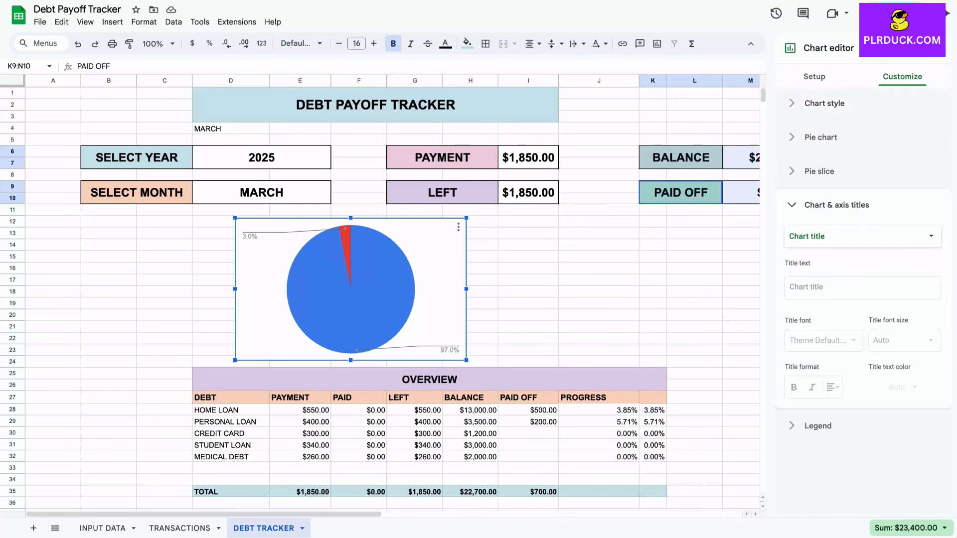
left_click(852, 288)
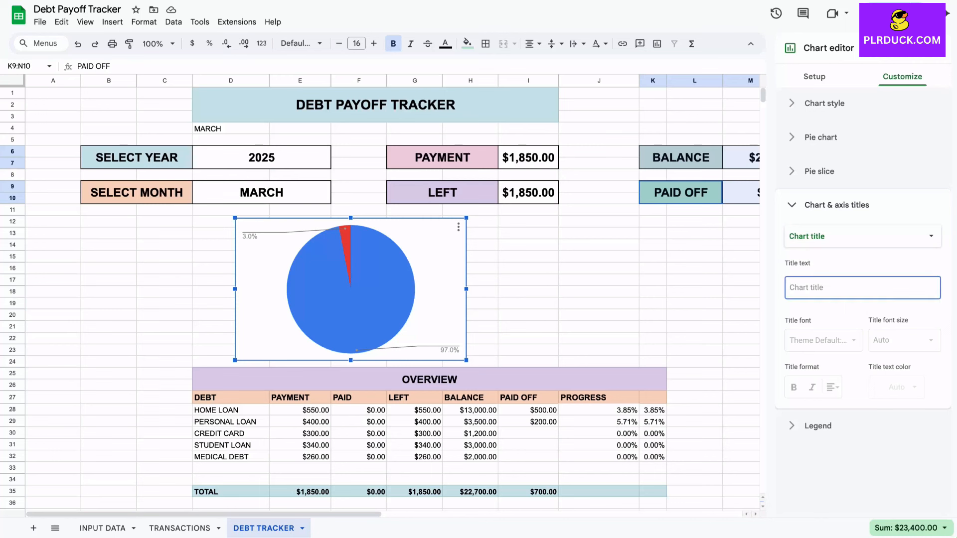
type("BALANCE VS")
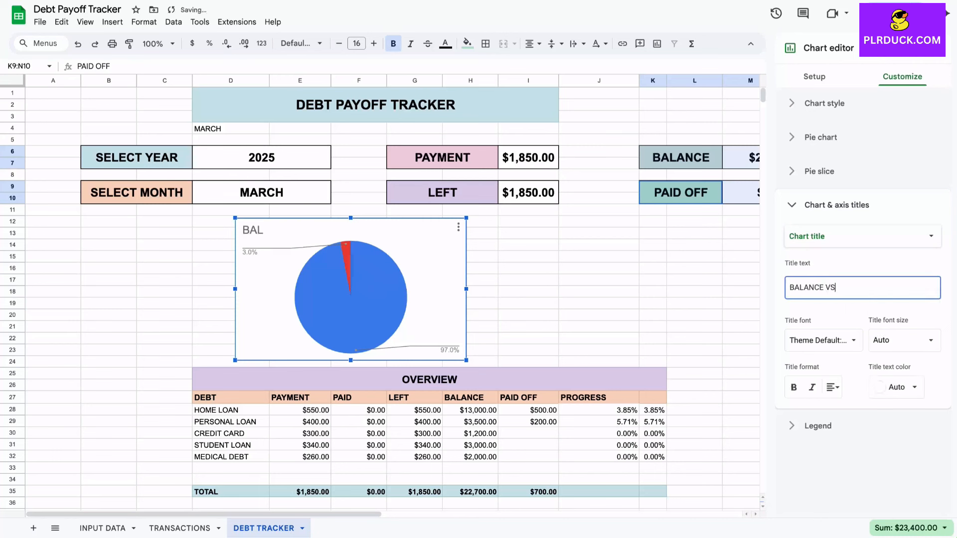
type(" PAID OFF")
Recolour the BALANCE VS PAID OFF pie chart, making Slice 1 light blue and Slice 2 light purple from the custom colours
left_click(819, 171)
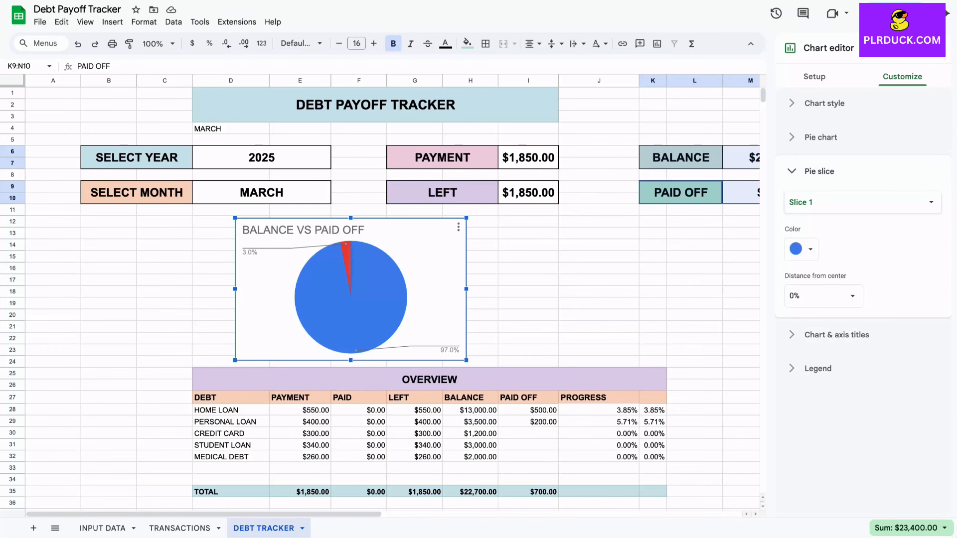
left_click(802, 249)
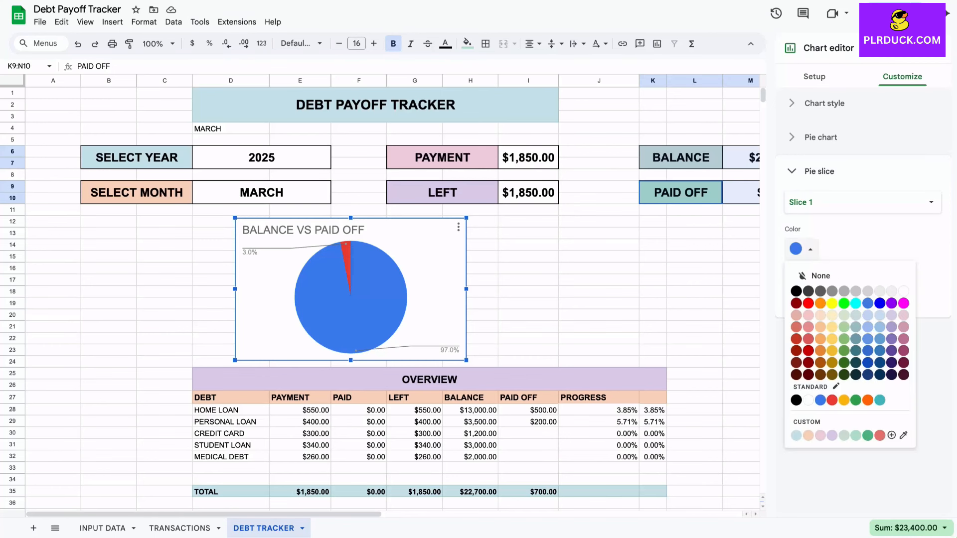
left_click(796, 436)
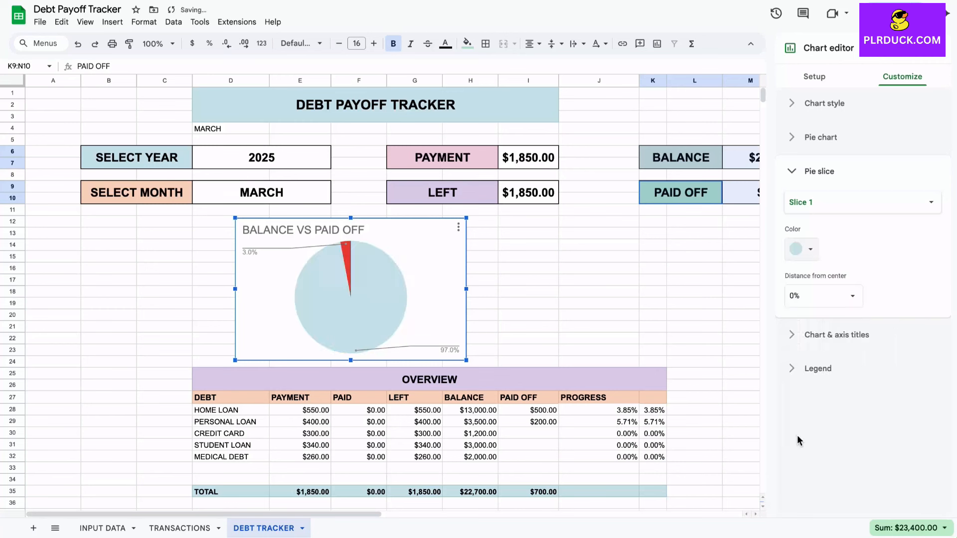
left_click(802, 248)
left_click(848, 202)
left_click(816, 218)
left_click(802, 249)
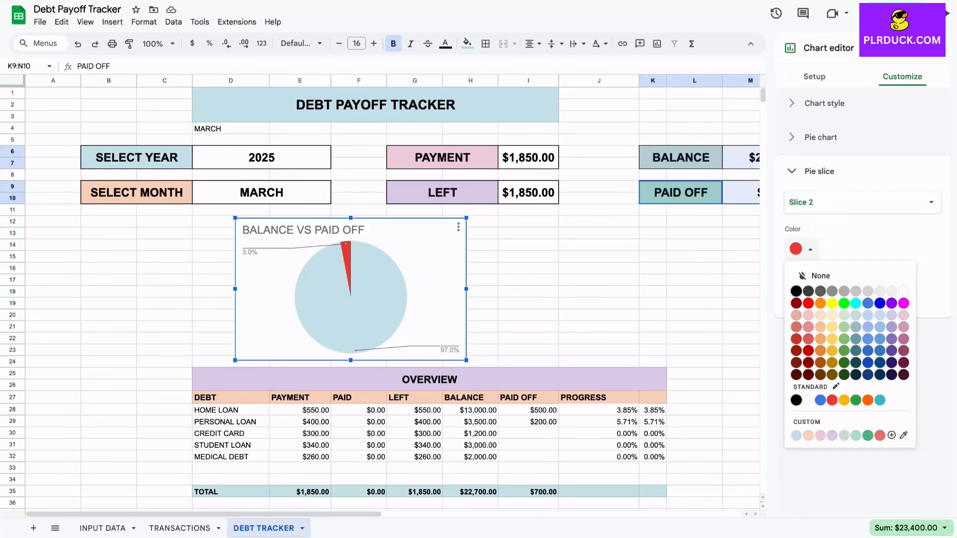
left_click(832, 435)
left_click(598, 280)
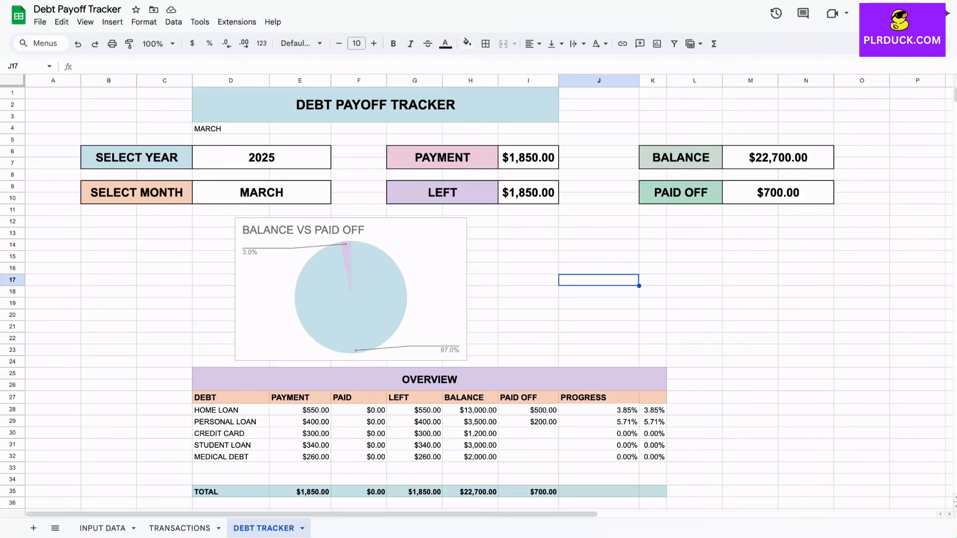
Move the pie chart toward column D so it lines up near the start of the OVERVIEW table
left_click(369, 289)
left_click_drag(369, 290, 336, 289)
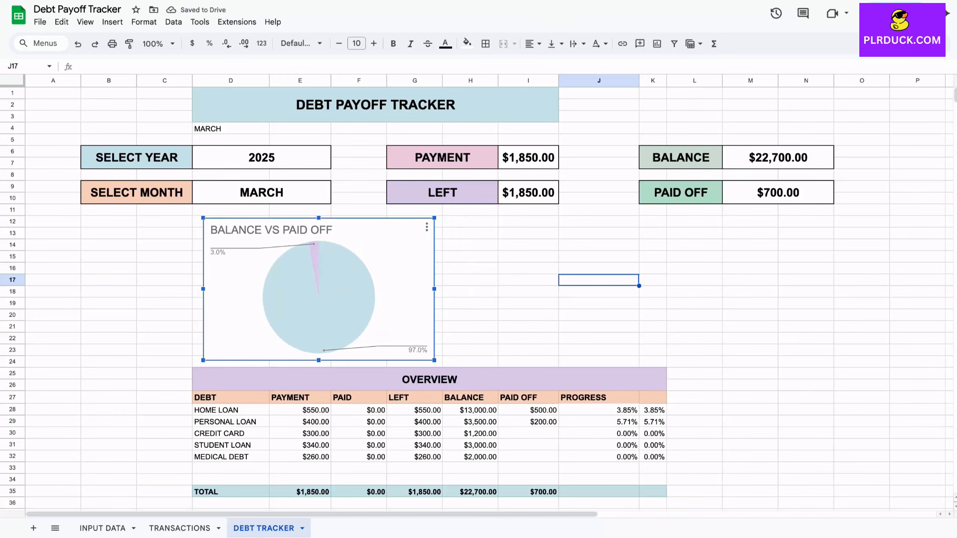
left_click(528, 303)
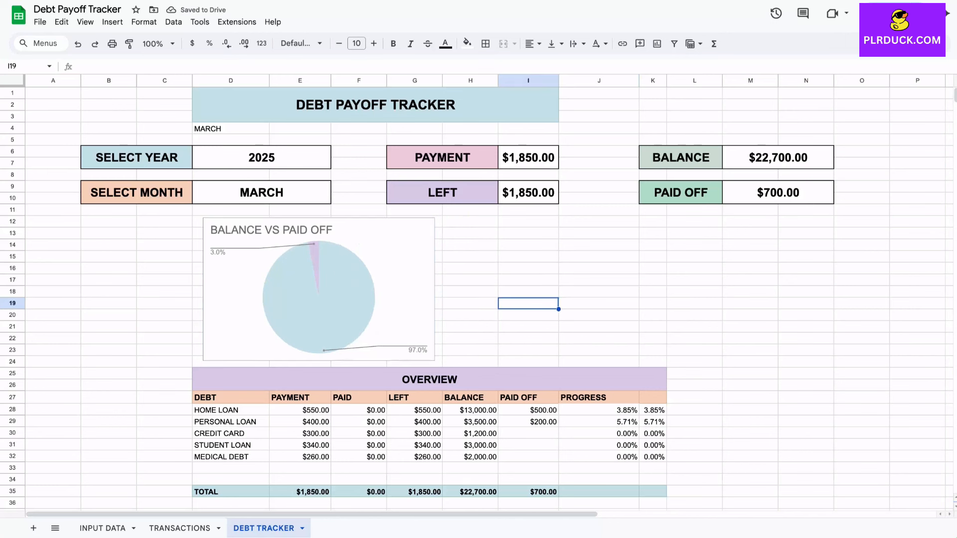
Insert a column chart from the OVERVIEW table's DEBT and BALANCE columns, using the ranges D27:D32 and H27:H32
scroll(476, 299, "down", 2)
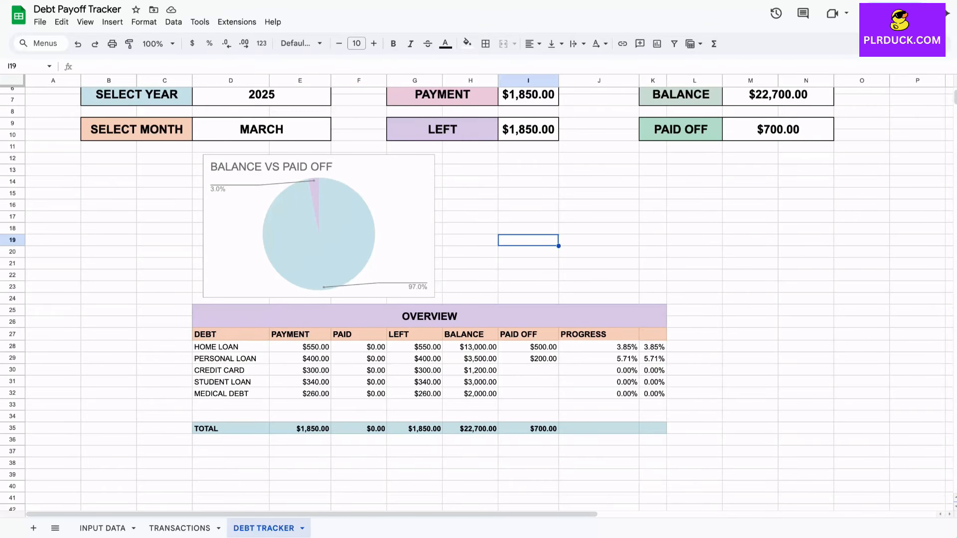
left_click_drag(230, 335, 230, 393)
left_click_drag(470, 334, 470, 393)
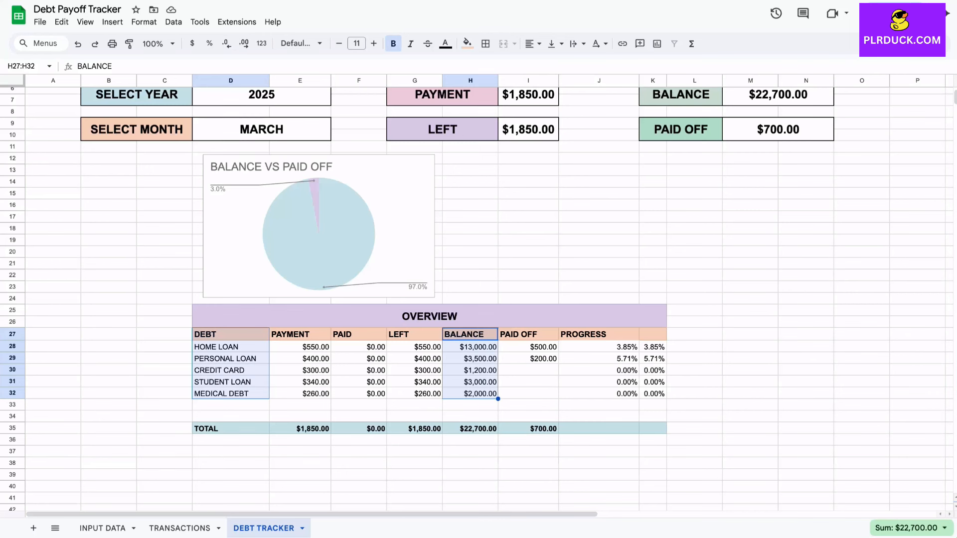
left_click(112, 22)
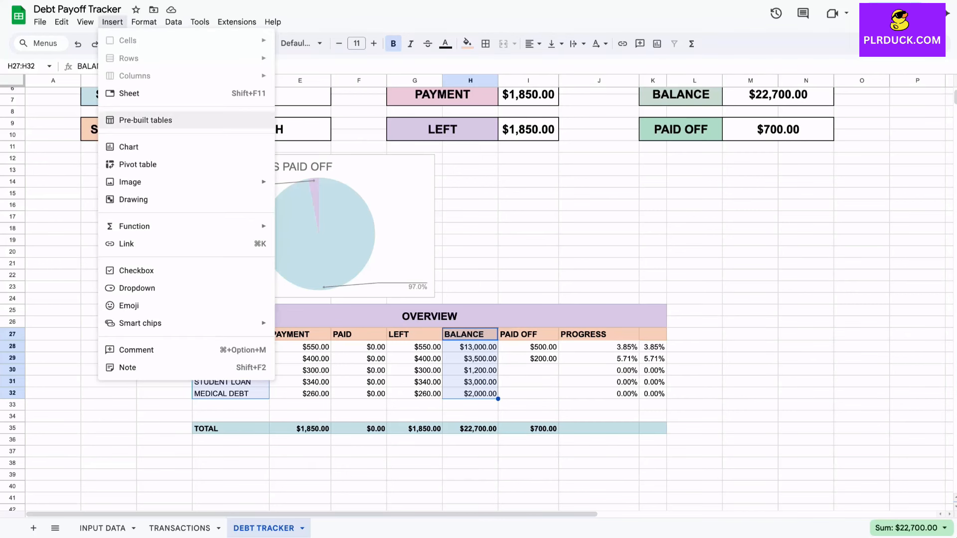
left_click(129, 147)
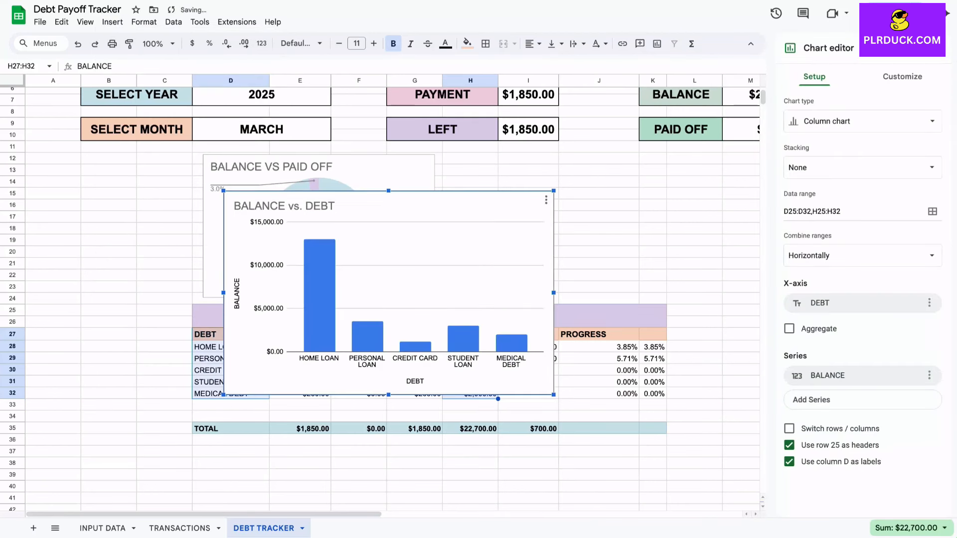
Shrink the column chart to fit above the OVERVIEW table, shift the pie chart to columns B–E, and fit the column chart across columns F–J
left_click_drag(464, 159, 485, 148)
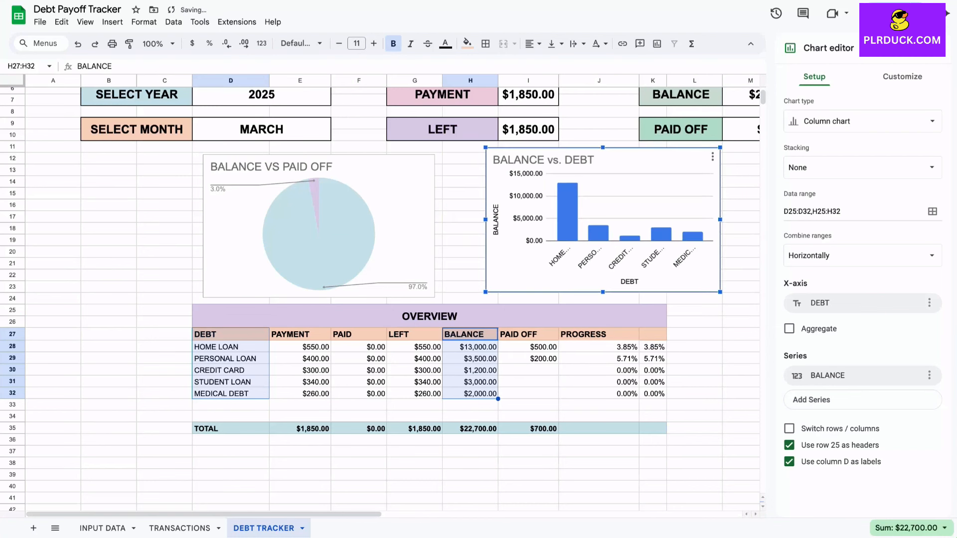
left_click(319, 225)
left_click_drag(319, 225, 214, 226)
left_click(520, 278)
left_click_drag(519, 279, 381, 281)
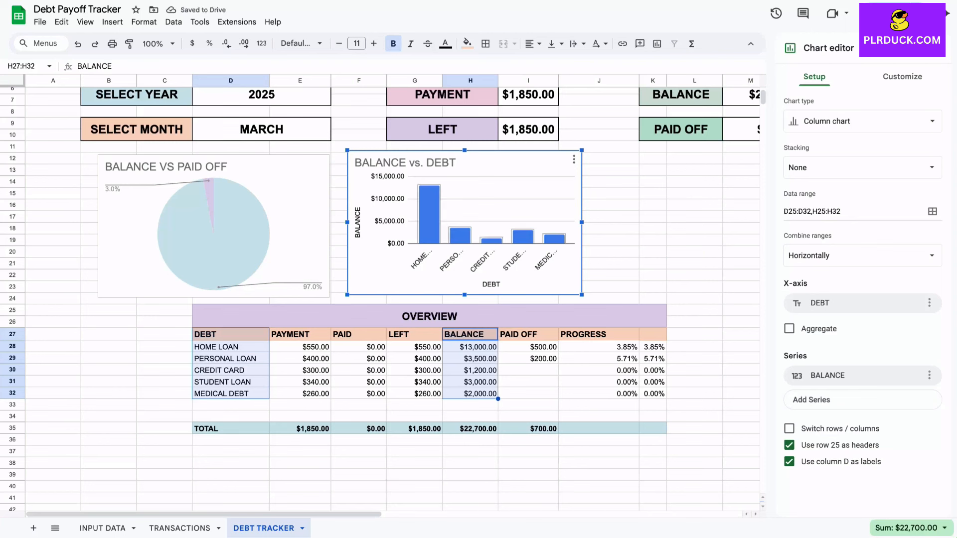
left_click_drag(581, 223, 637, 222)
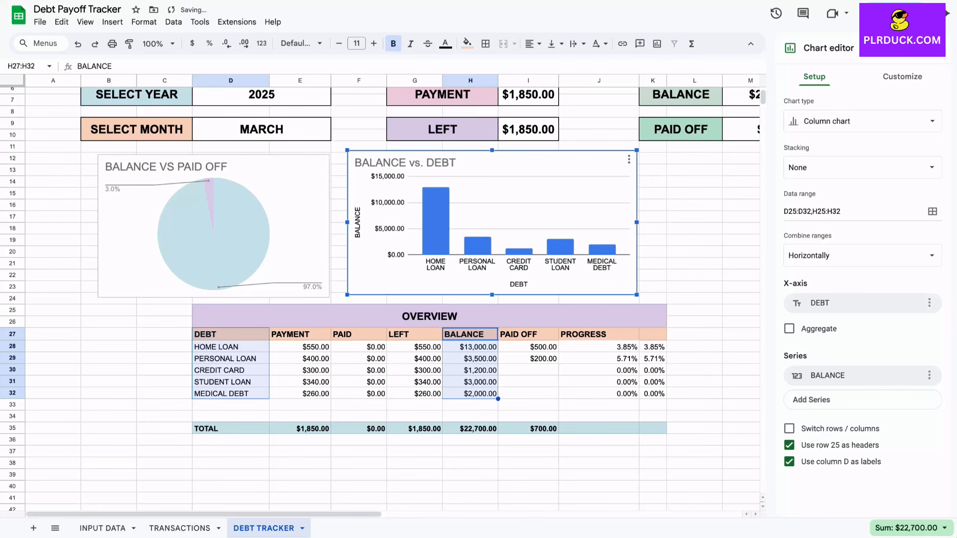
Set the fill colour of the column chart's BALANCE series to the custom light pink
left_click(436, 225)
left_click(858, 202)
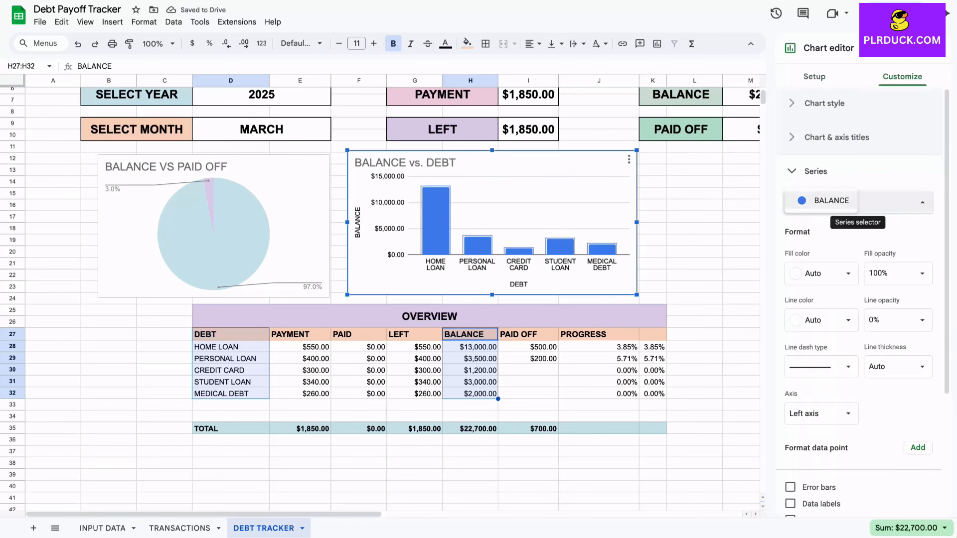
left_click(821, 273)
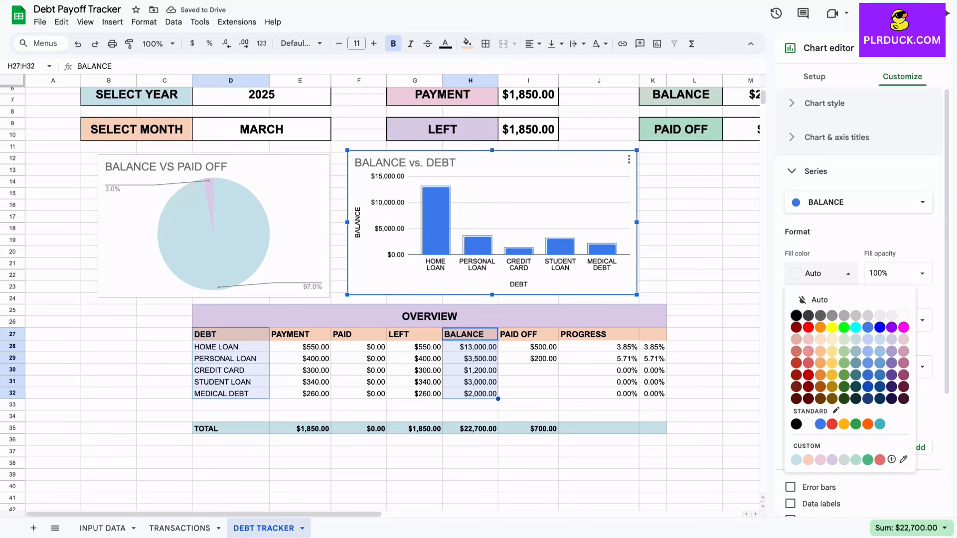
left_click(809, 461)
left_click(695, 275)
scroll(694, 275, "up", 1)
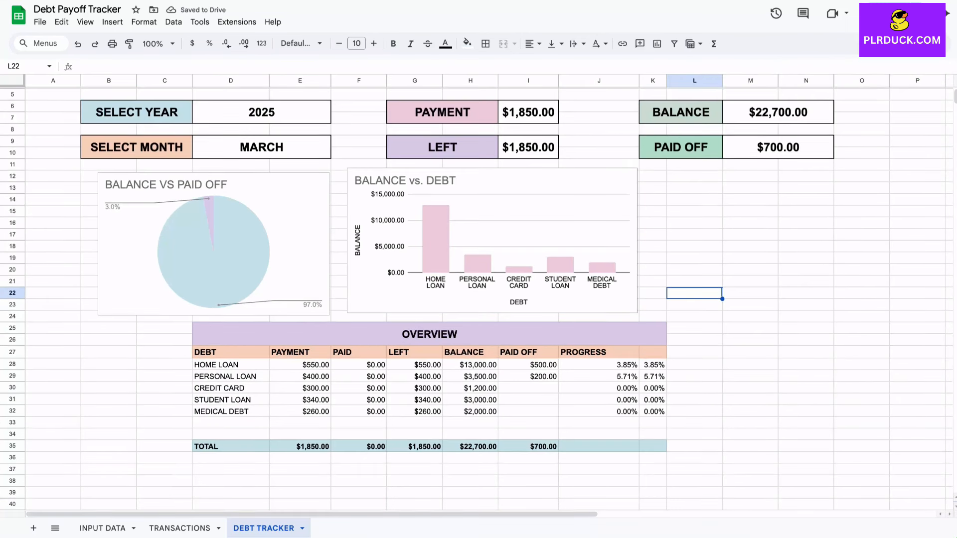
scroll(476, 299, "up", 2)
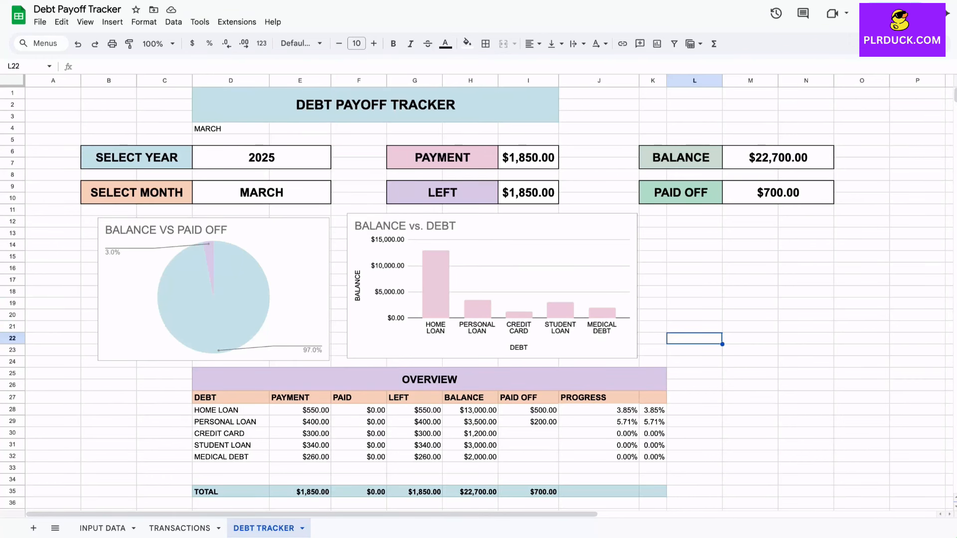
Switch to the PLRDUCK website and look through the spreadsheet templates in its Personal Finance collection
scroll(479, 299, "down", 1)
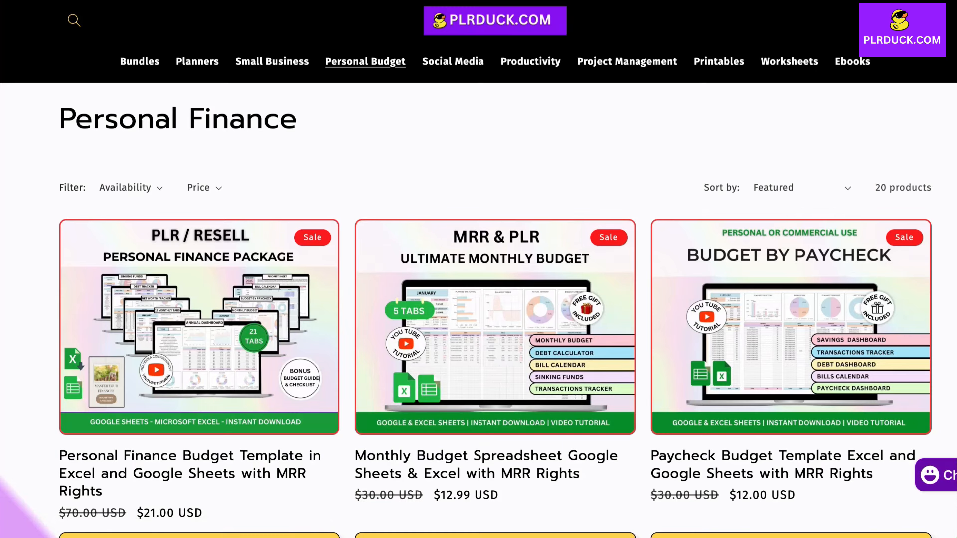
scroll(478, 269, "down", 8)
scroll(479, 269, "down", 7)
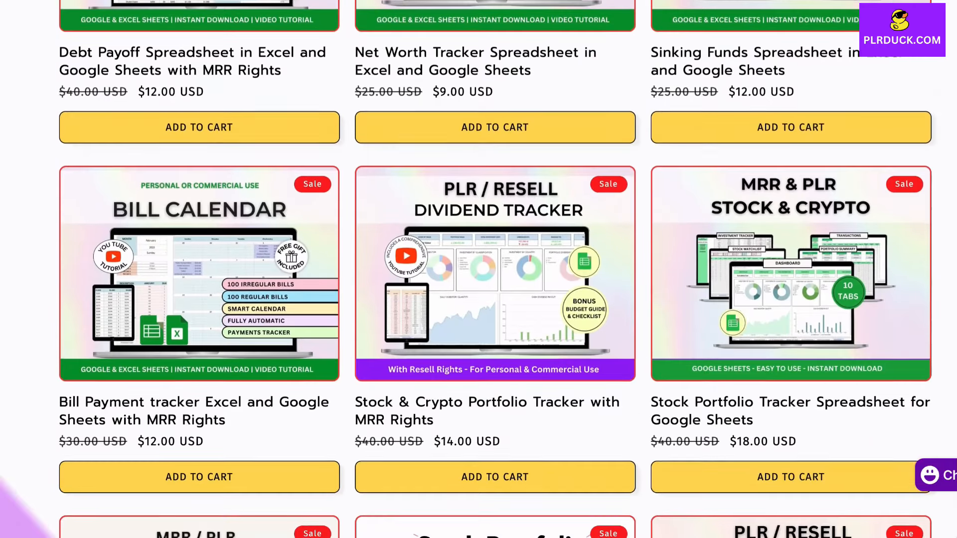
scroll(478, 269, "down", 10)
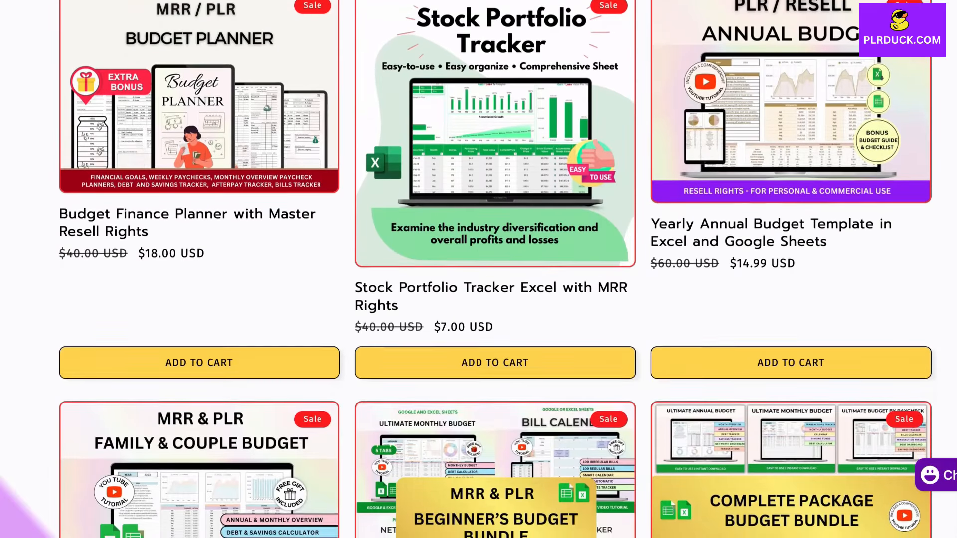
scroll(479, 270, "down", 5)
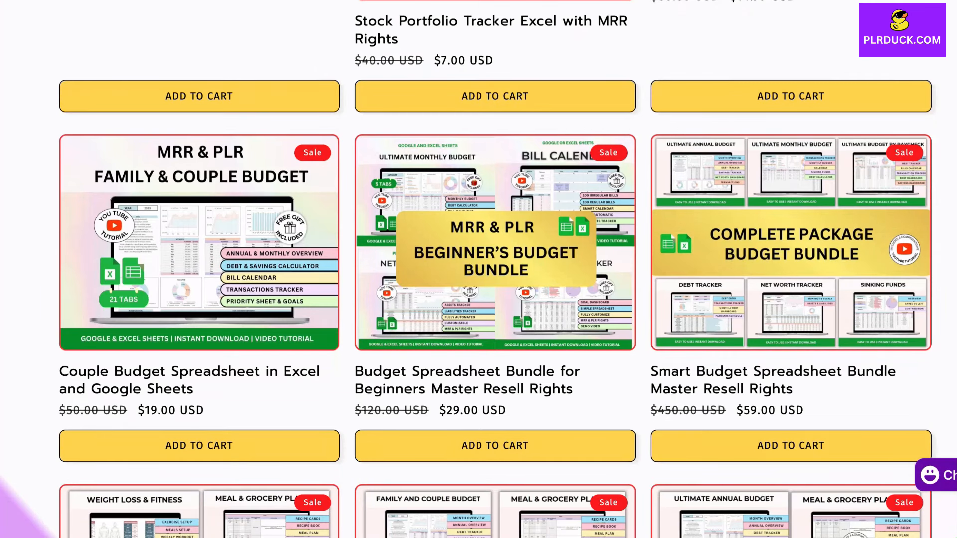
scroll(479, 269, "down", 13)
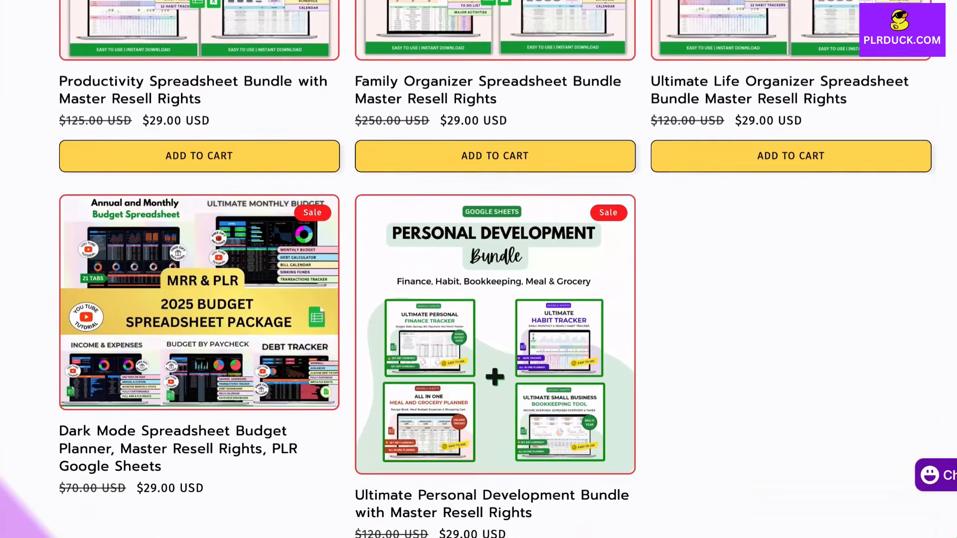
scroll(479, 269, "up", 14)
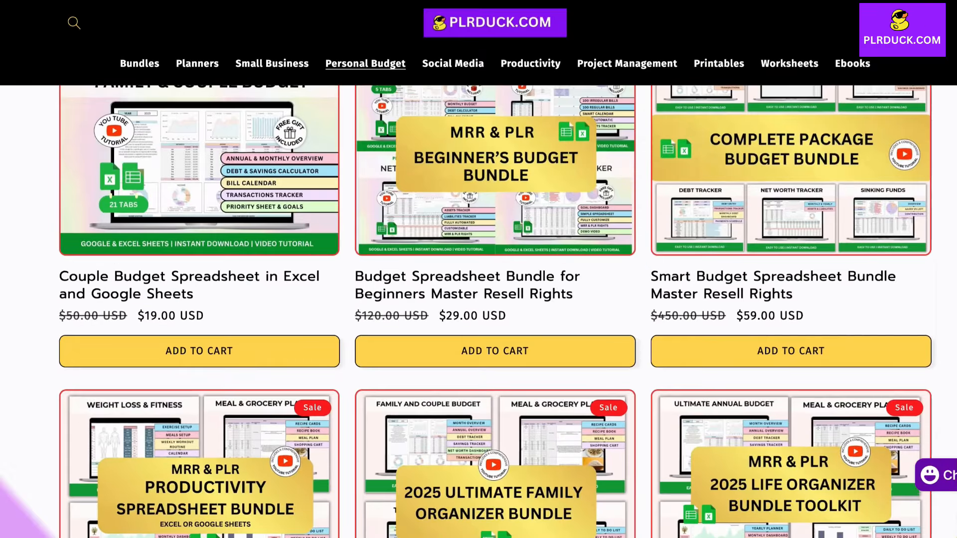
scroll(478, 269, "up", 8)
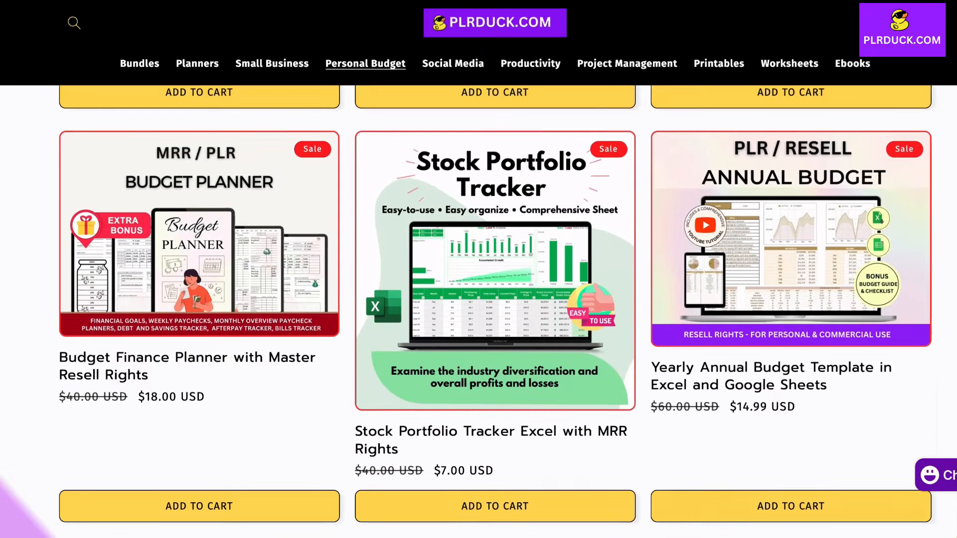
scroll(478, 269, "up", 6)
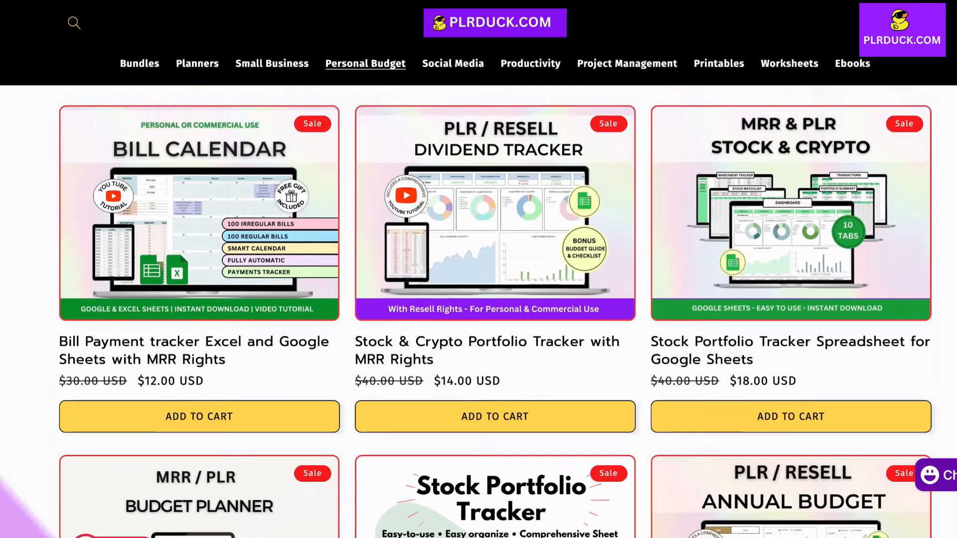
scroll(478, 270, "up", 6)
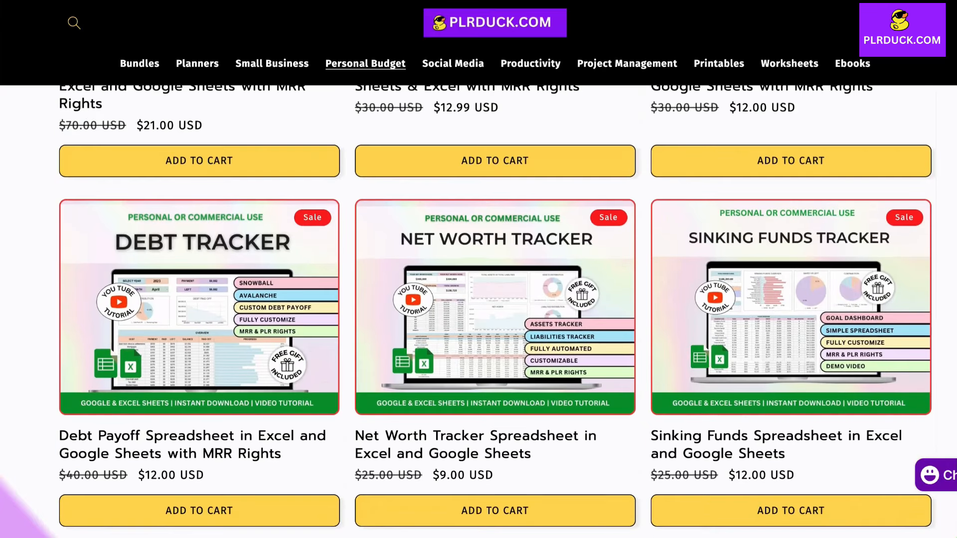